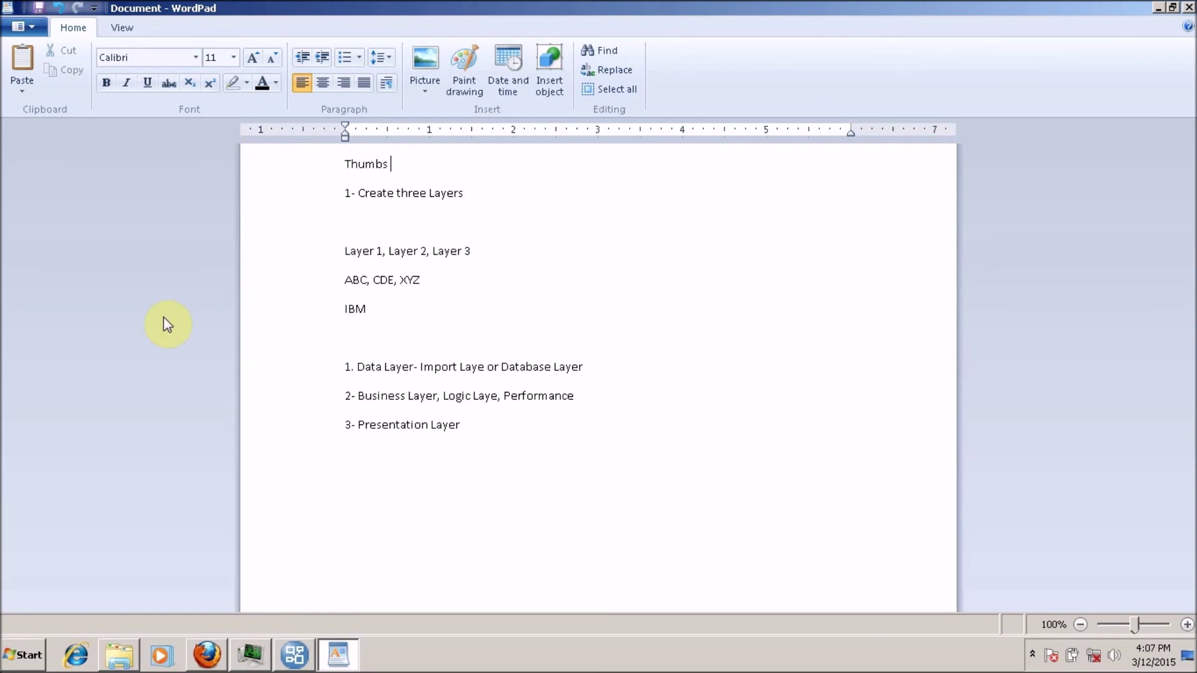
Correct the document's heading to "Thumb Rule" and add an empty line beneath it.
key(BackSpace)
key(BackSpace)
text(Rule)
key(BackSpace)
key(BackSpace)
text(le)
key(Return)
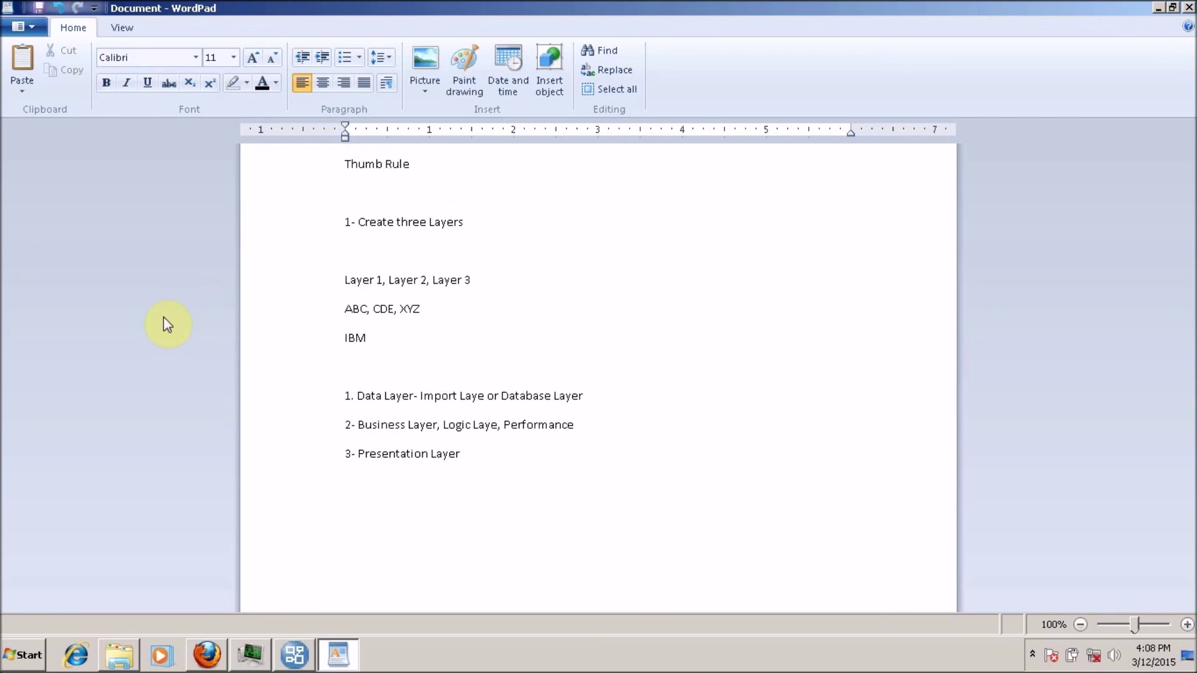
Write the first rule below the heading as "1- Create a Project, Create connection if required".
text(1- Create a Projetc)
key(BackSpace)
key(BackSpace)
text(ct, Create)
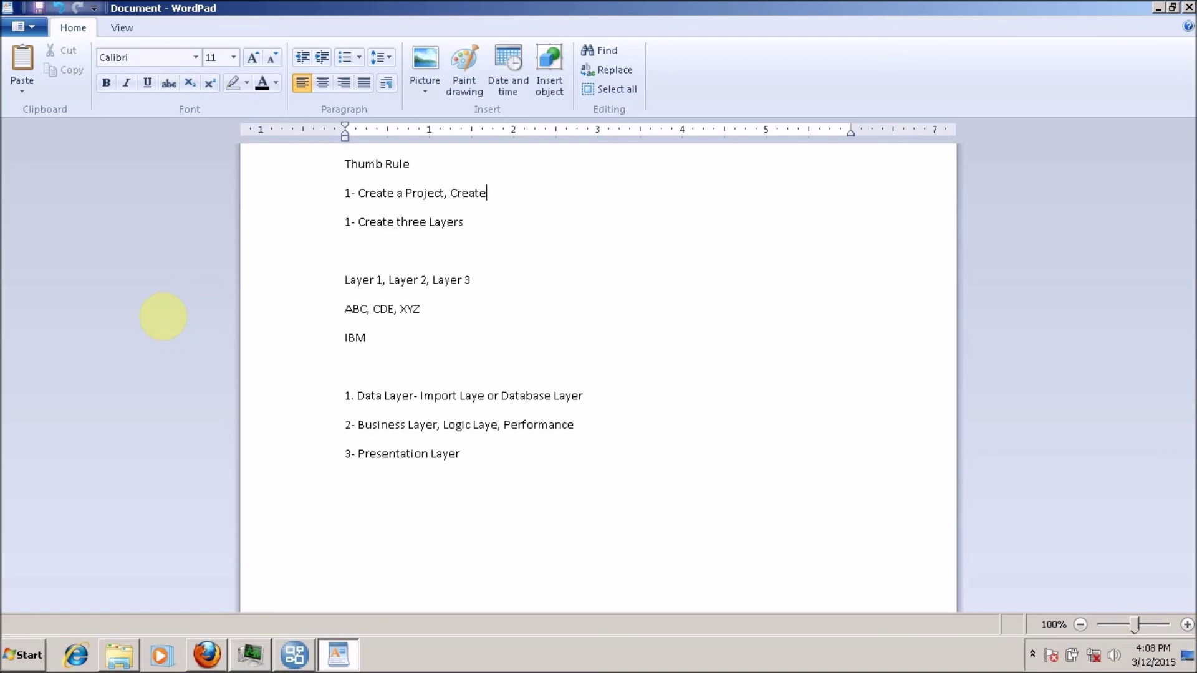
text( connection if required)
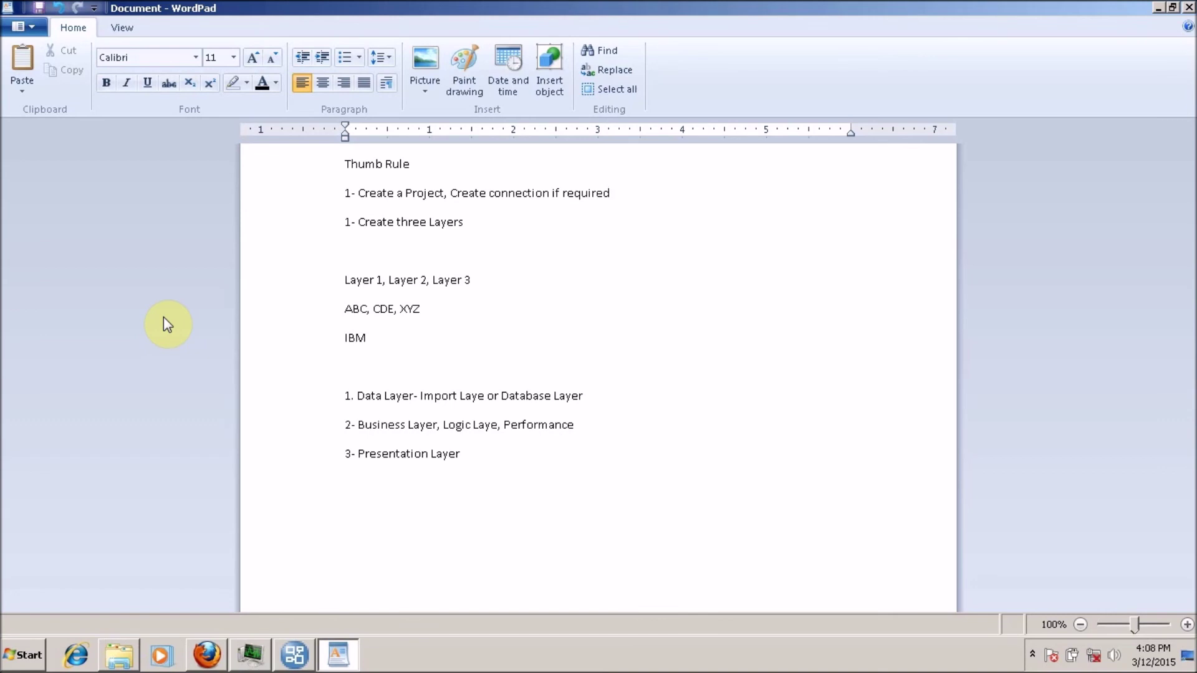
Extend the first rule with ", Do not run metadata wizard".
text(, Do not import)
key(ctrl+shift+Left)
key(ctrl+shift+Left)
key(ctrl+shift+Right)
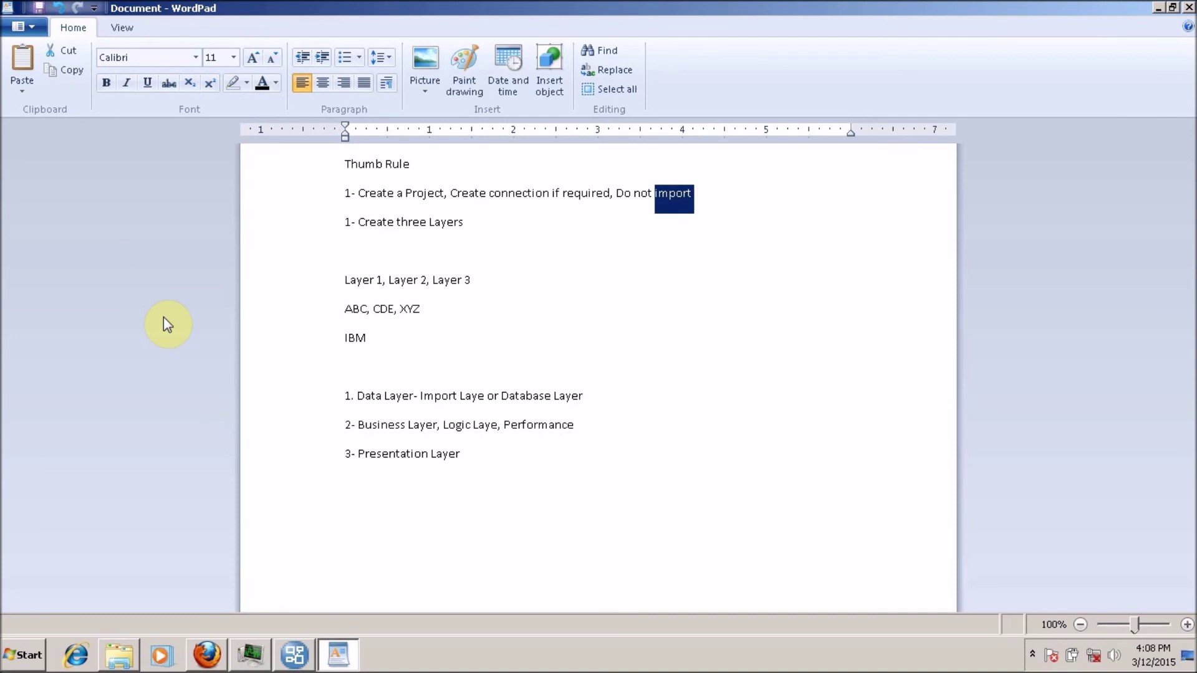
text(run metda)
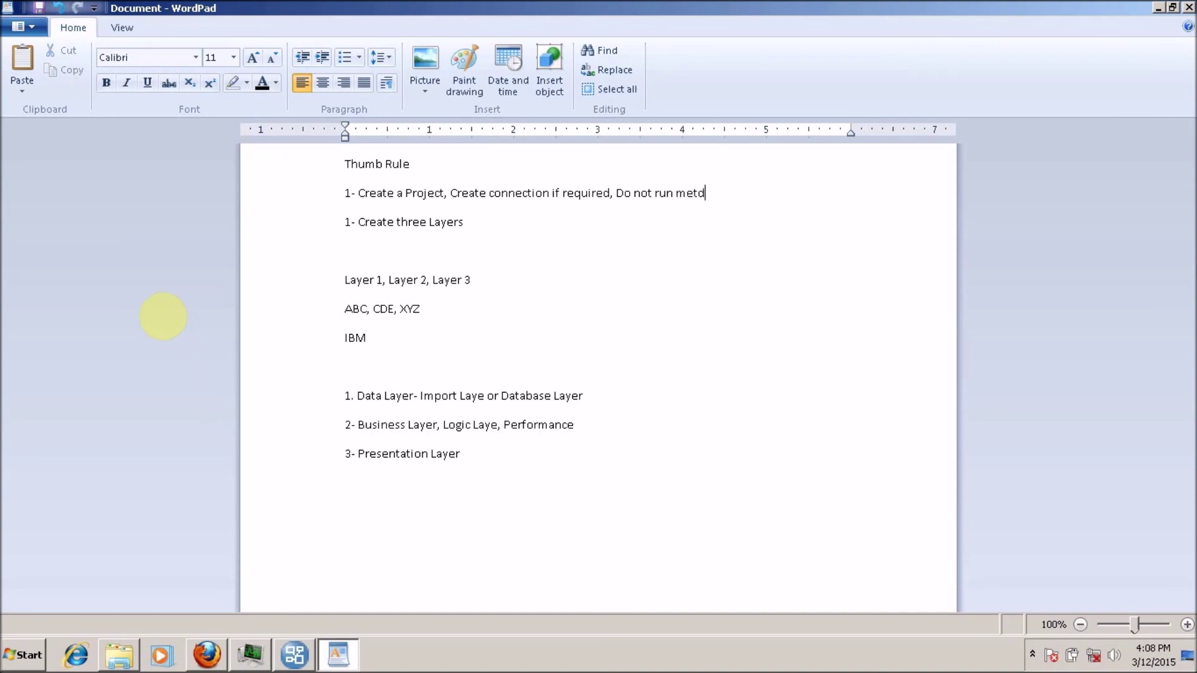
key(BackSpace)
key(BackSpace)
text(adata wizard)
Renumber the "Create three Layers" rule as "2-" and start a line "3-" beneath it.
key(Return)
text(2)
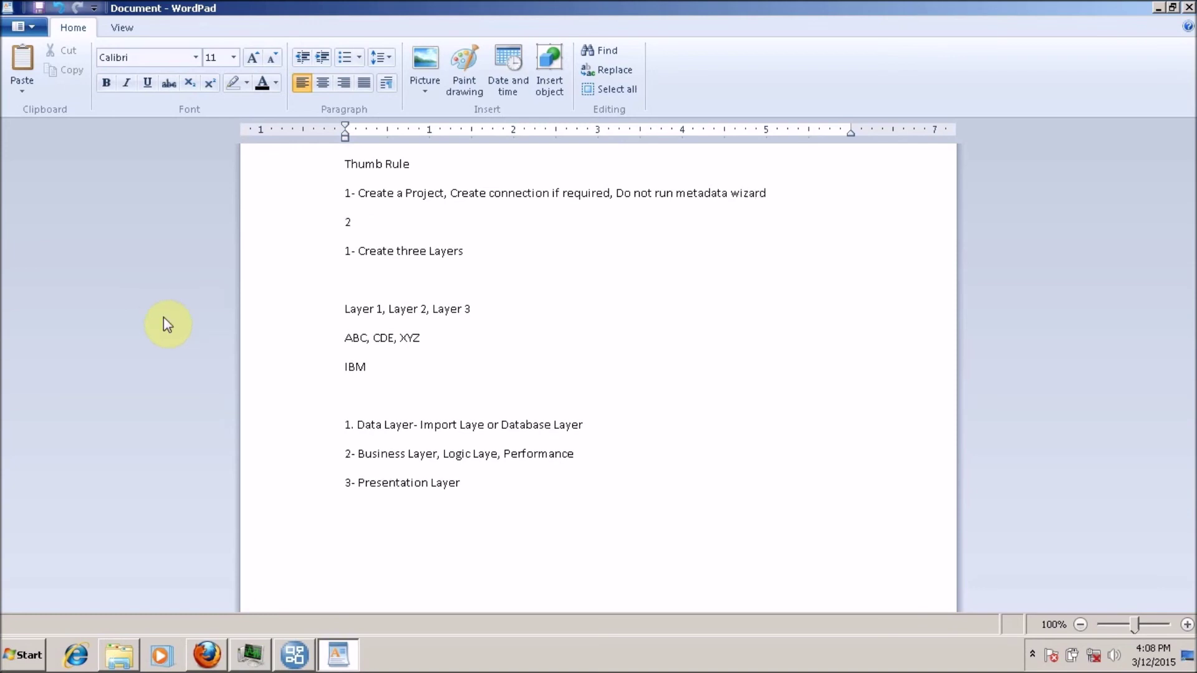
text(-)
key(Delete)
key(Delete)
key(Delete)
key(Delete)
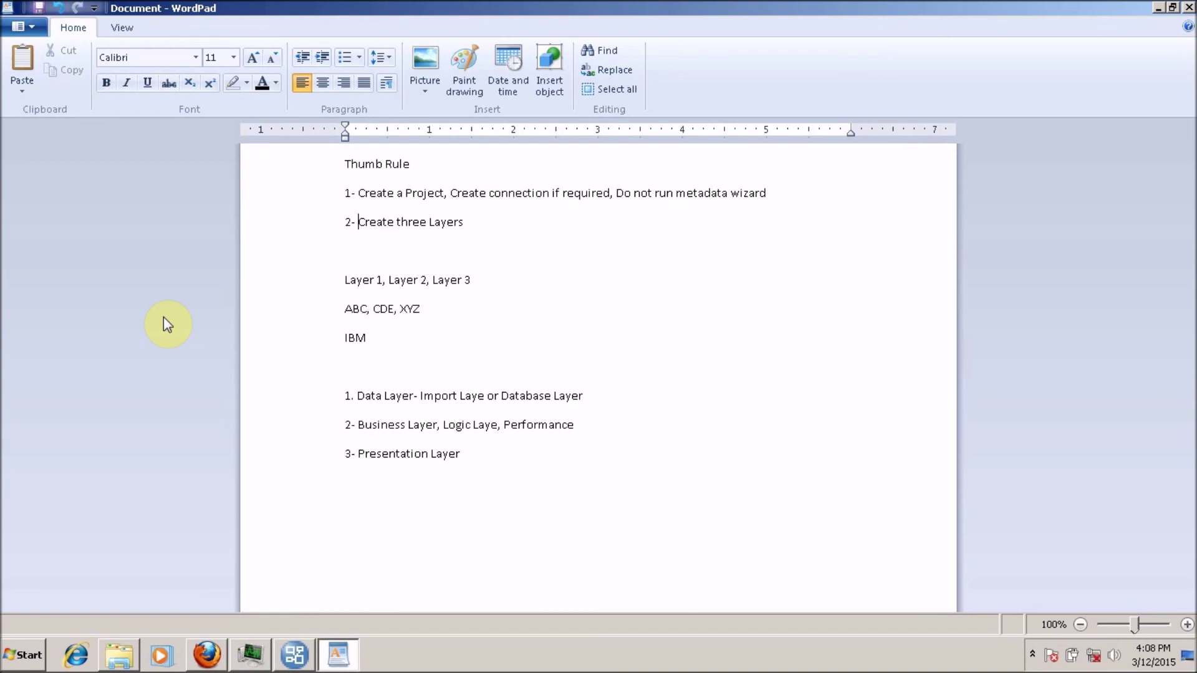
key(Return)
text(3-)
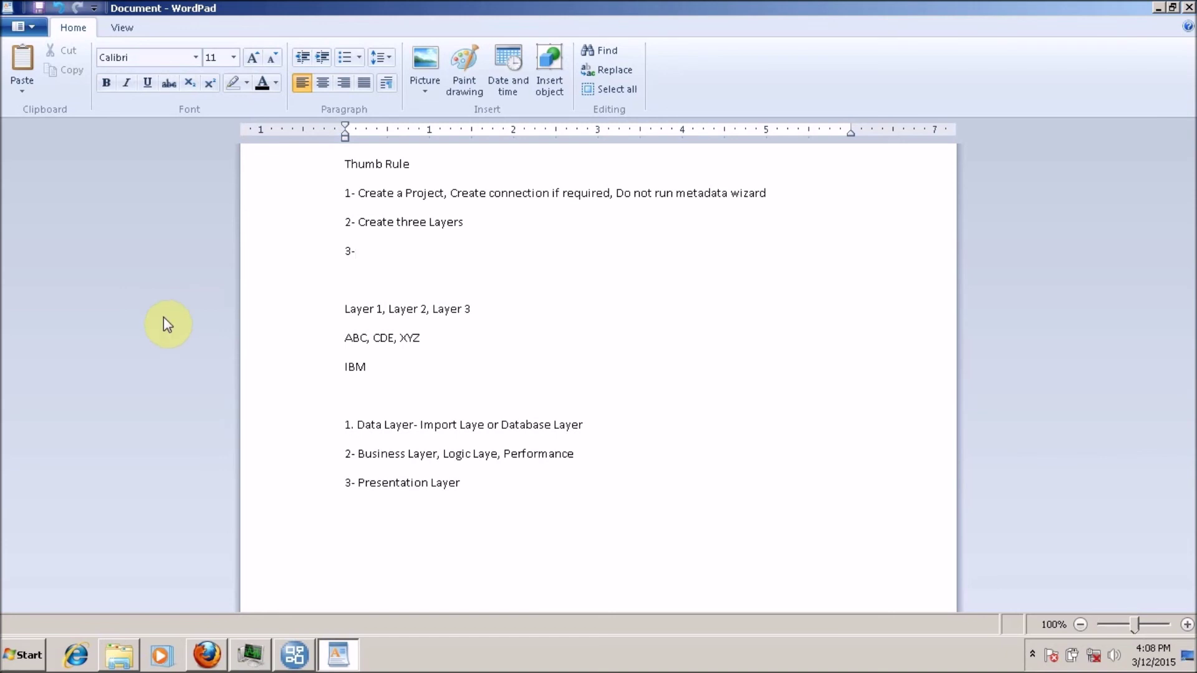
Switch to the MyFirstFMModel project in IBM Cognos Framework Manager.
key(alt+Tab)
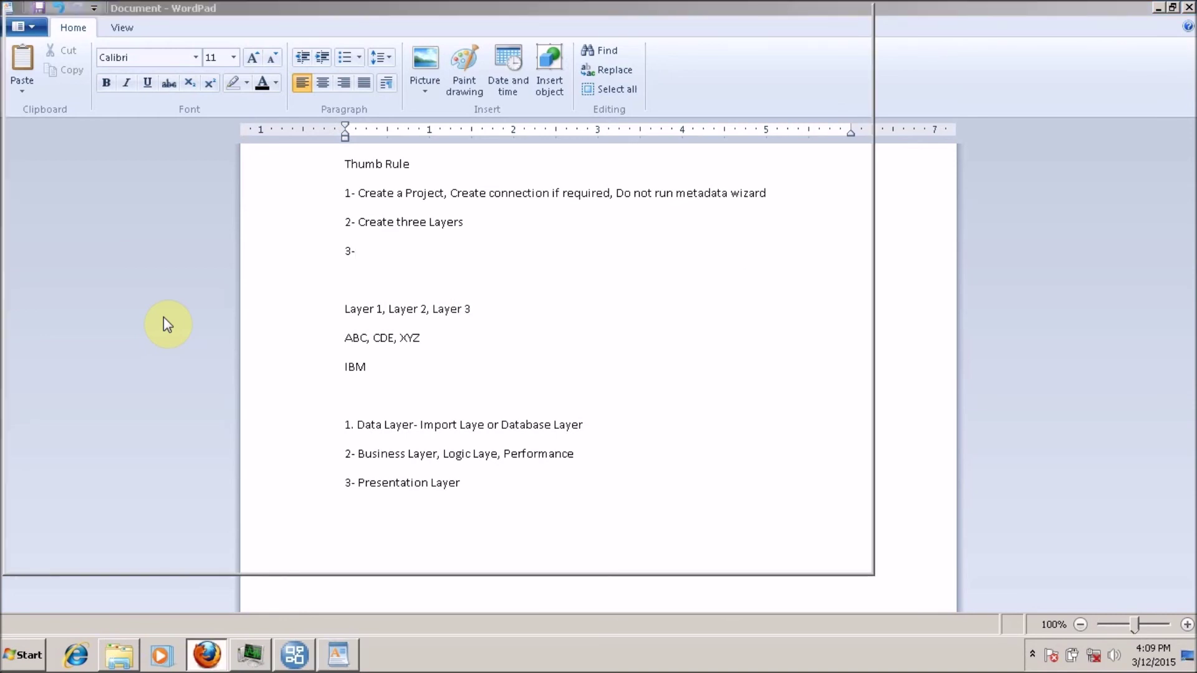
key(alt+Tab)
key(alt+Tab)
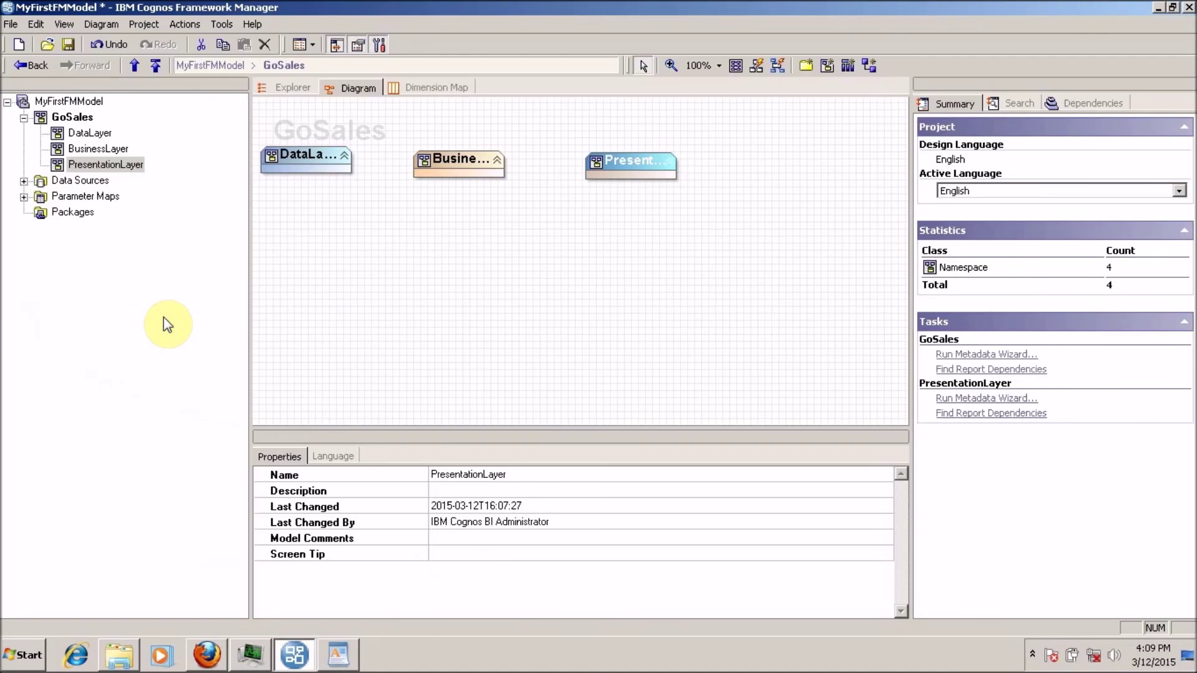
click(68, 133)
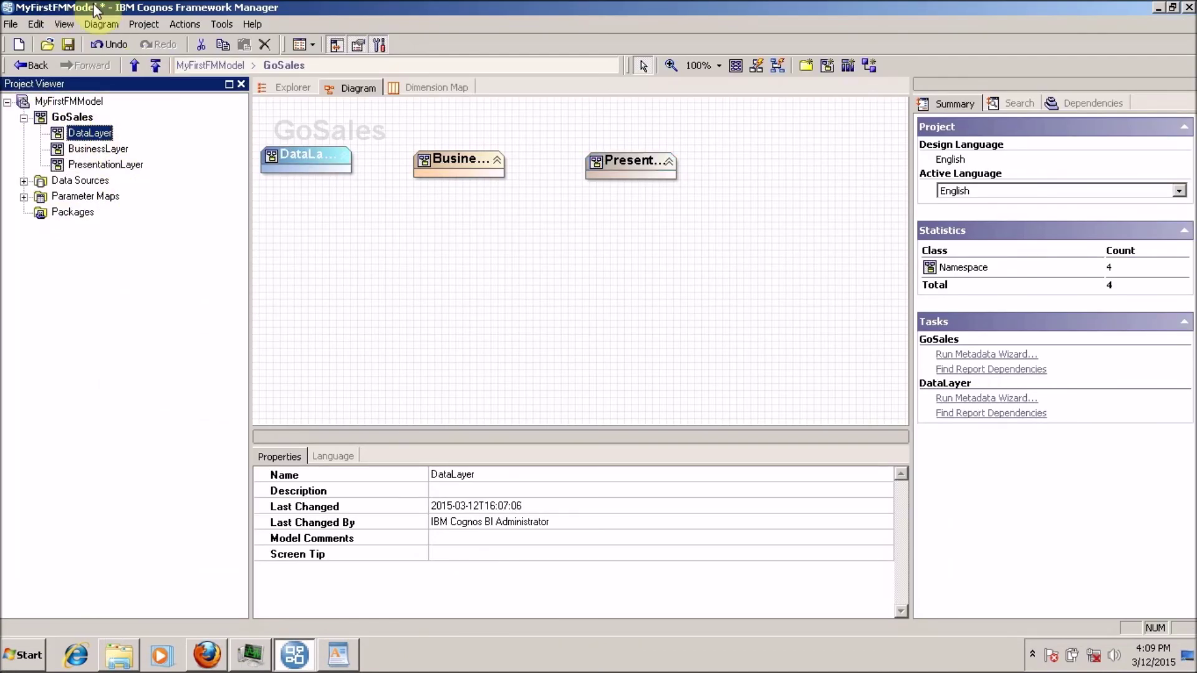
right_click(91, 131)
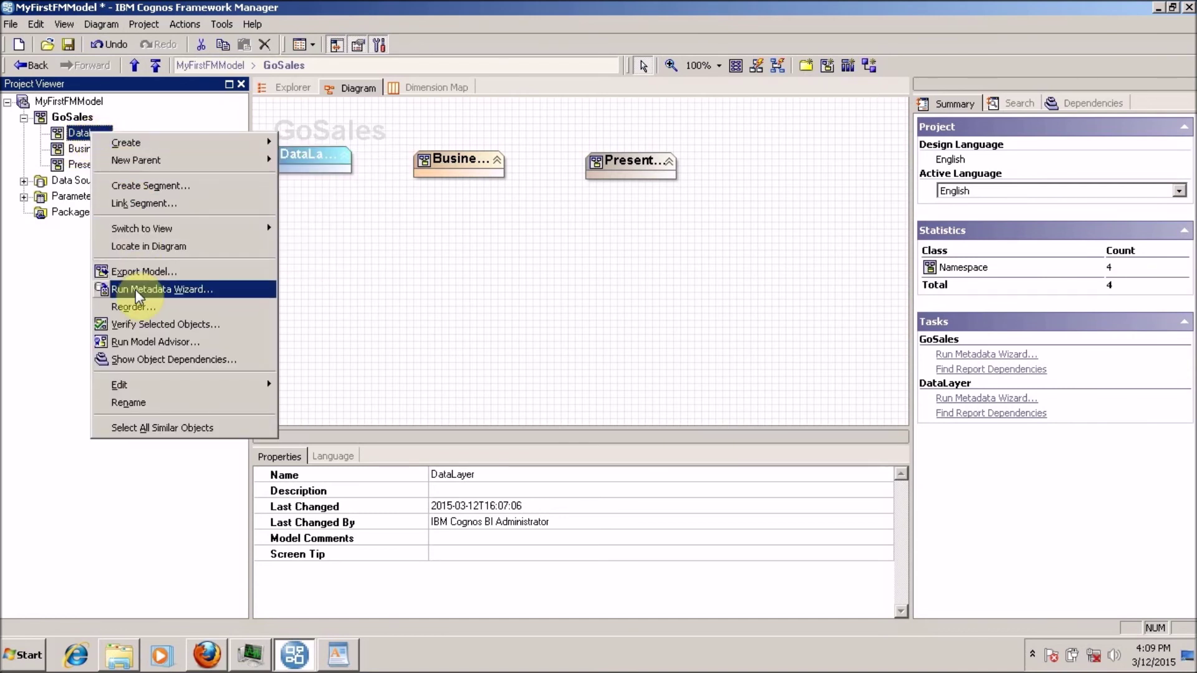
click(59, 313)
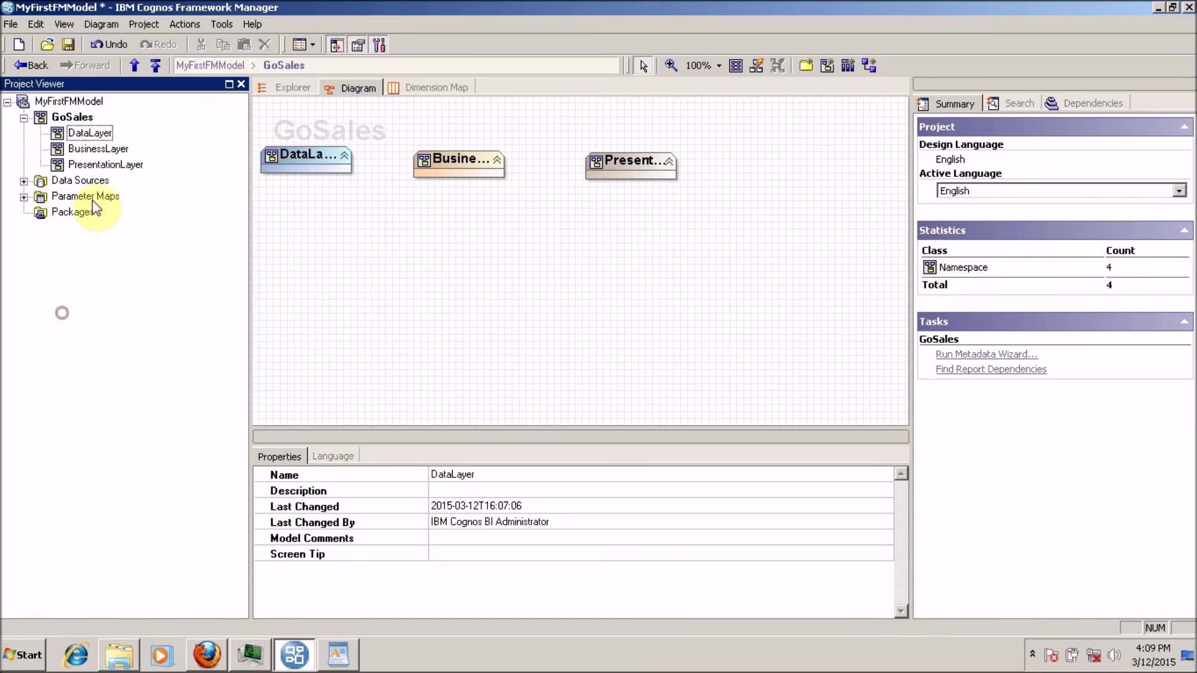
click(79, 134)
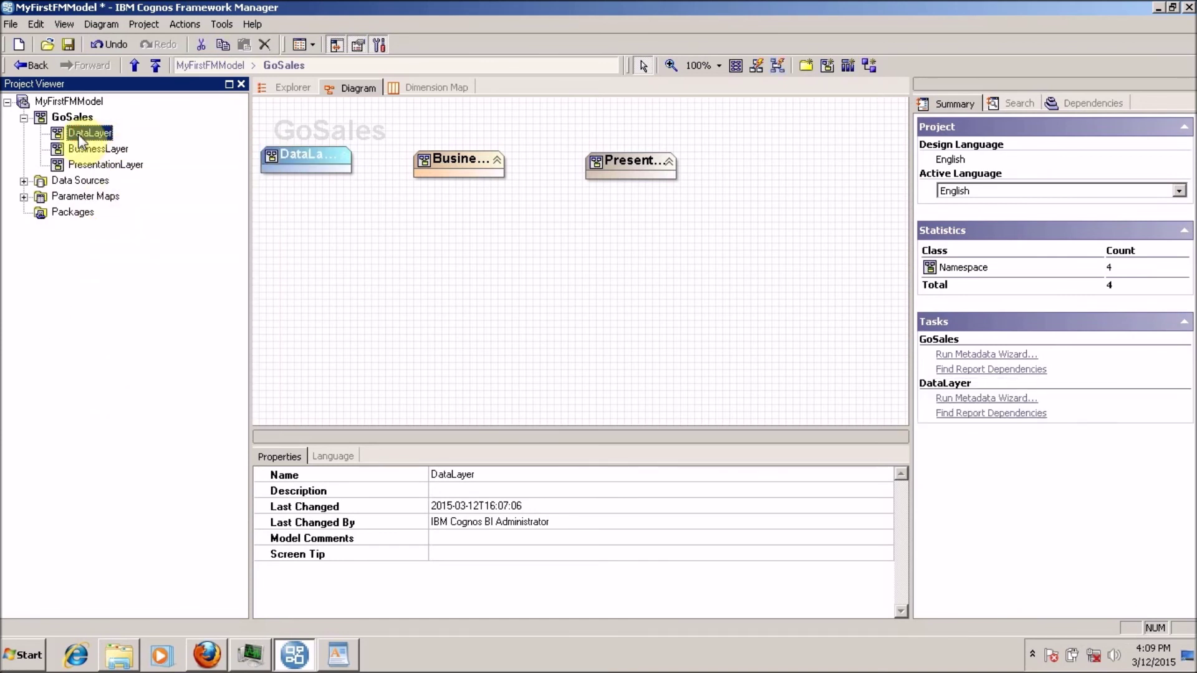
click(74, 119)
click(80, 135)
right_click(80, 135)
click(65, 134)
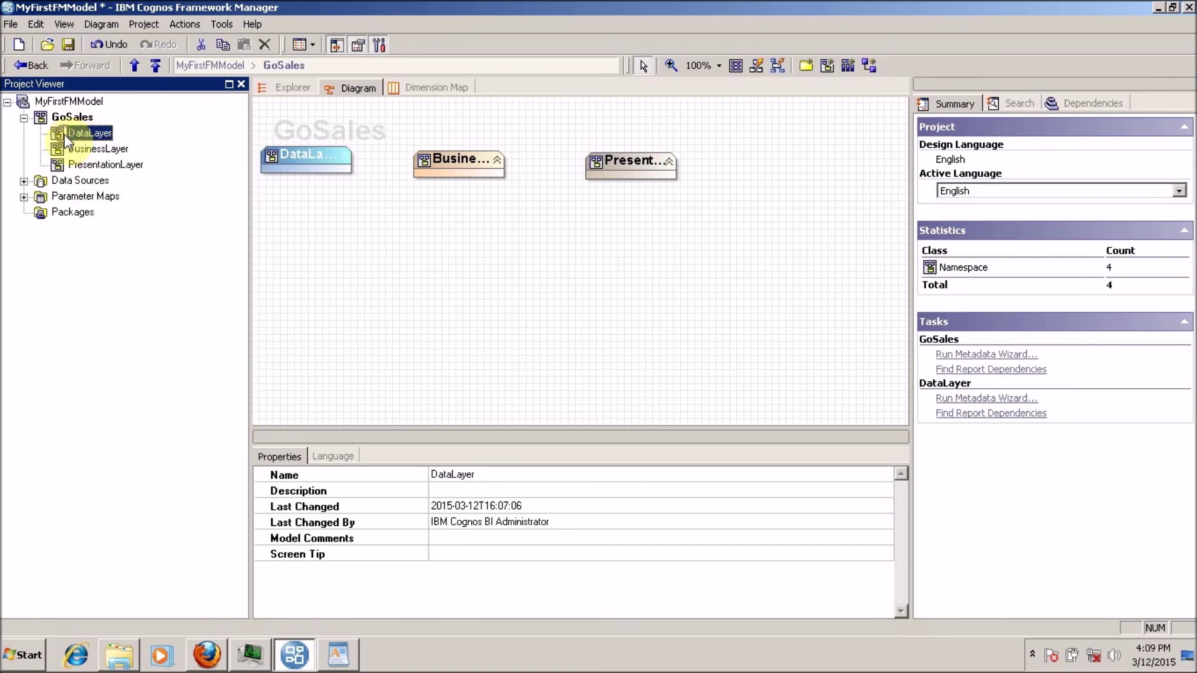
Run the Metadata Wizard on the DataLayer namespace, using Data Sources and the great_outdoors_sales data source.
right_click(65, 134)
click(118, 290)
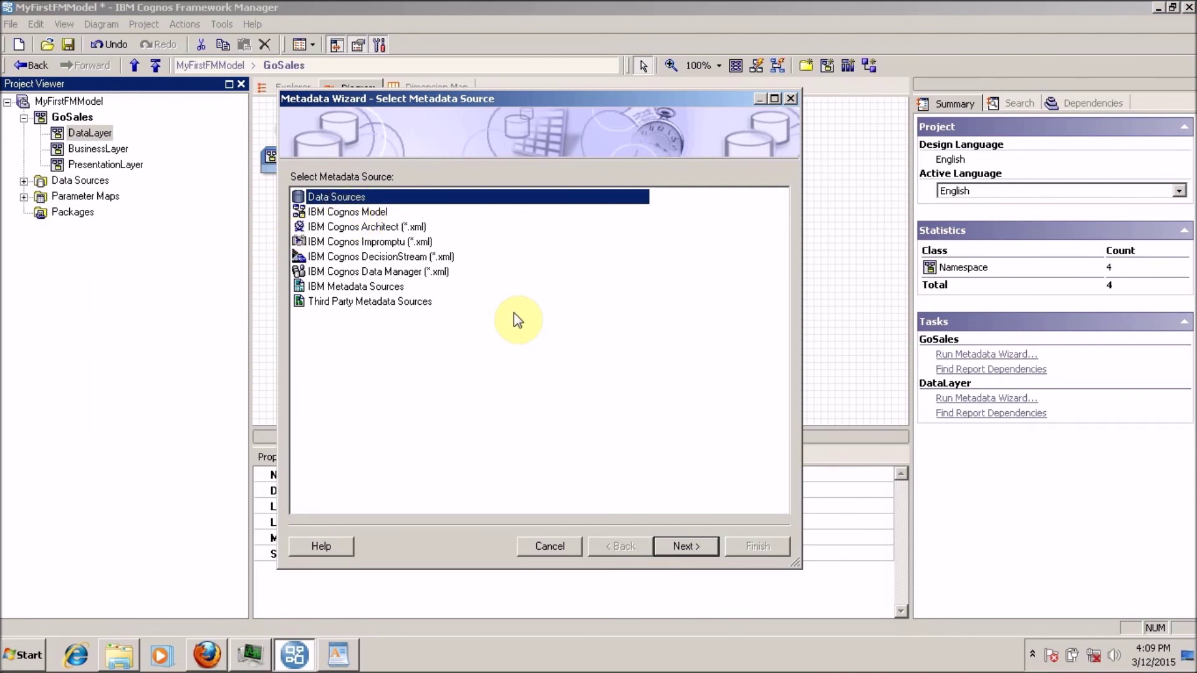
click(678, 546)
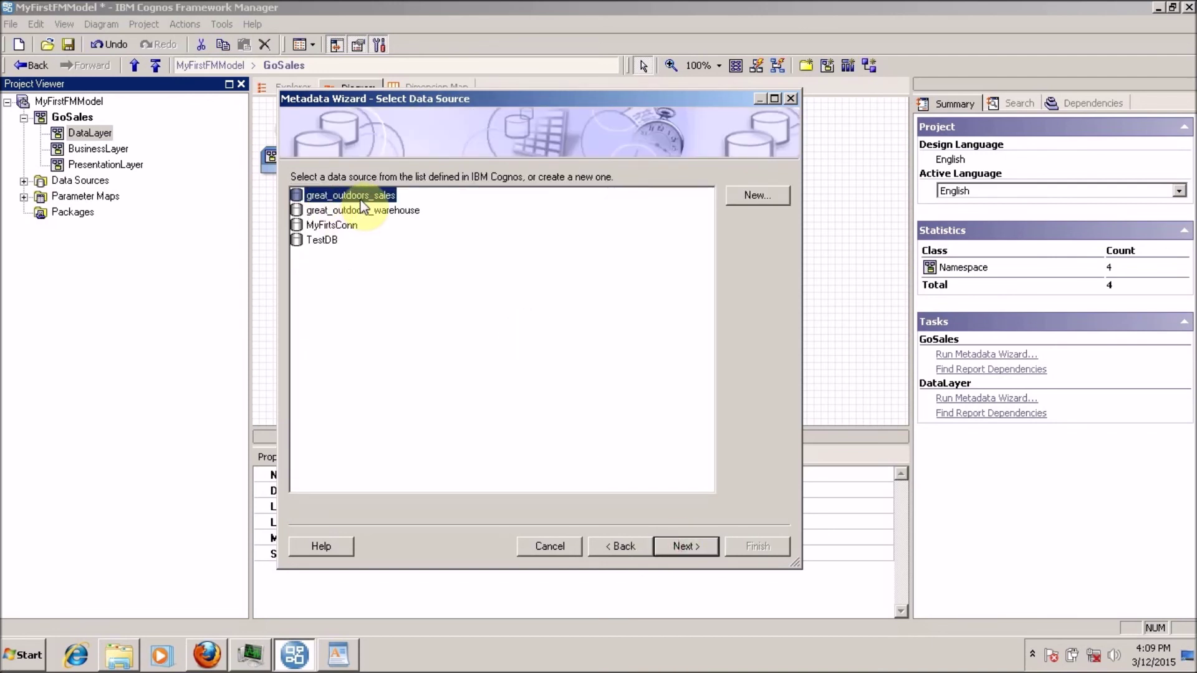
click(693, 543)
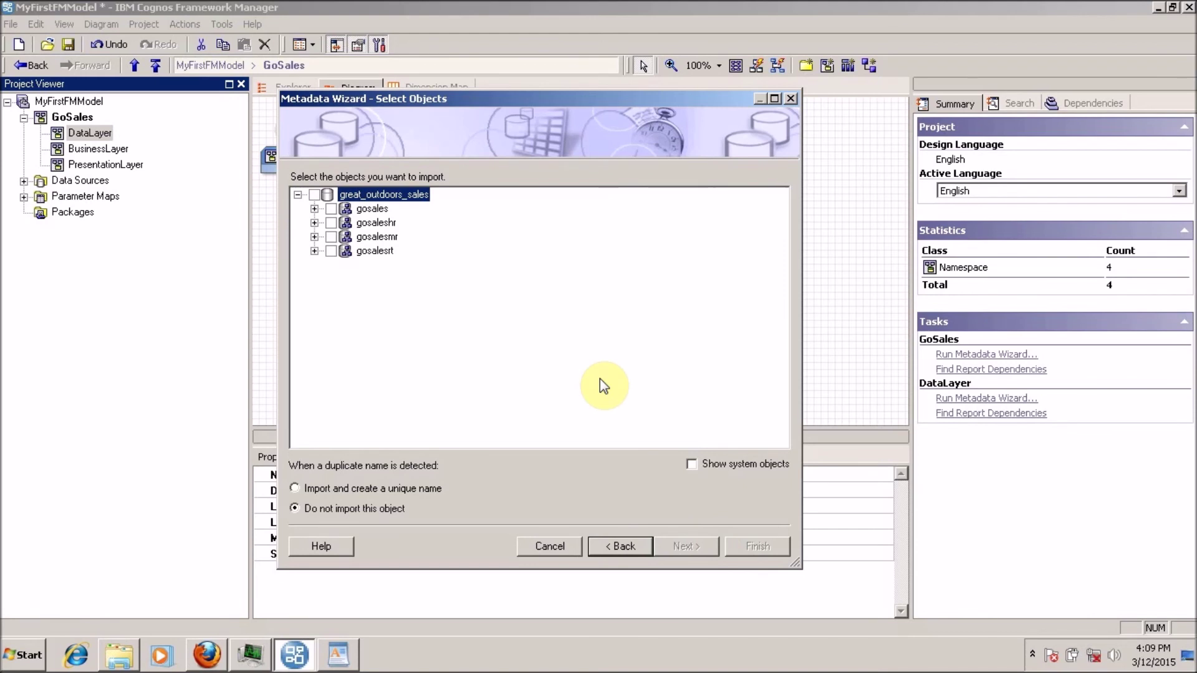
Choose the product table from the gosales schema as the object to import.
click(315, 208)
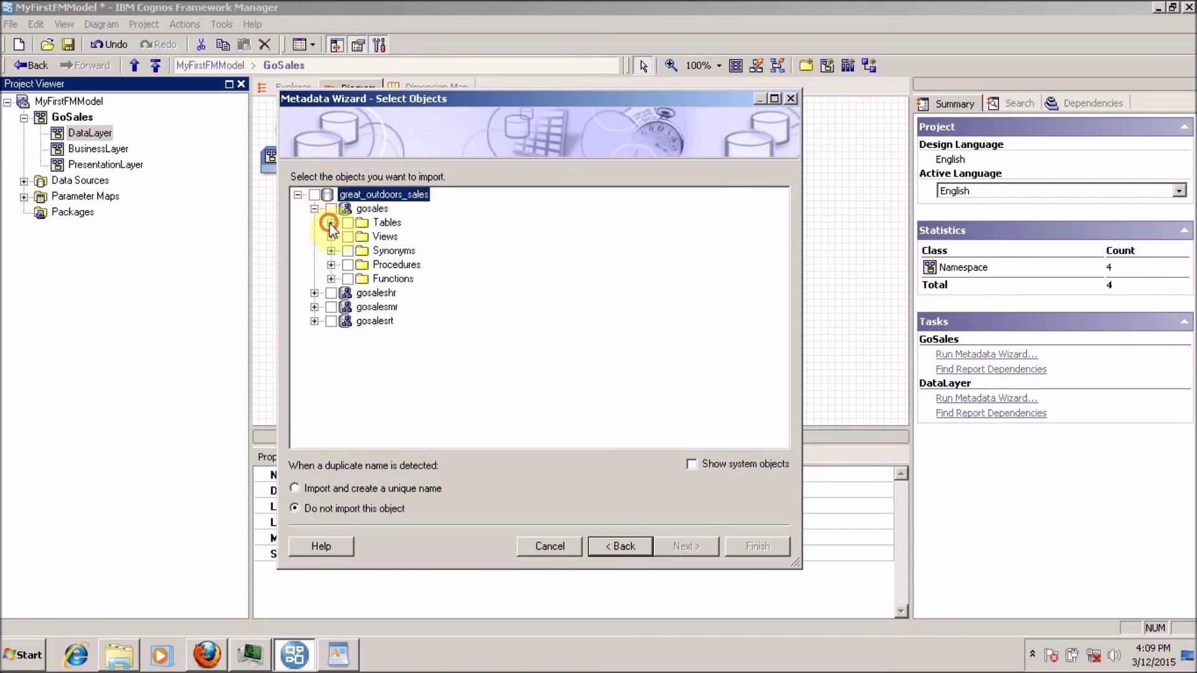
click(331, 222)
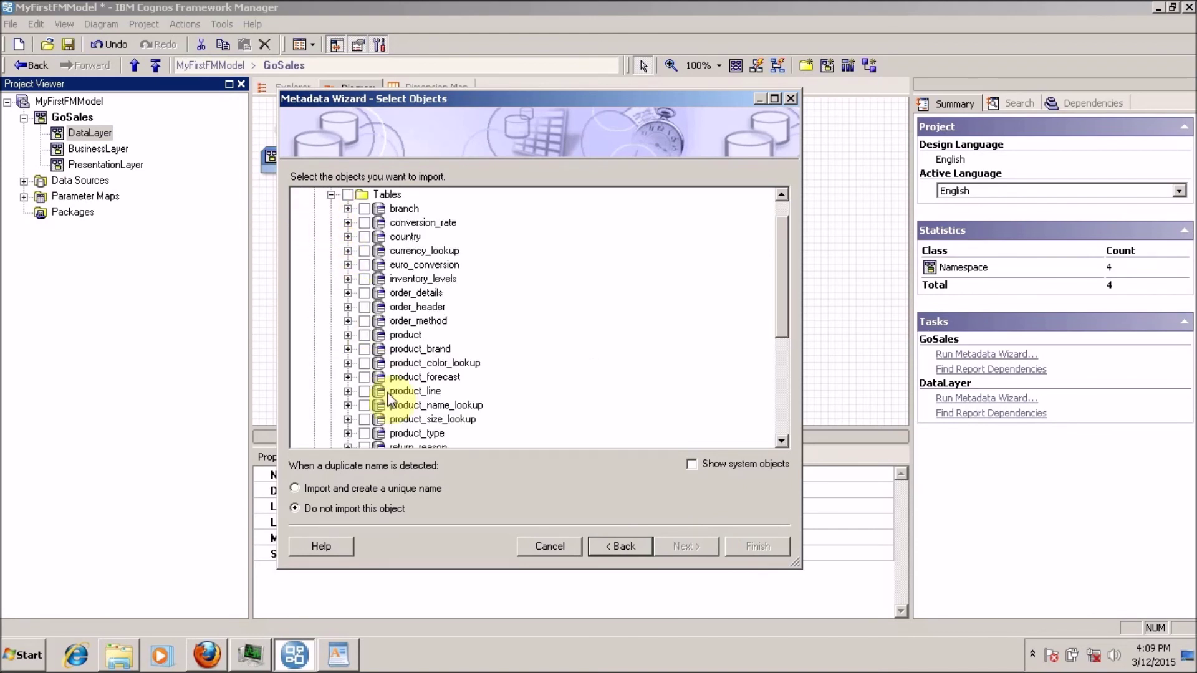
click(365, 334)
click(670, 550)
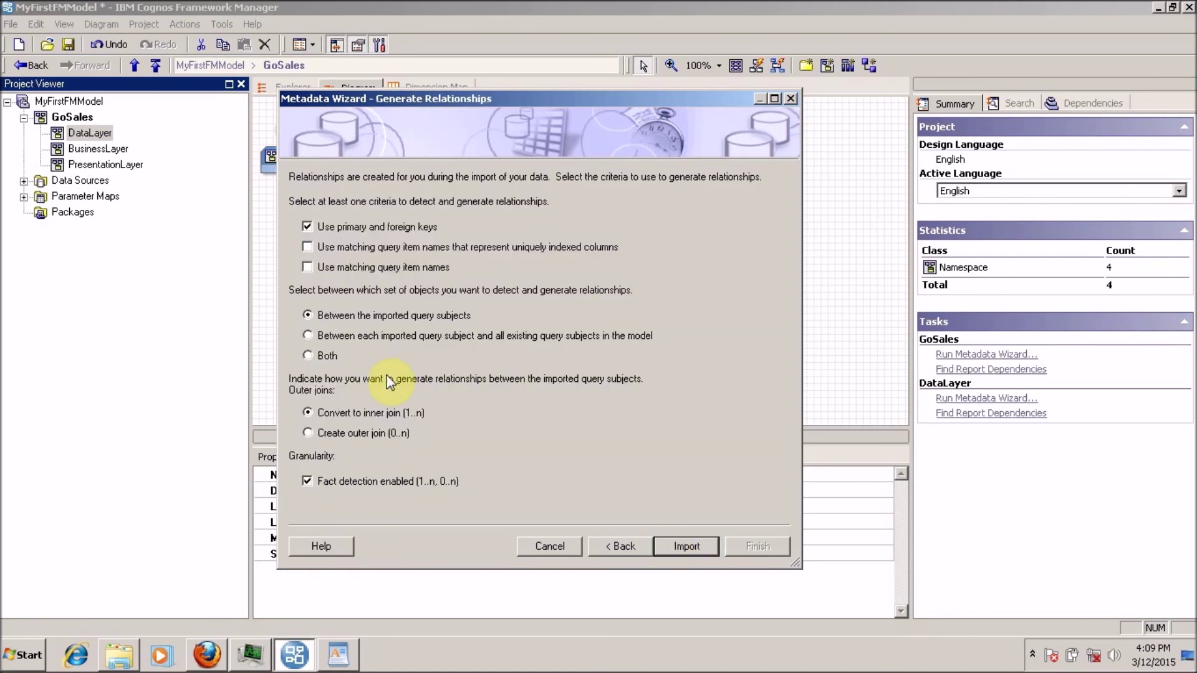
Turn off relationship detection by primary and foreign keys, then import the table and finish the wizard.
click(307, 228)
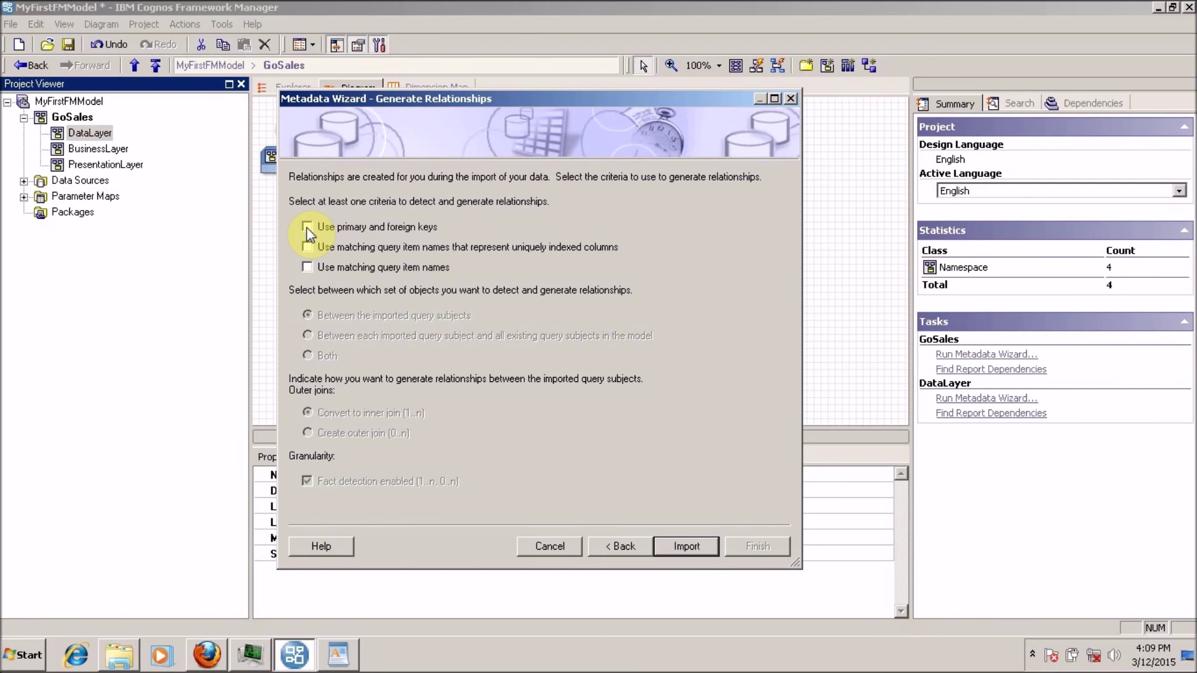
click(669, 546)
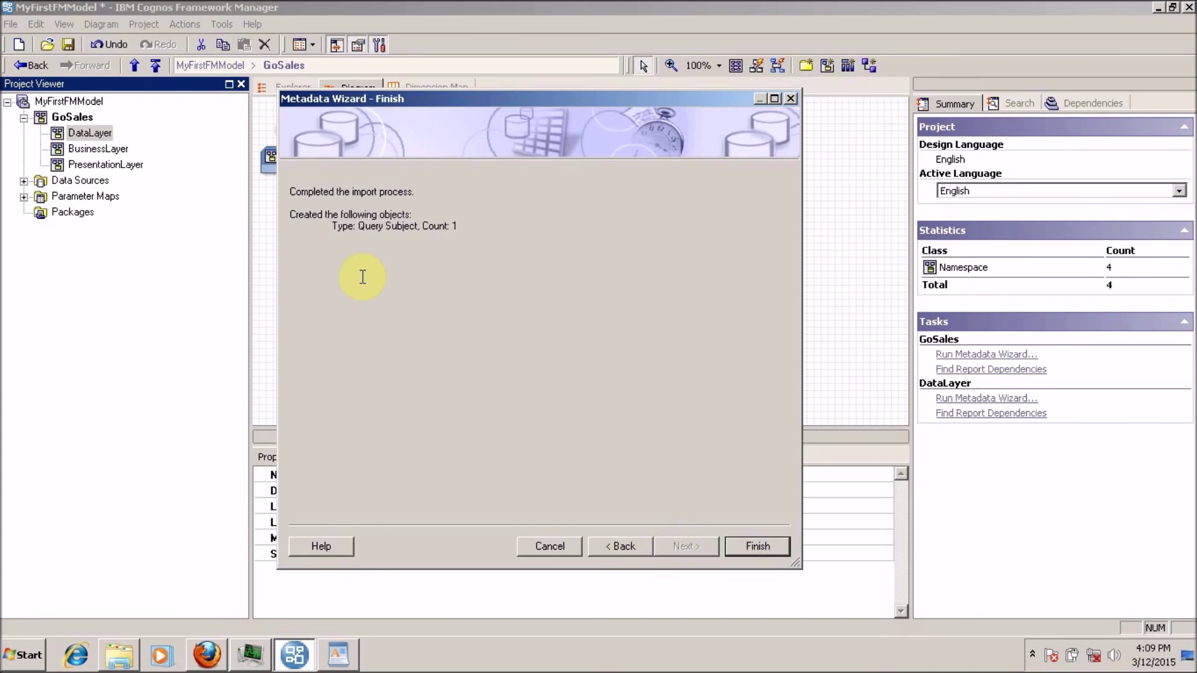
click(754, 546)
Move the BusinessLayer and PresentationLayer namespaces further right in the diagram, away from DataLayer.
drag(489, 154, 552, 142)
drag(629, 165, 758, 144)
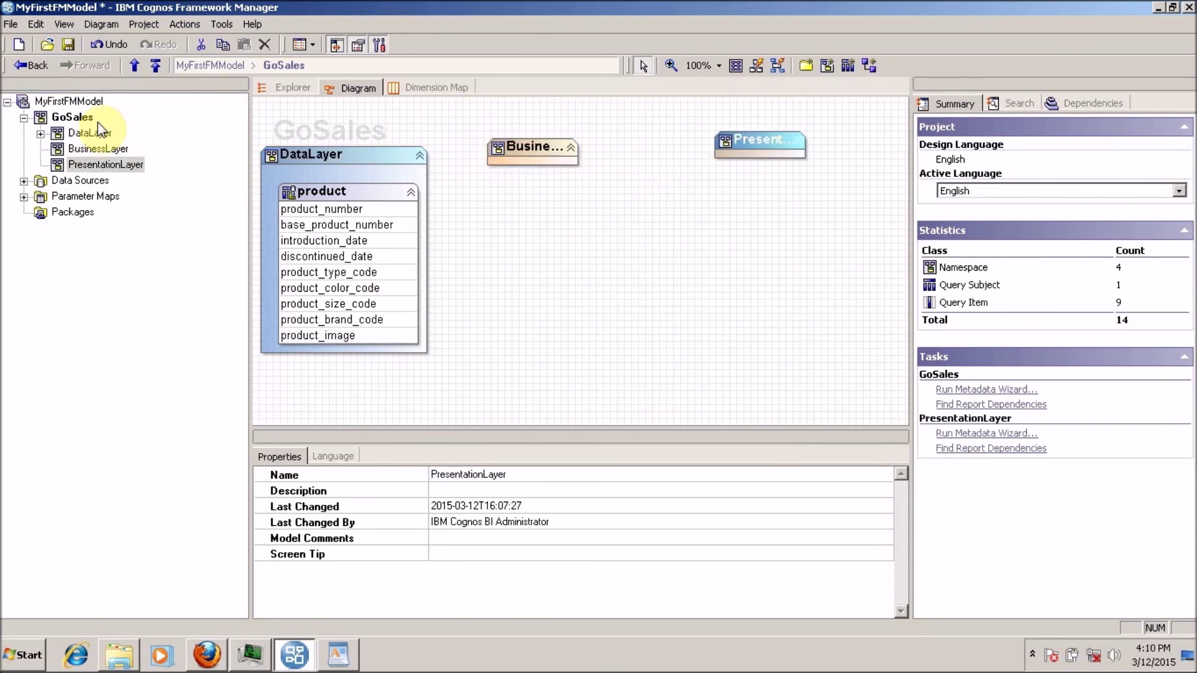
click(68, 118)
right_click(61, 119)
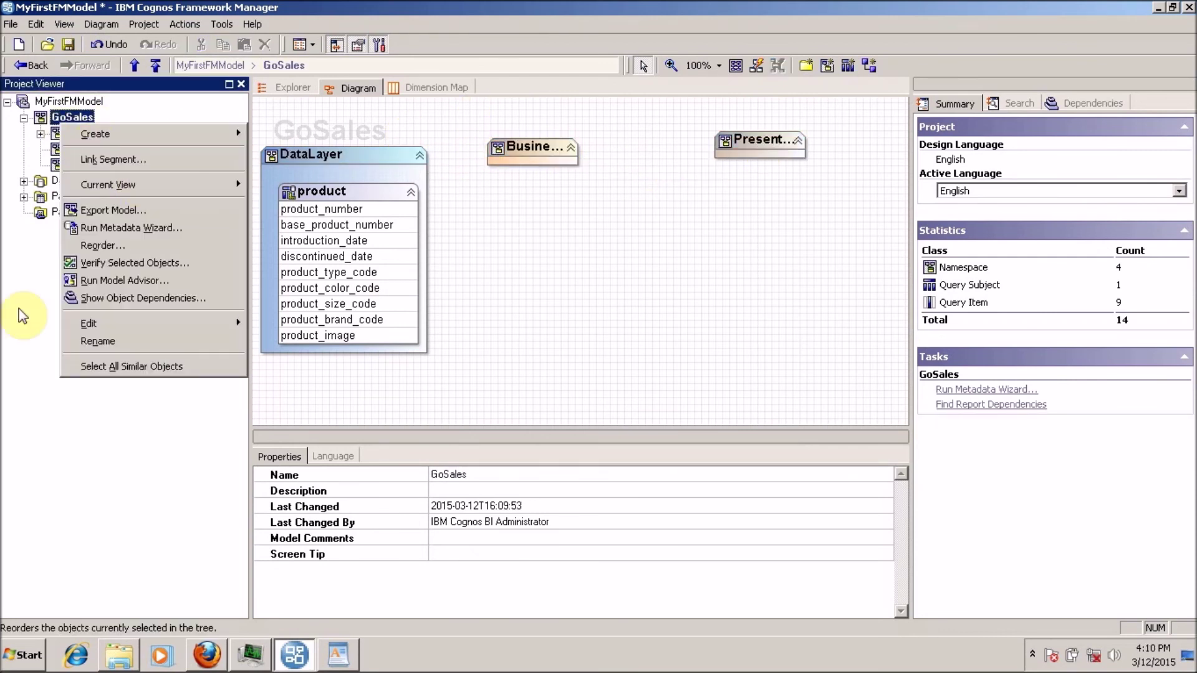
click(9, 330)
right_click(69, 149)
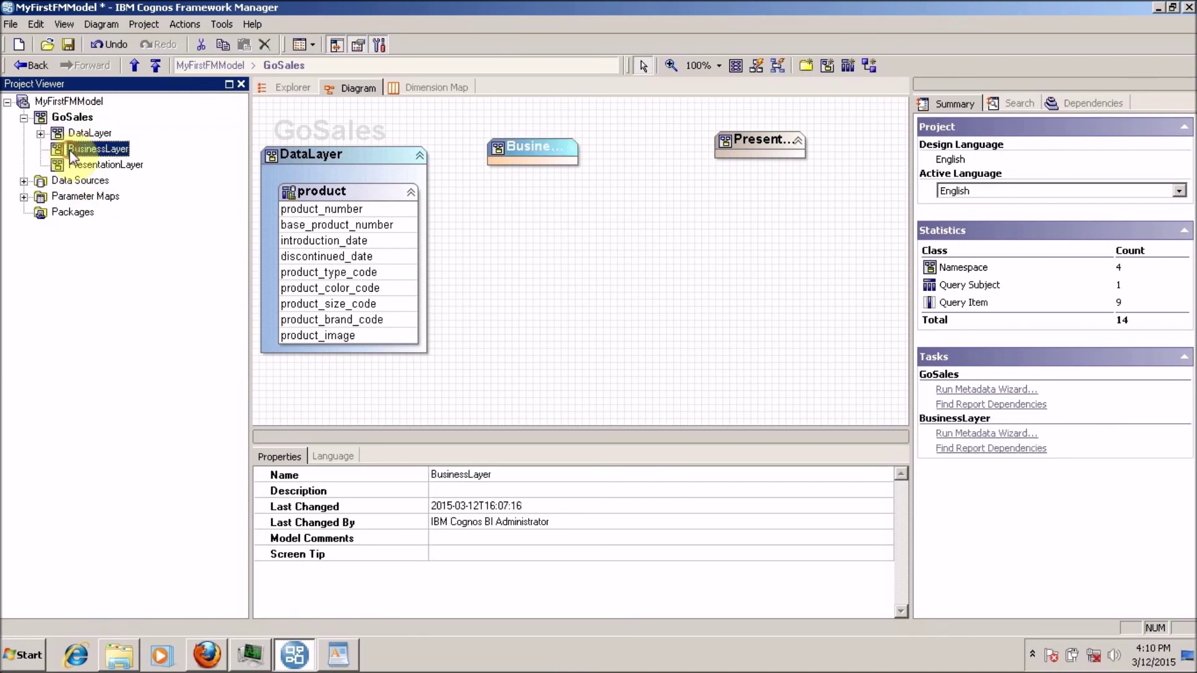
Run the Metadata Wizard on the GoSales root namespace, using Data Sources and the great_outdoors_sales data source.
click(62, 114)
right_click(63, 114)
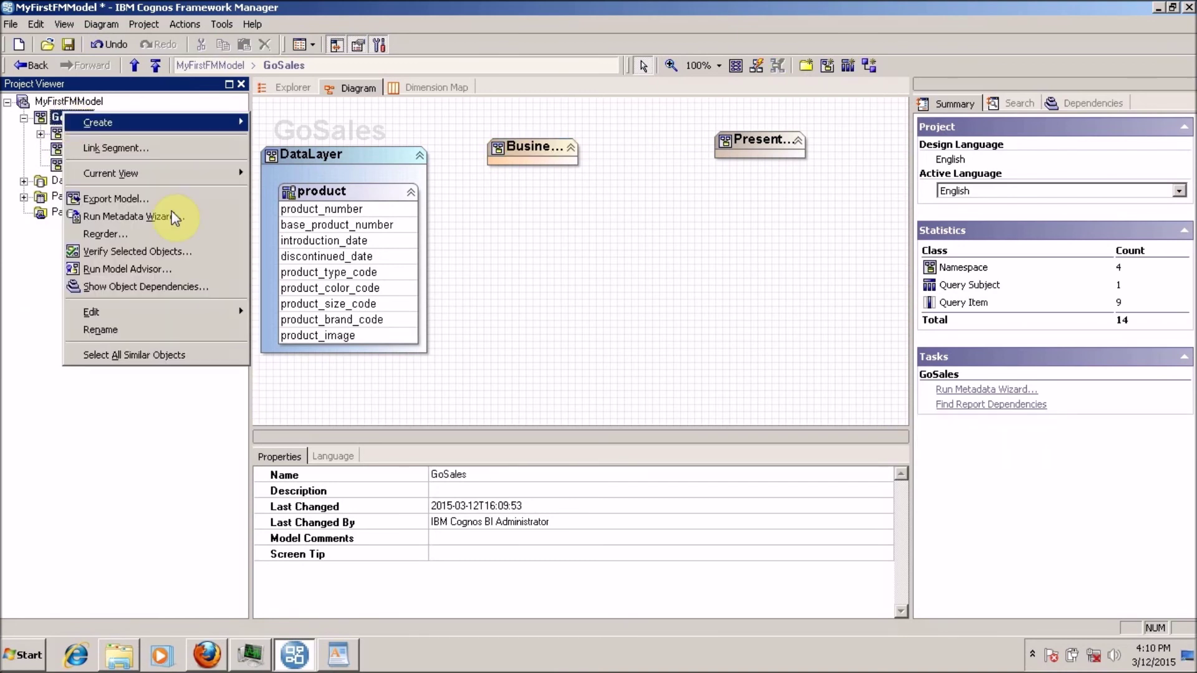
click(159, 216)
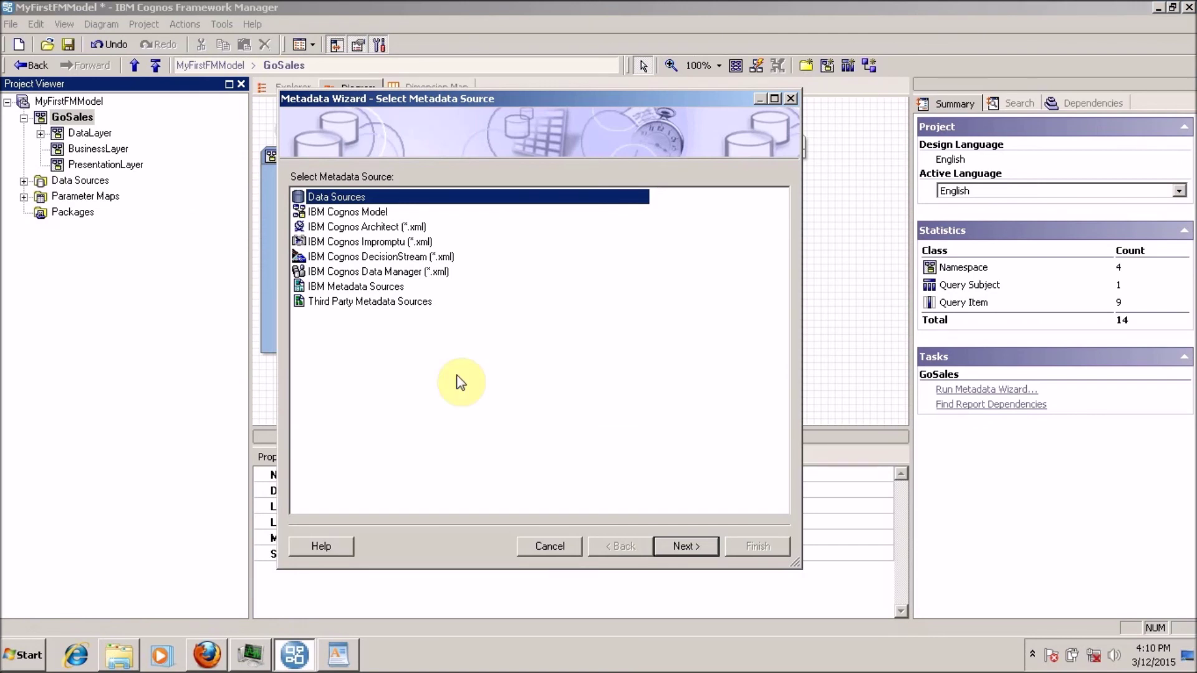
click(690, 546)
click(694, 545)
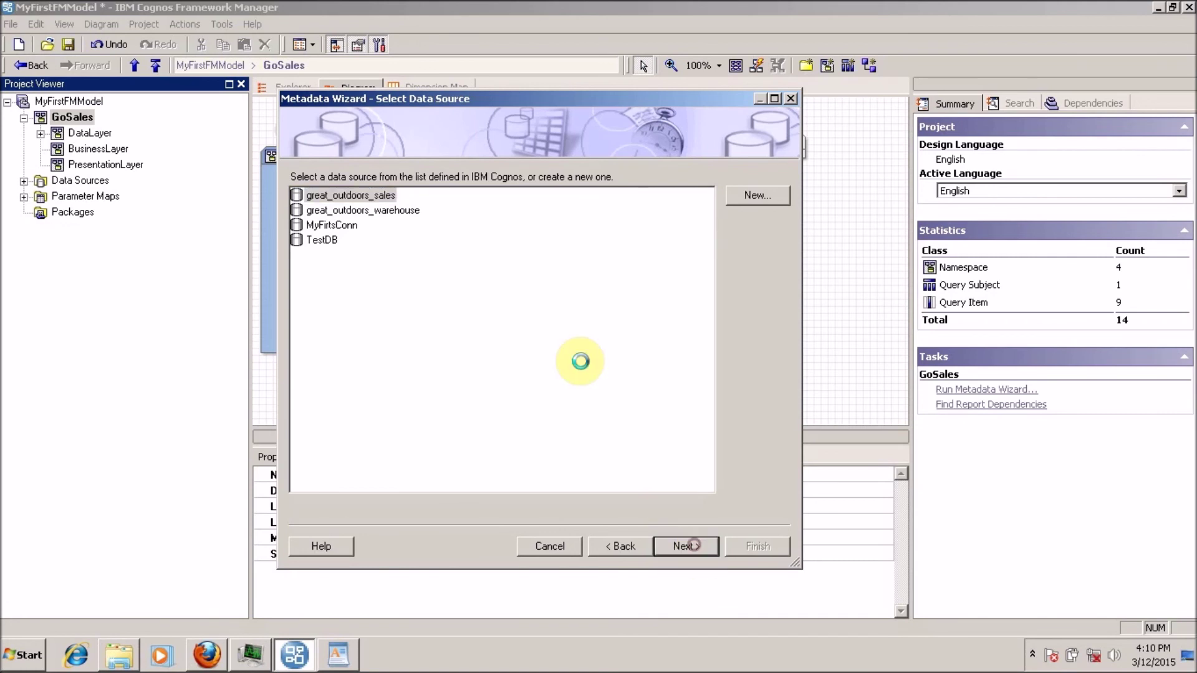
Choose the order_header table from the gosales schema as the object to import.
click(315, 210)
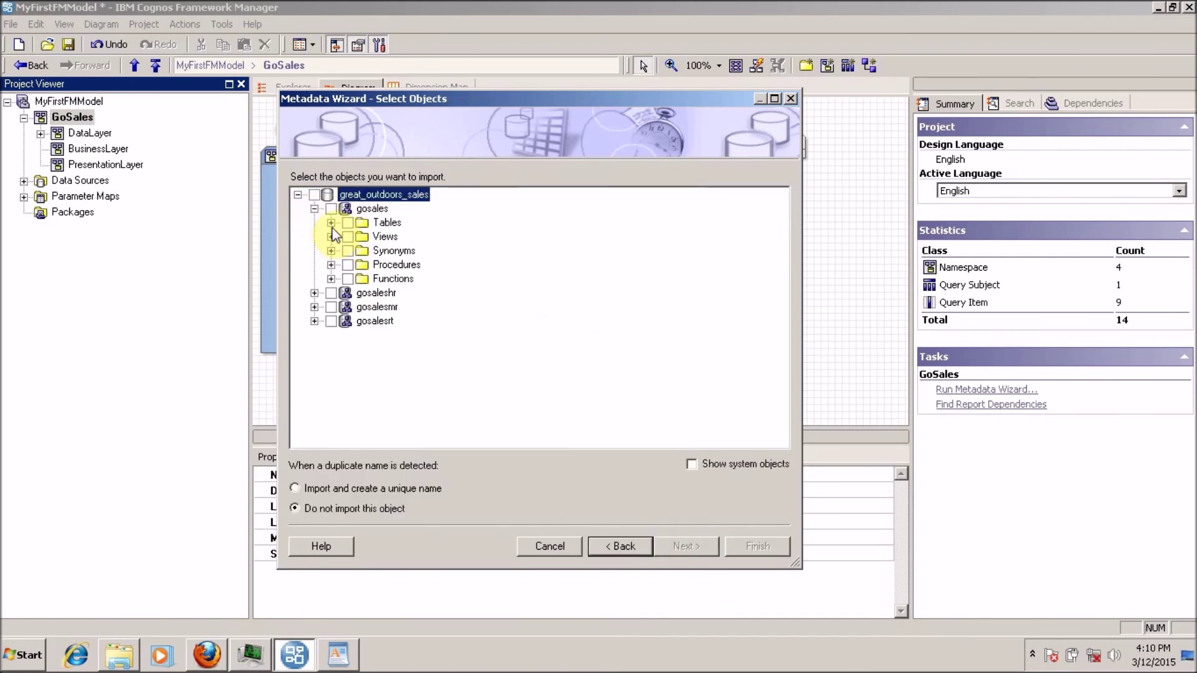
click(331, 223)
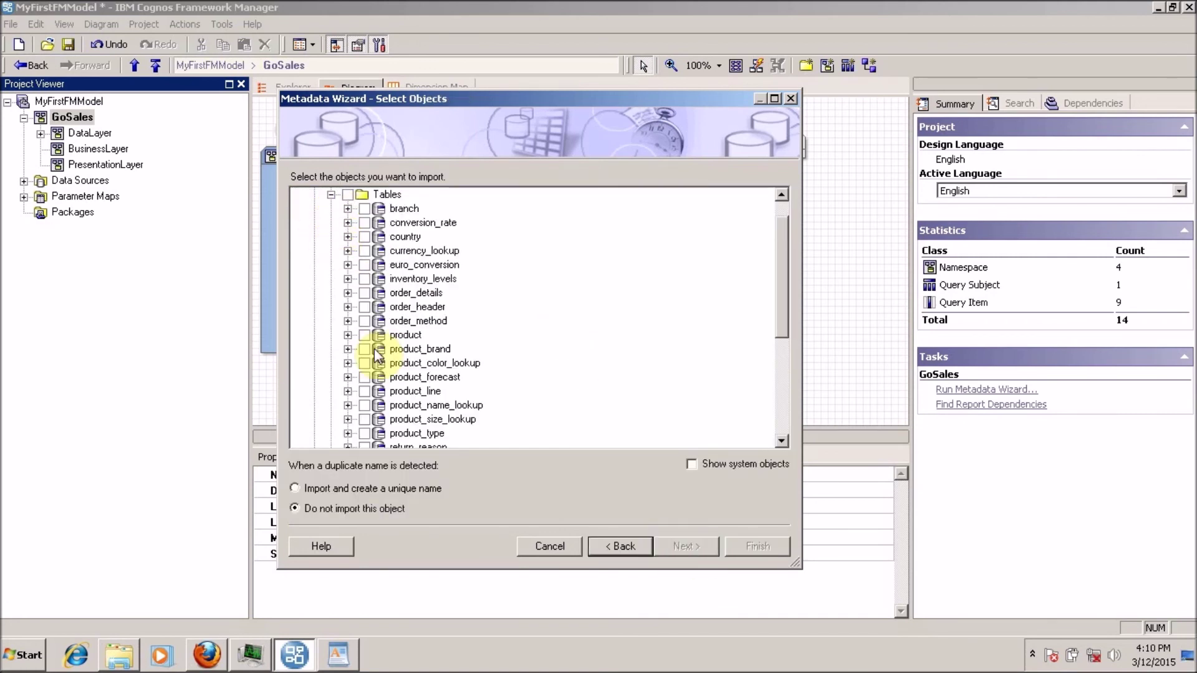
click(365, 307)
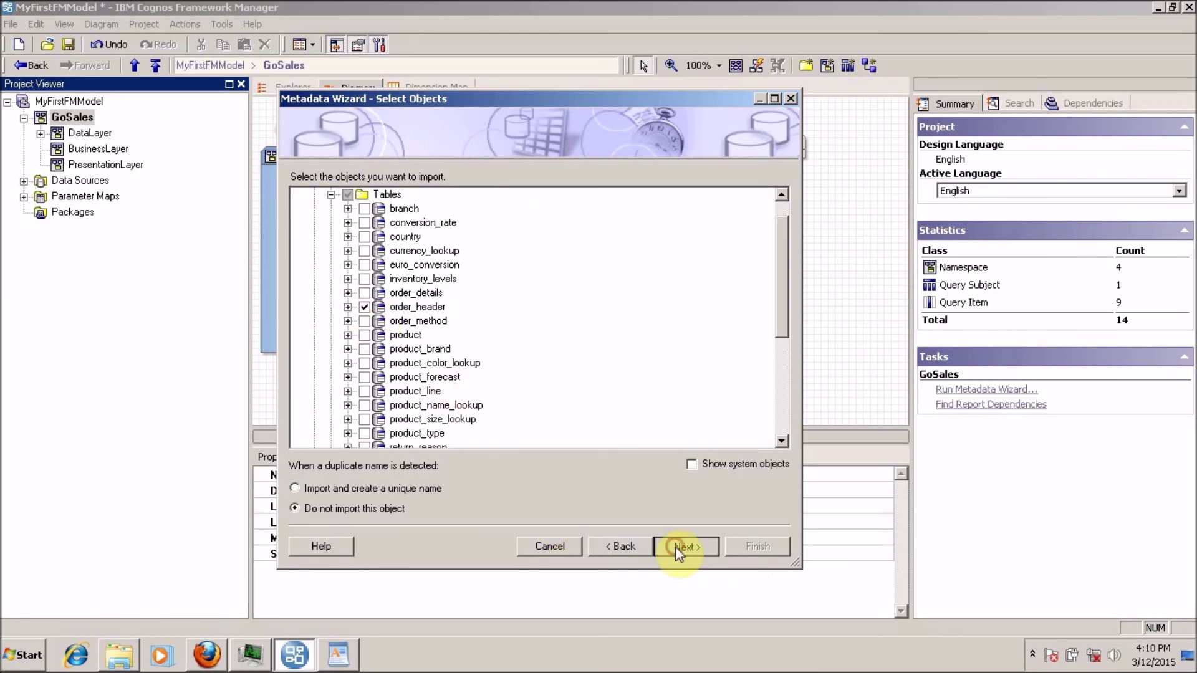
click(675, 546)
Disable the primary and foreign keys criterion, import order_header directly under GoSales and finish the wizard.
click(379, 228)
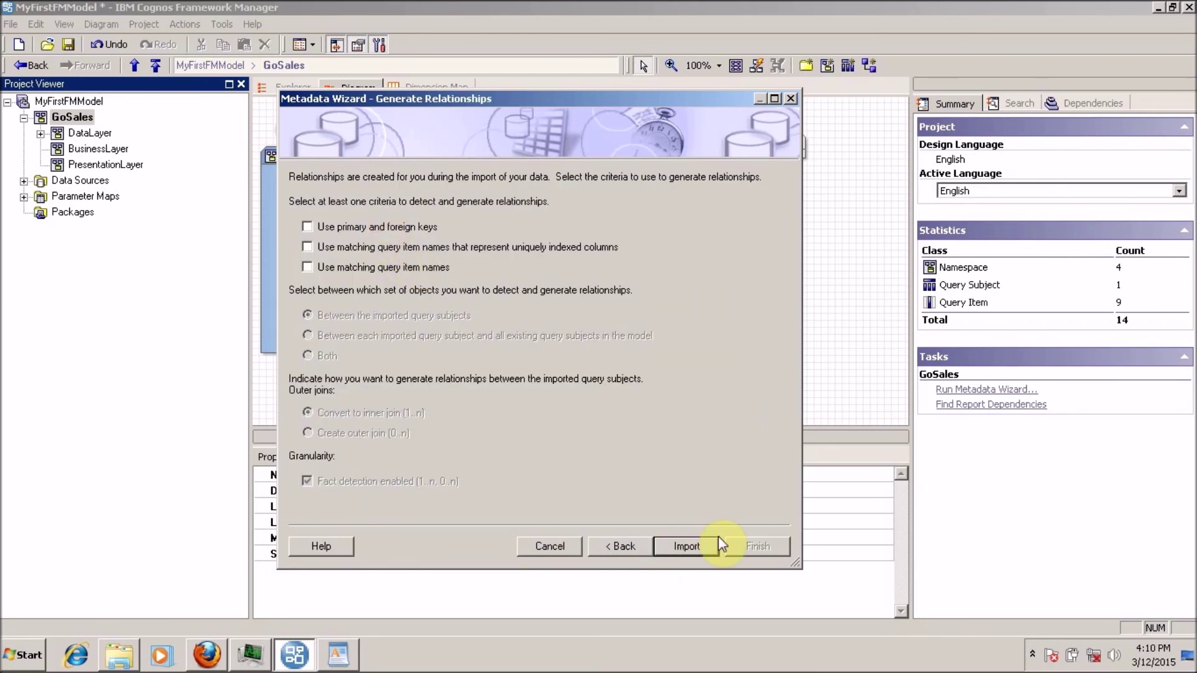
click(687, 548)
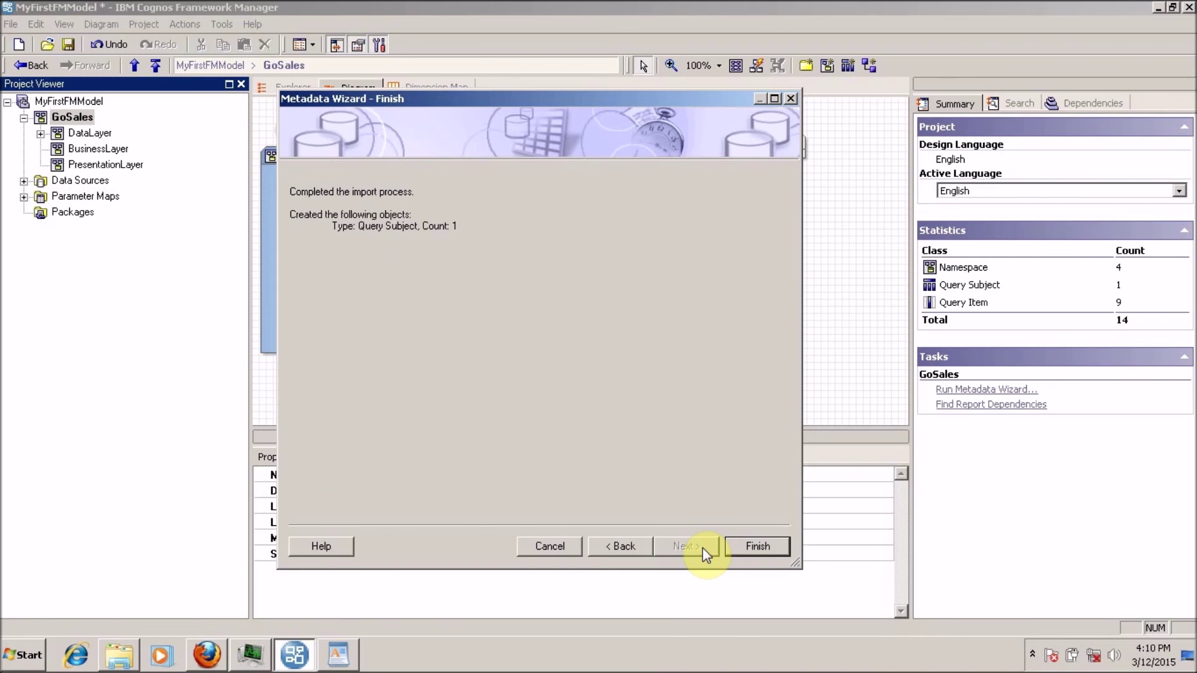
click(731, 549)
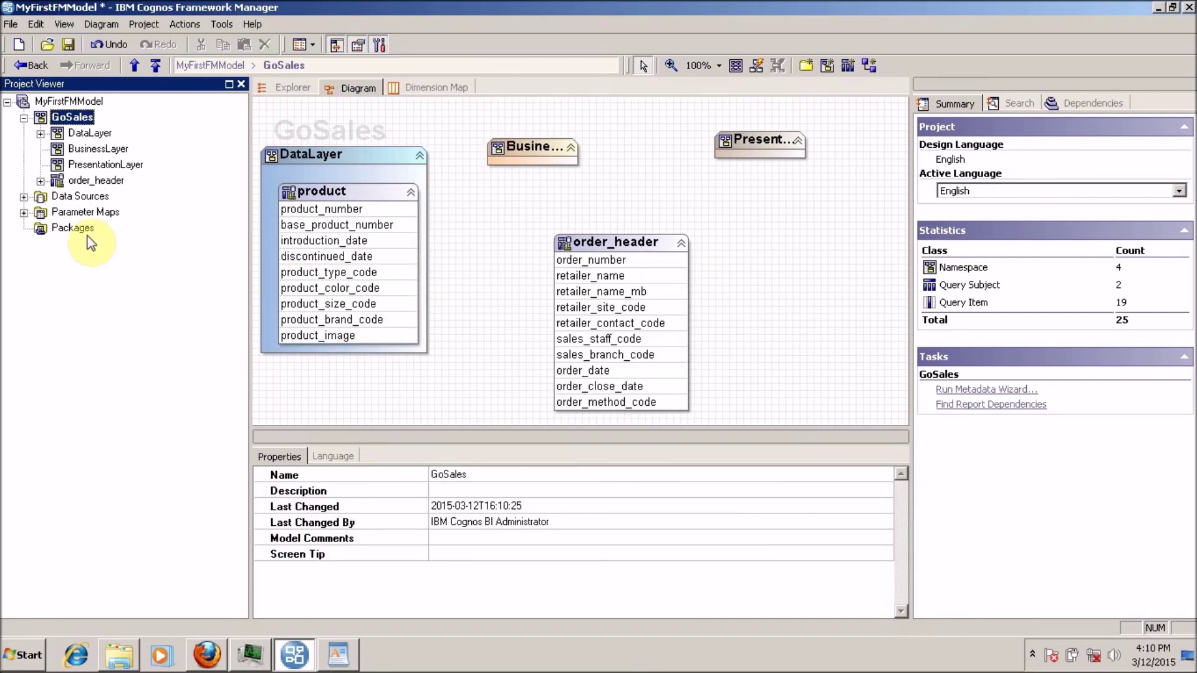
Reposition the order_header query subject in the diagram just beside DataLayer and below the BusinessLayer namespace.
click(93, 180)
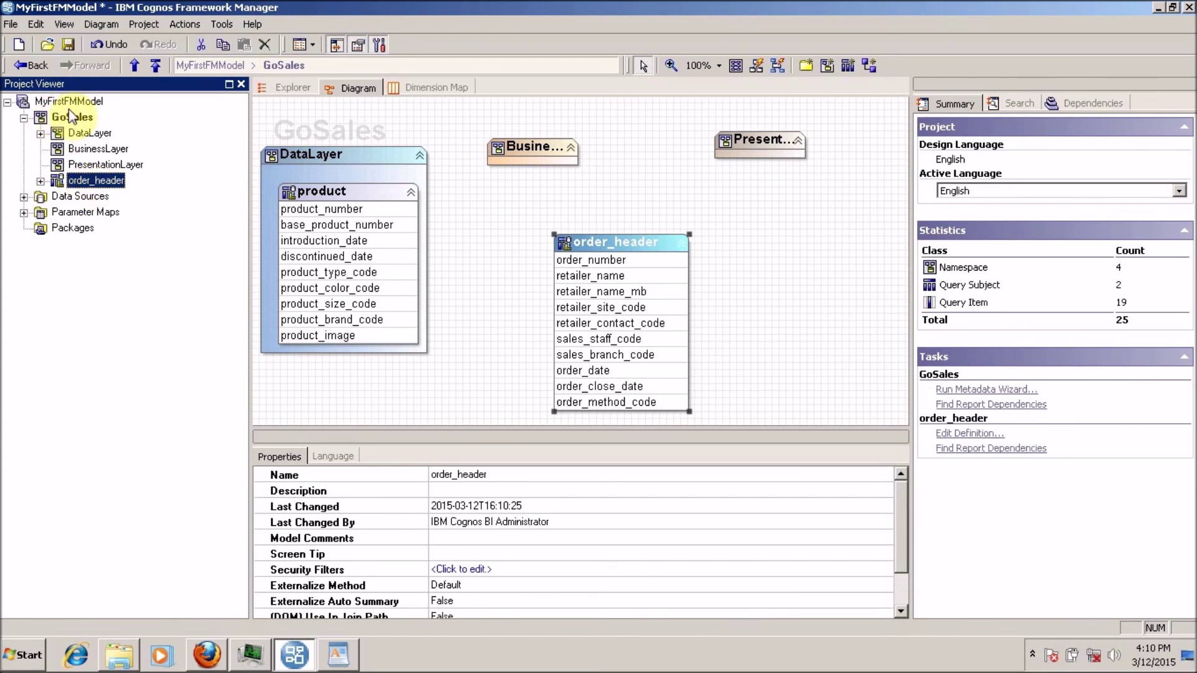
drag(633, 242, 595, 252)
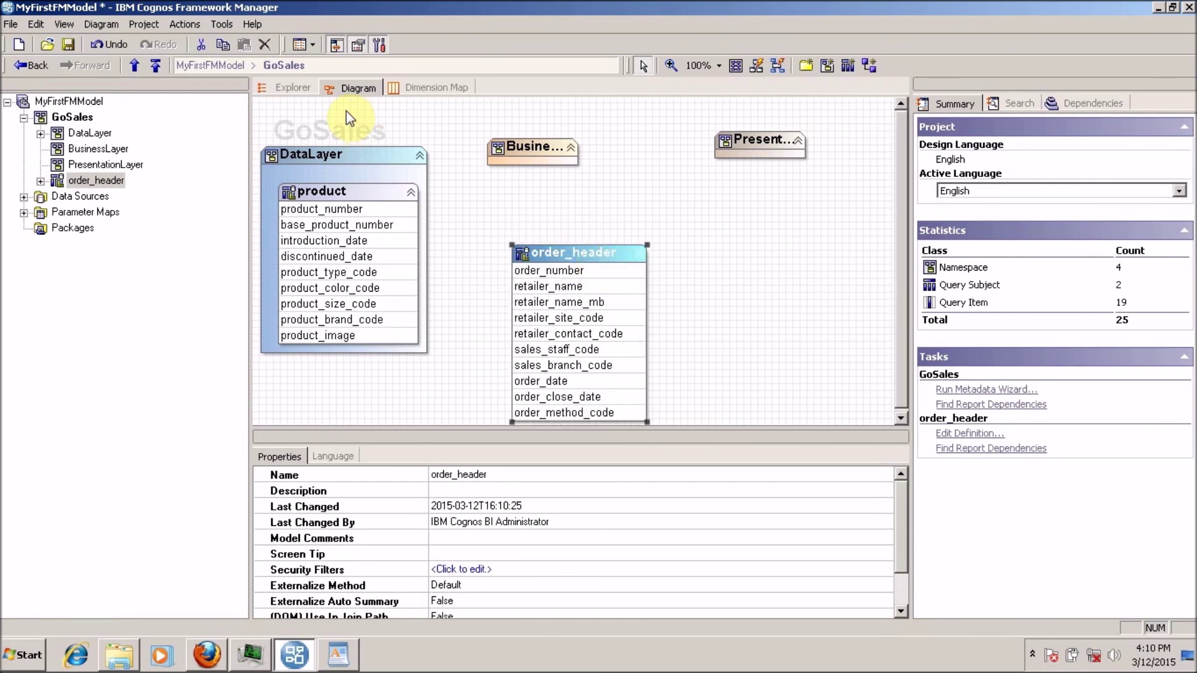
drag(554, 263, 510, 238)
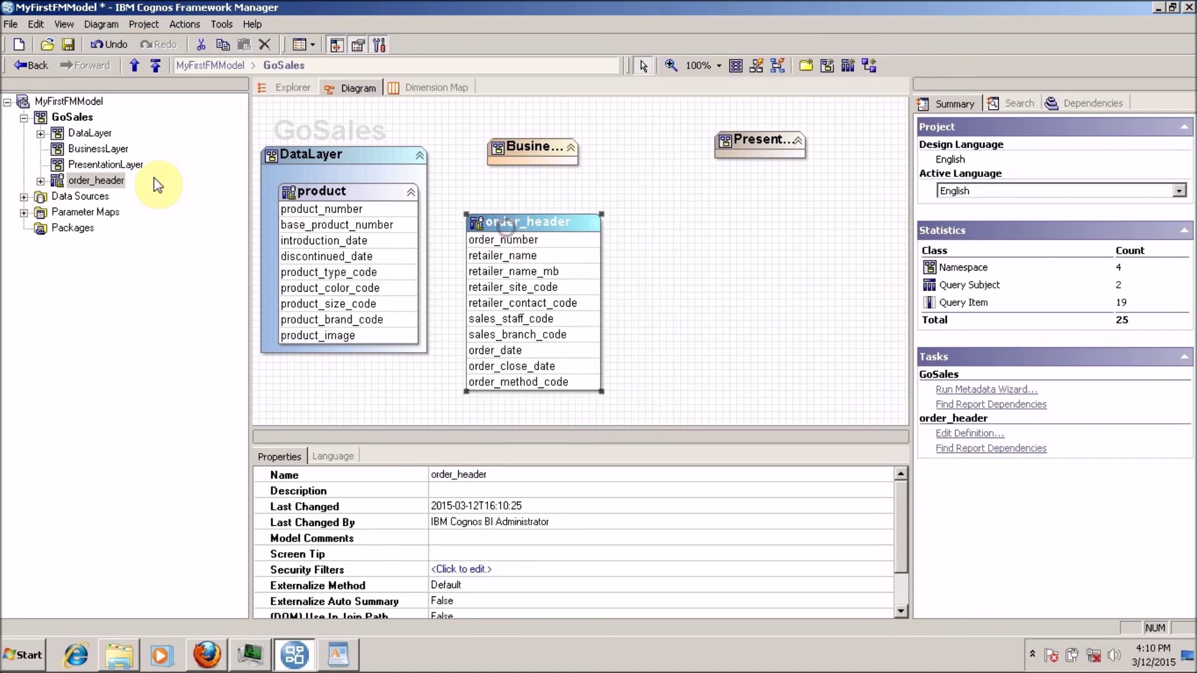
Move the order_header and product query subjects into the BusinessLayer namespace in the project tree.
click(101, 183)
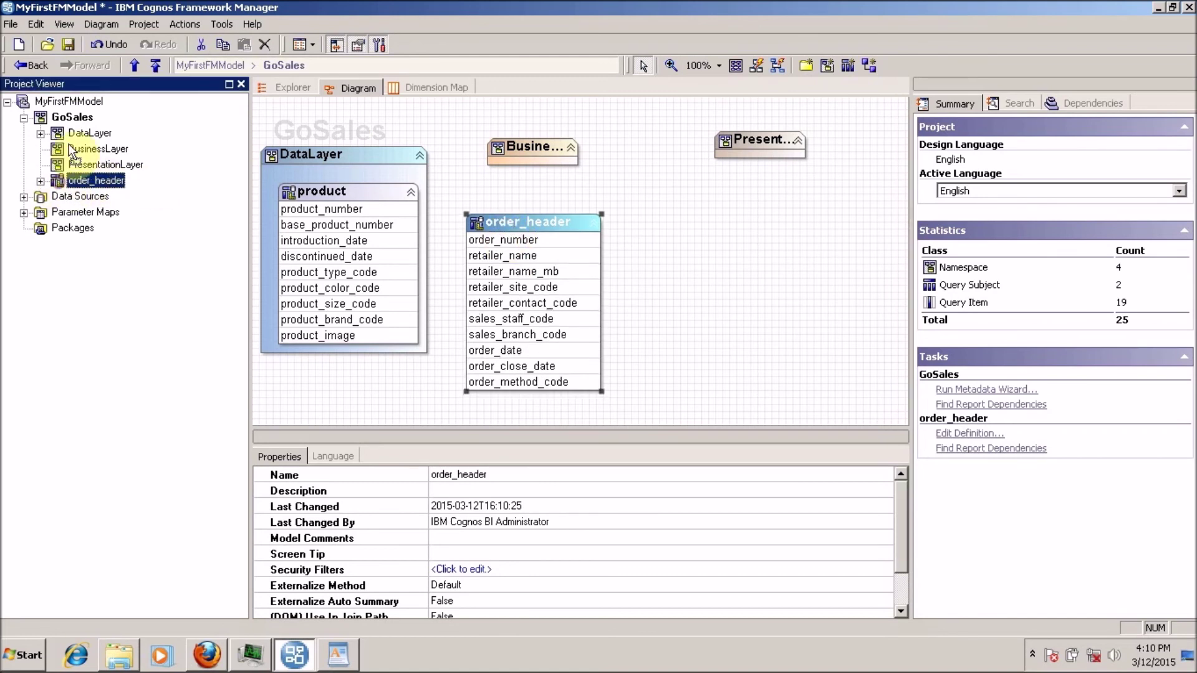
drag(74, 138, 74, 188)
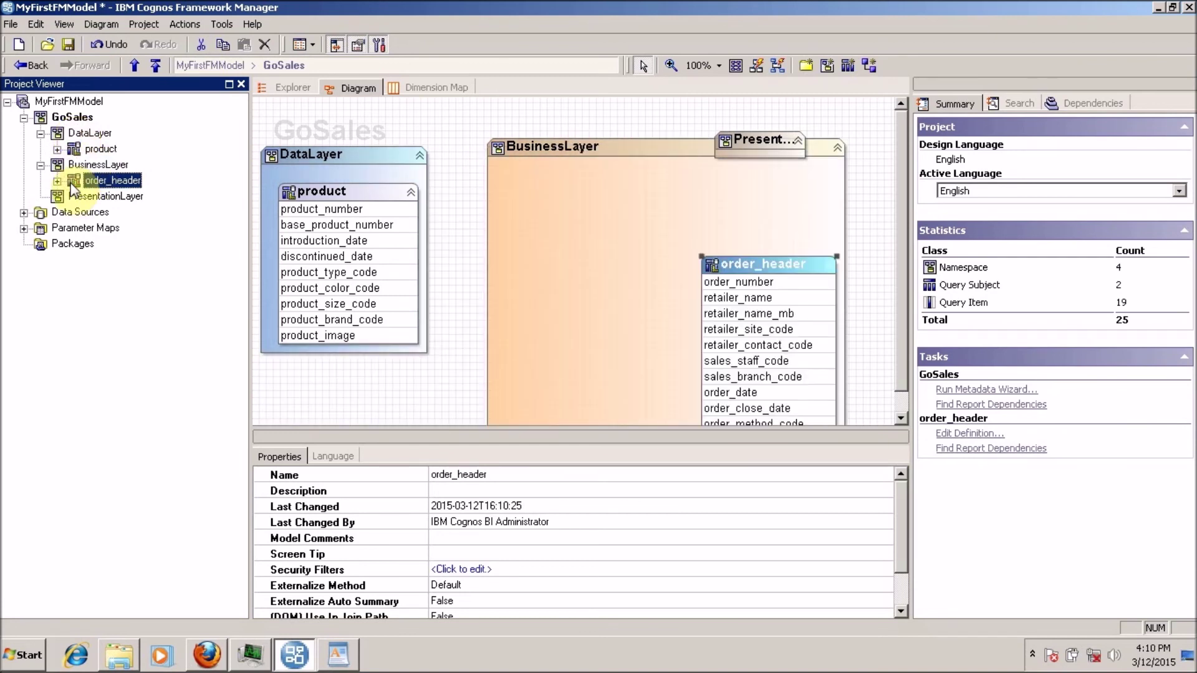
drag(91, 149, 87, 176)
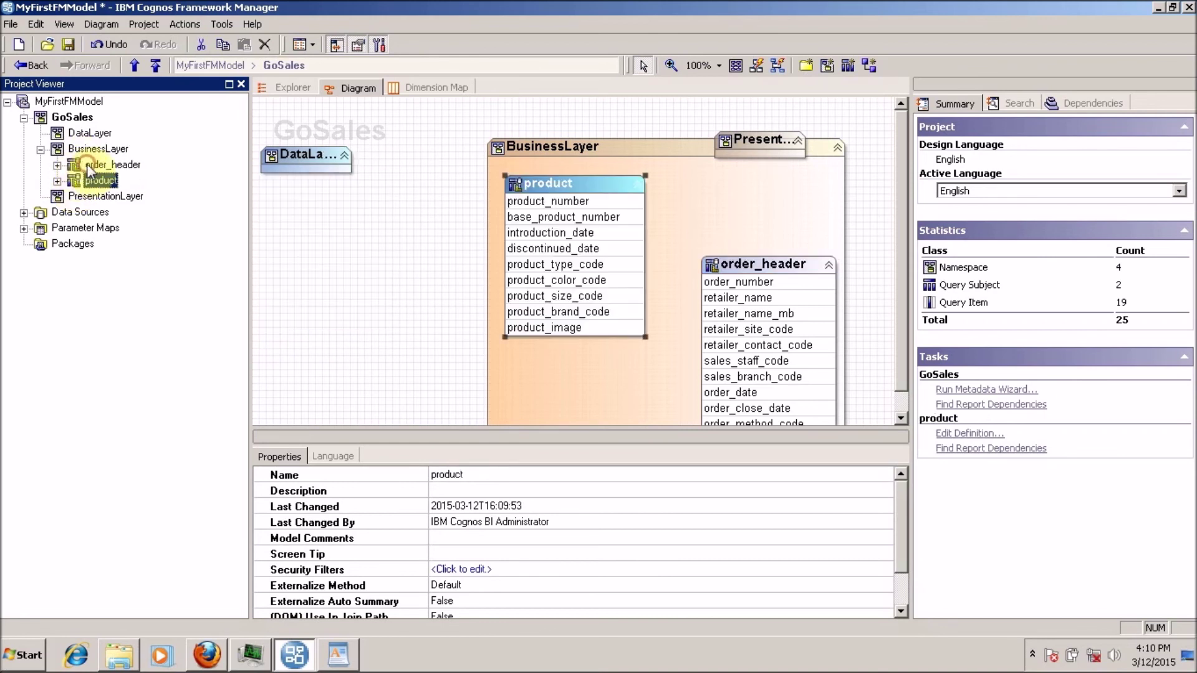
Move the order_header and product query subjects together from BusinessLayer into the DataLayer namespace.
click(87, 164)
ctrl+click(88, 179)
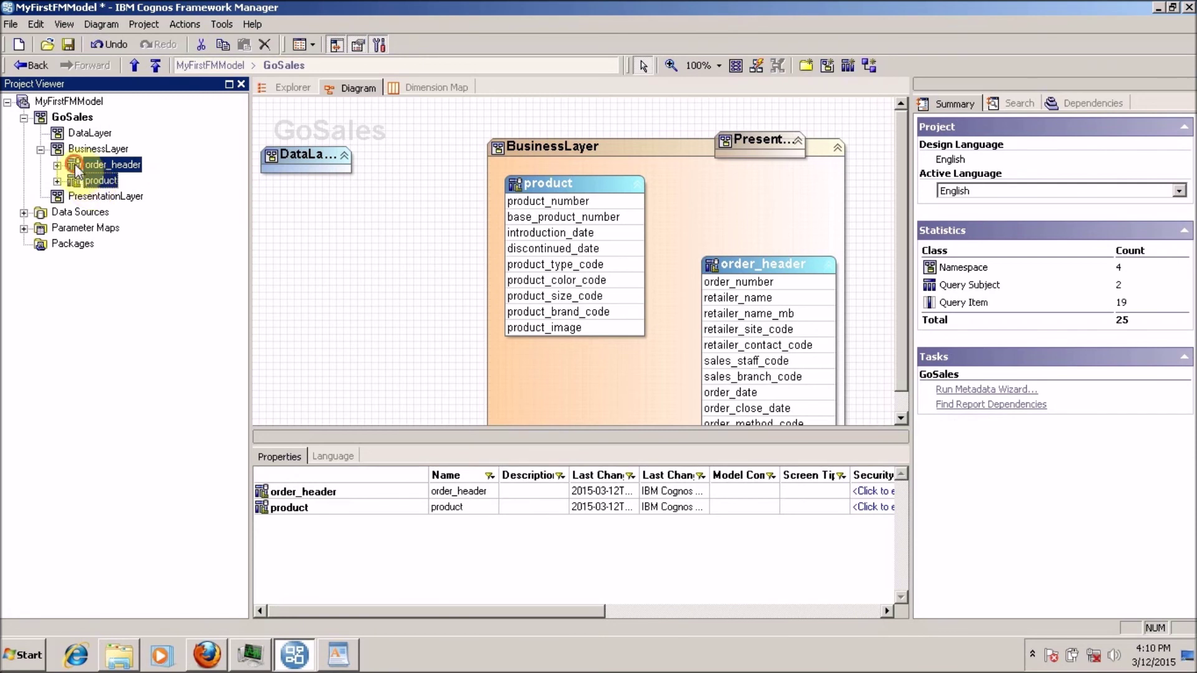
drag(76, 164, 73, 135)
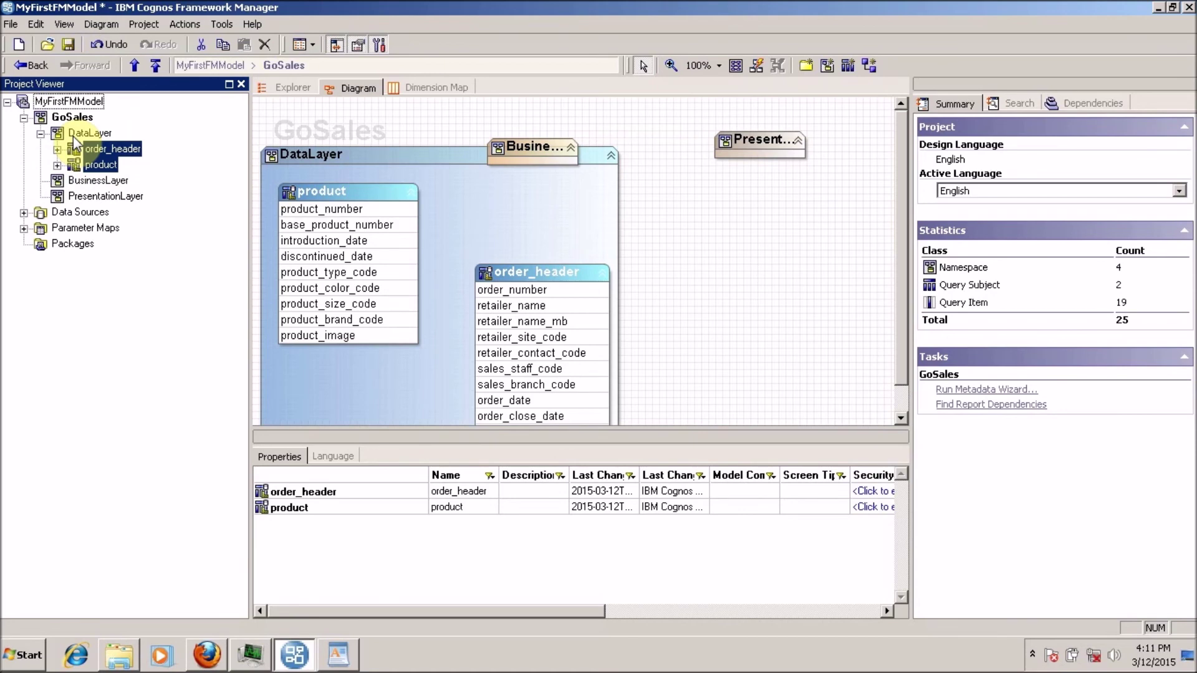
Switch to the WordPad notes and complete thumb rule 3 with "Imported Tables Views".
key(alt+Tab)
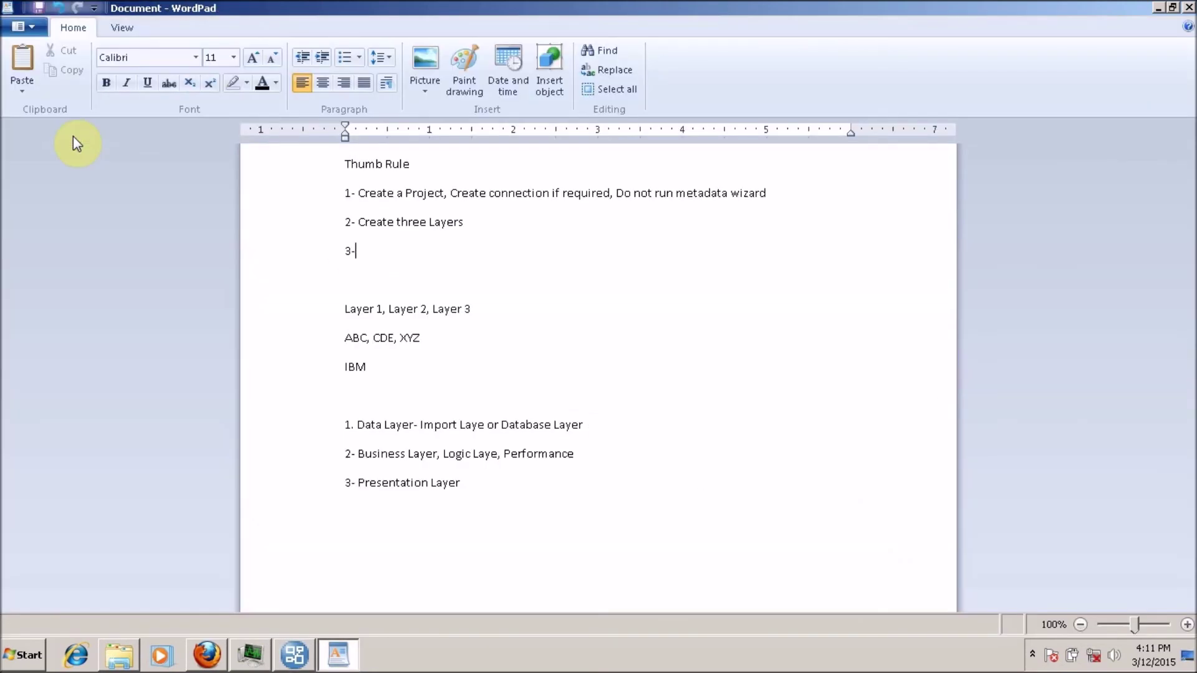
click(379, 259)
text(Imported Tables Views)
key(Return)
Add thumb rule 4 reading "Define Usage Type for my Columns".
text(4-)
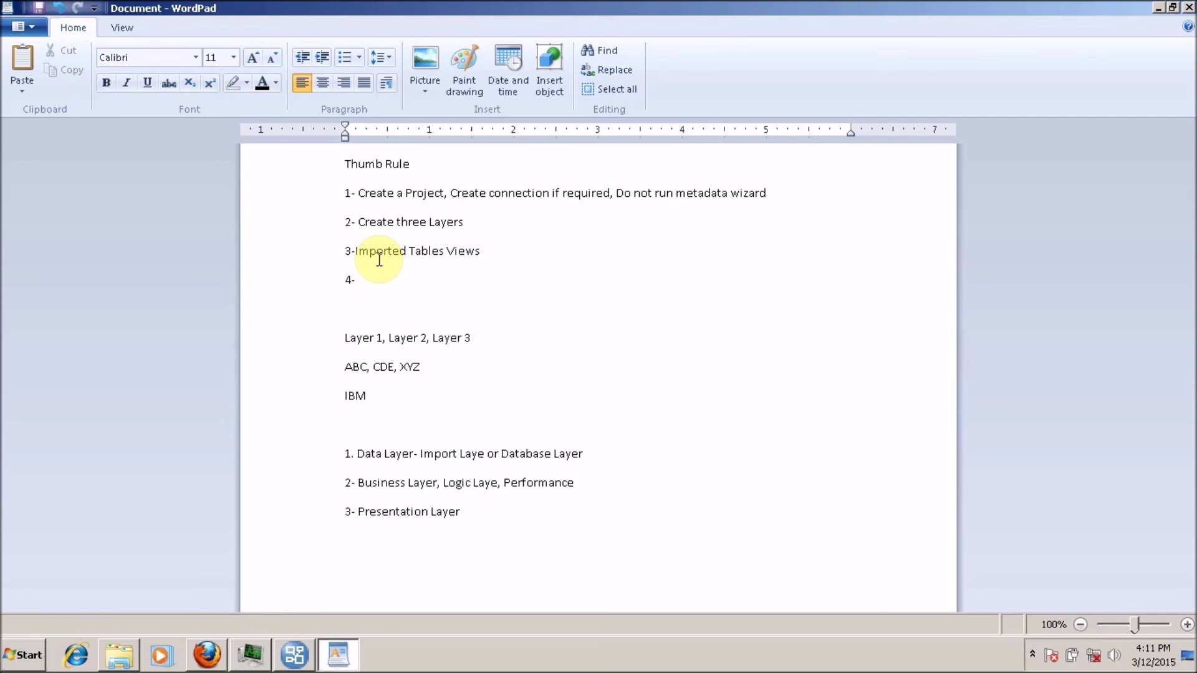
key(BackSpace)
text(Define Usage Type for my Columns)
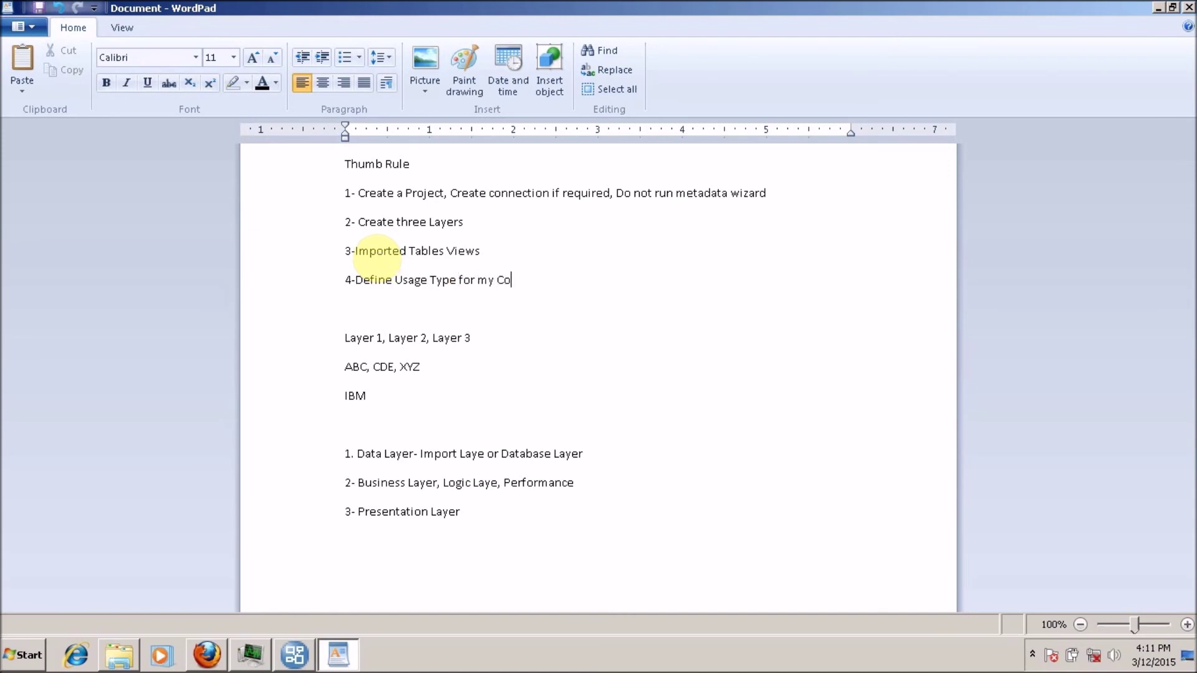
key(Return)
Add three indented, empty sub-items numbered 1-, 2- and 3- under rule 4.
key(Tab)
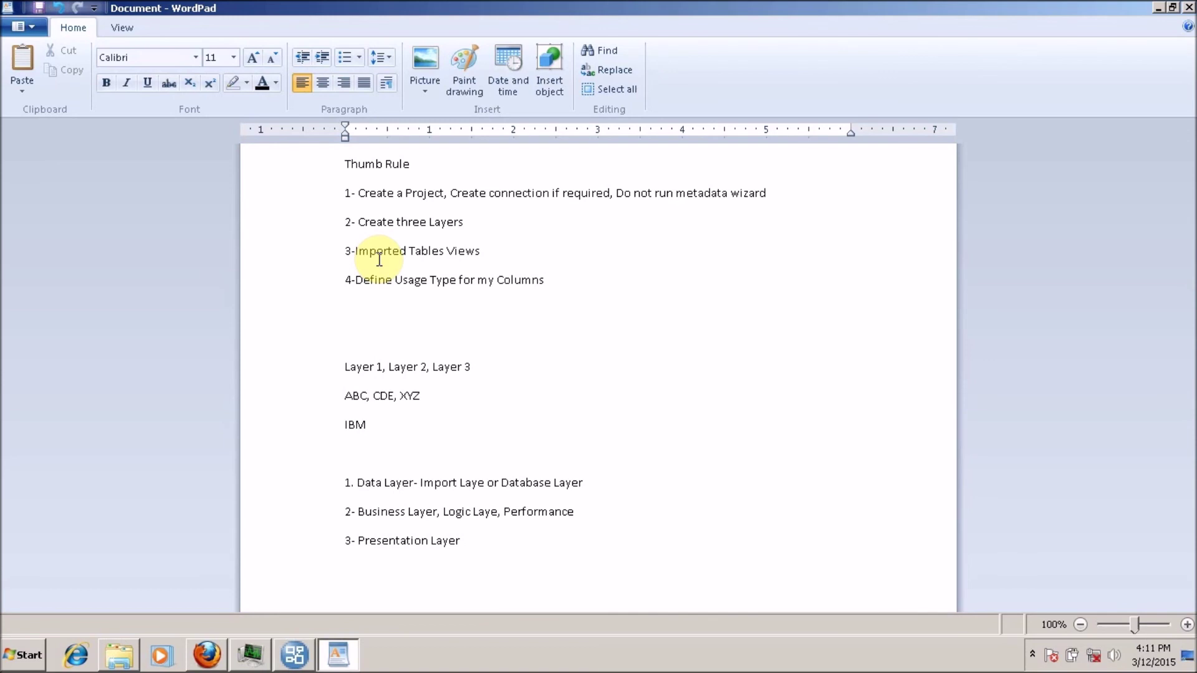
key(alt+Tab)
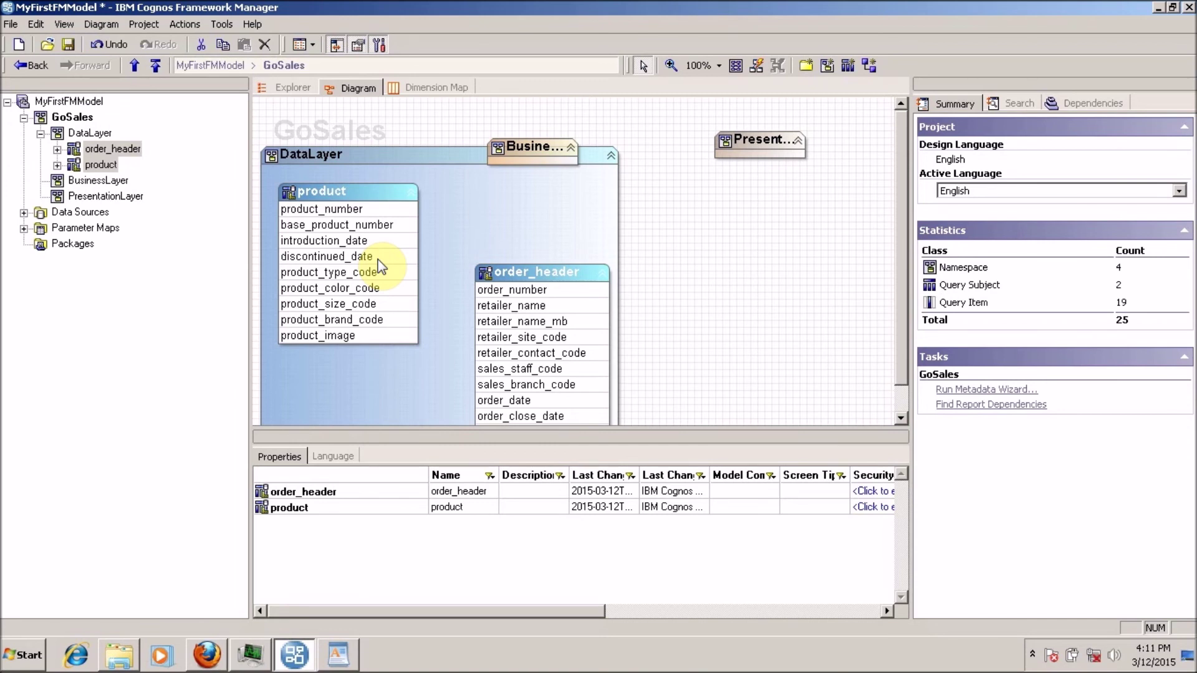
key(alt+Tab)
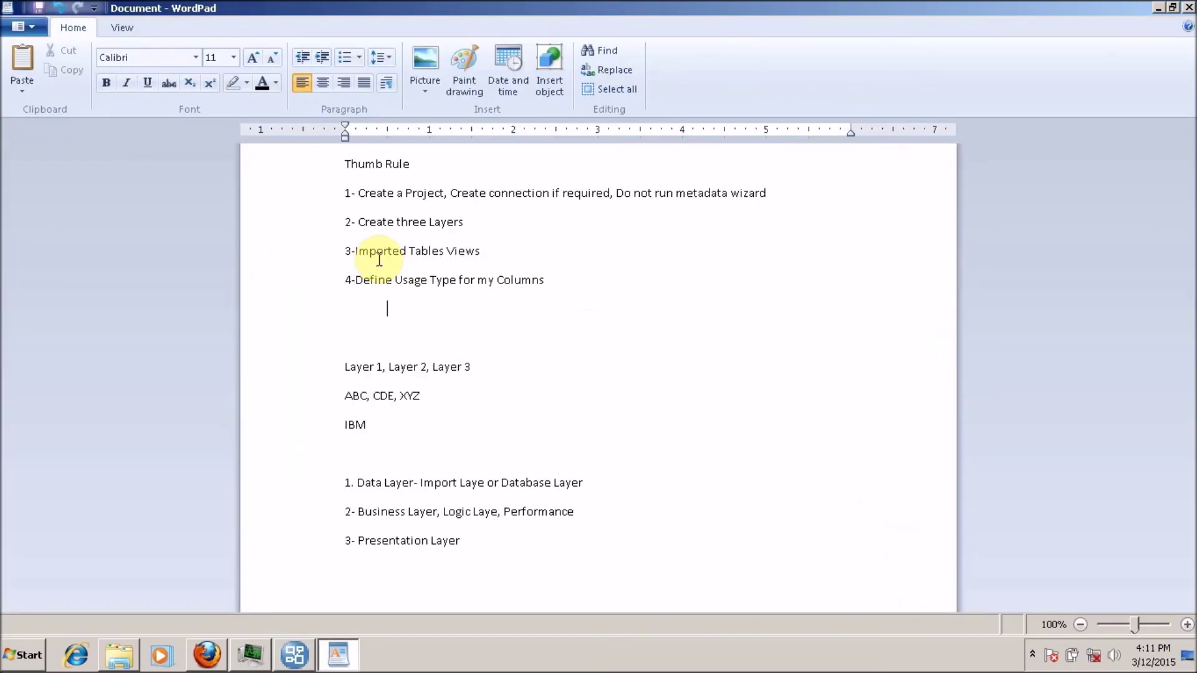
text(1-)
key(Return)
text(2-)
key(Home)
key(Tab)
key(End)
key(BackSpace)
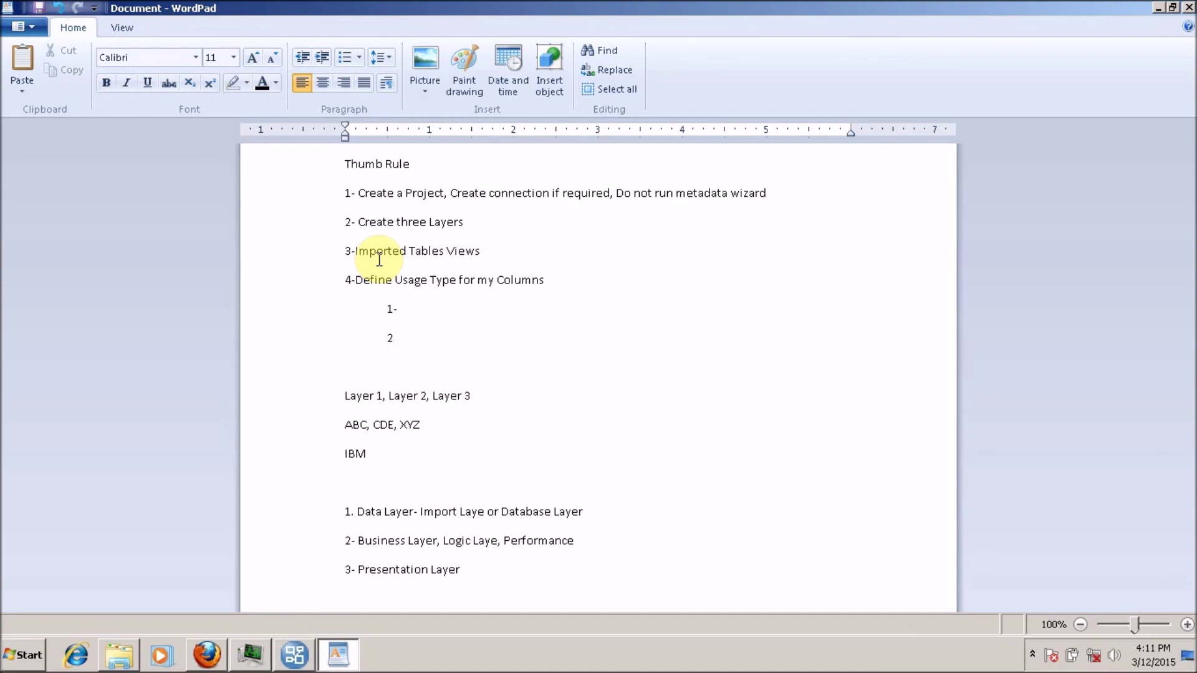
text(-)
key(Return)
key(Tab)
text(3-)
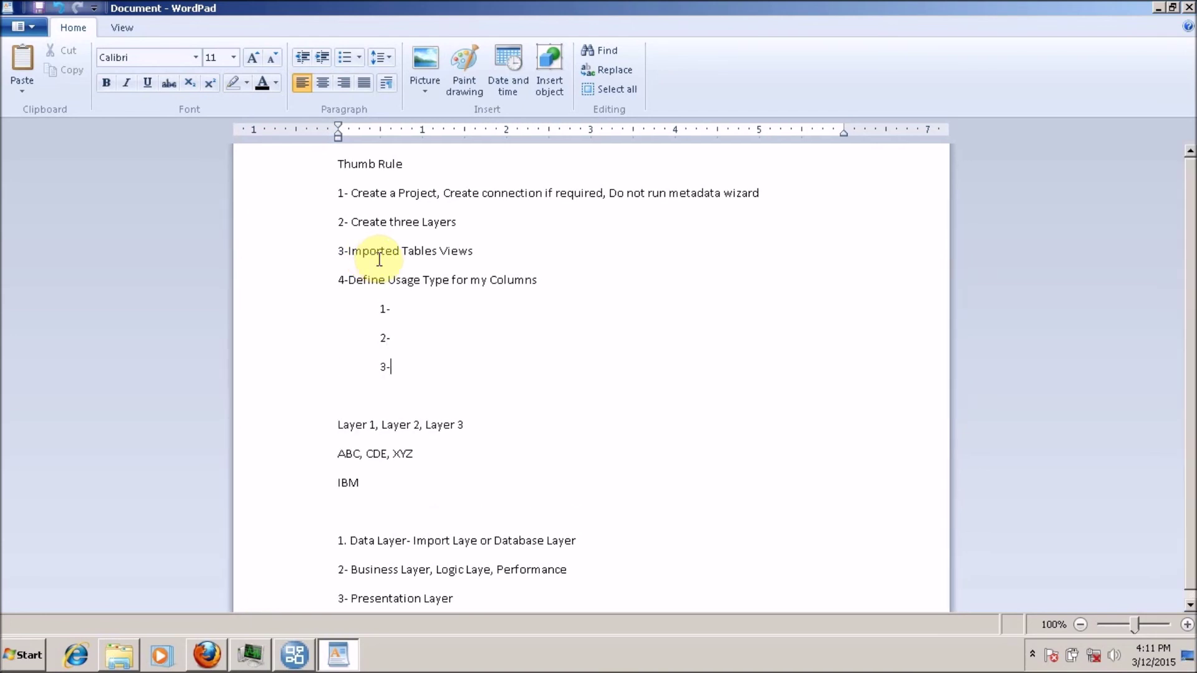
Add a fourth indented sub-item reading "4- Uknown" under rule 4.
key(Return)
key(Tab)
text(5)
key(BackSpace)
text(4- Uknown)
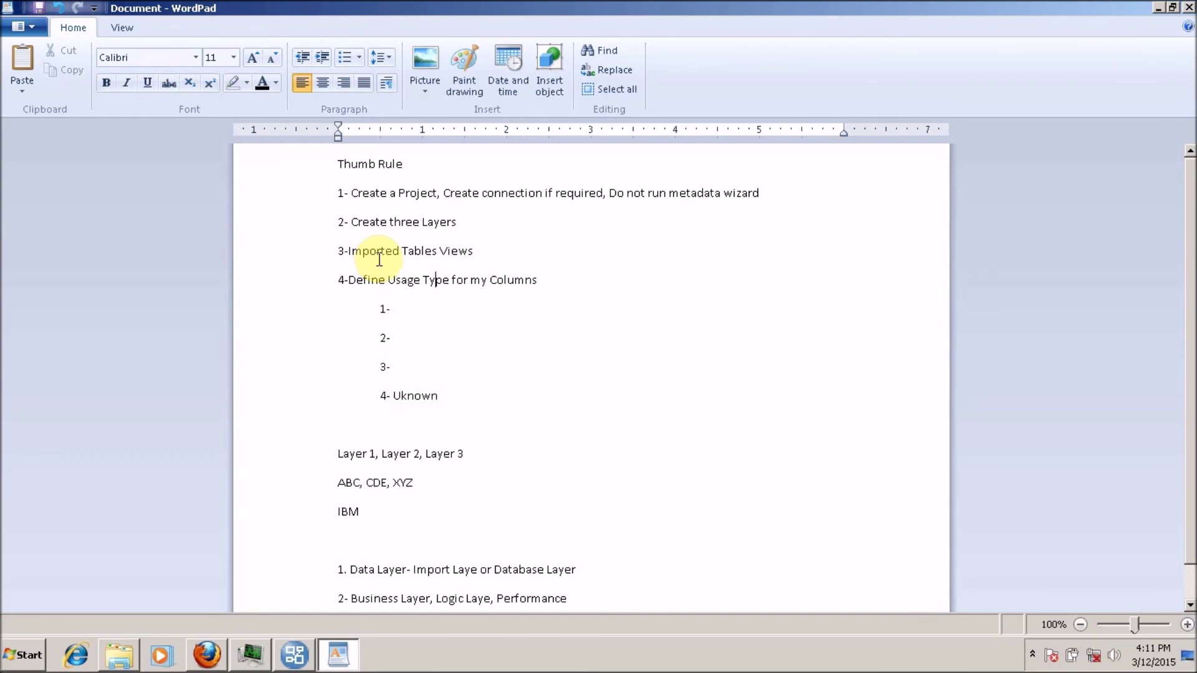
Fill the first three sub-items of rule 4 with Identifier, Attribute and Fact.
text( Identifier)
key(Right)
key(End)
text(Attribute)
key(Down)
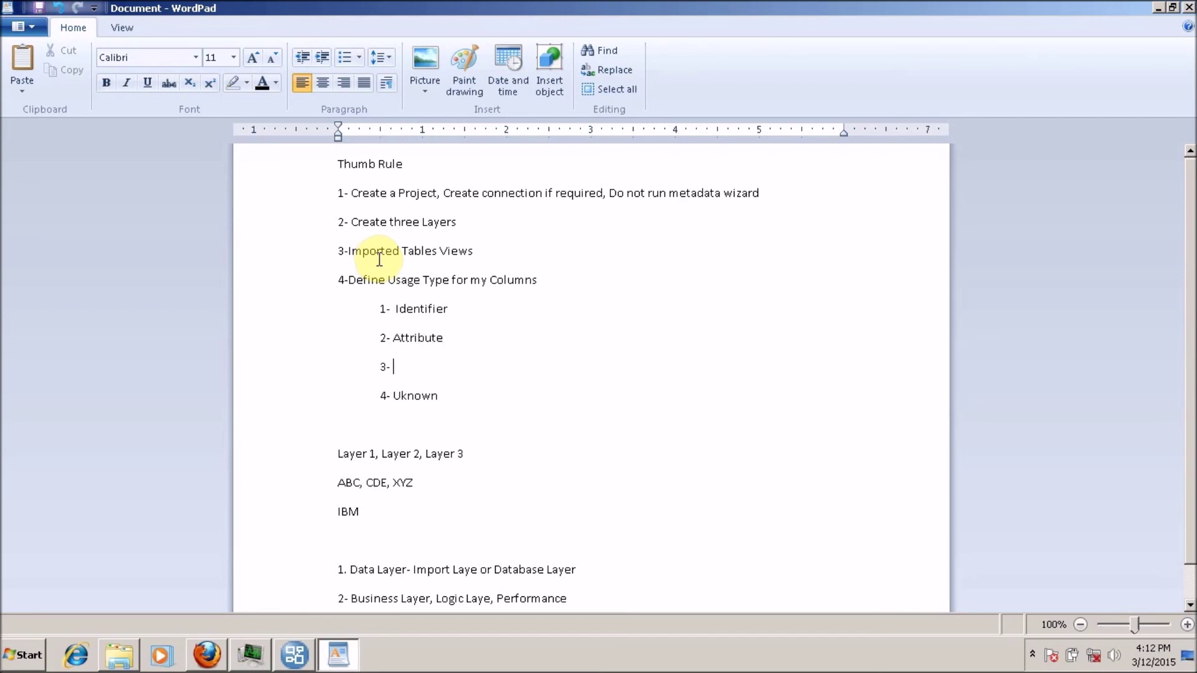
text(Fact)
Append the description "- All the key columns" to the Identifier sub-item.
key(Up)
key(Up)
key(End)
text(- All the key columns)
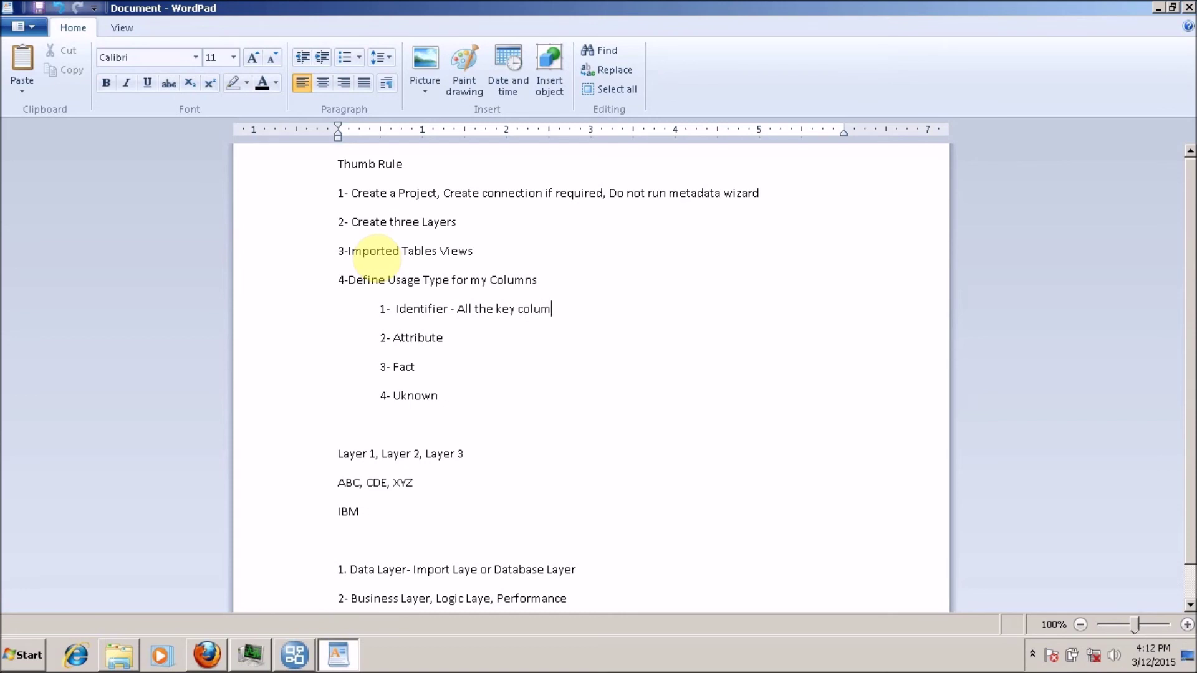
Append the description "- All coulumns participate in calculation or aggregation" to the Fact sub-item.
key(Down)
key(Down)
text(- All coulumns)
text(participat)
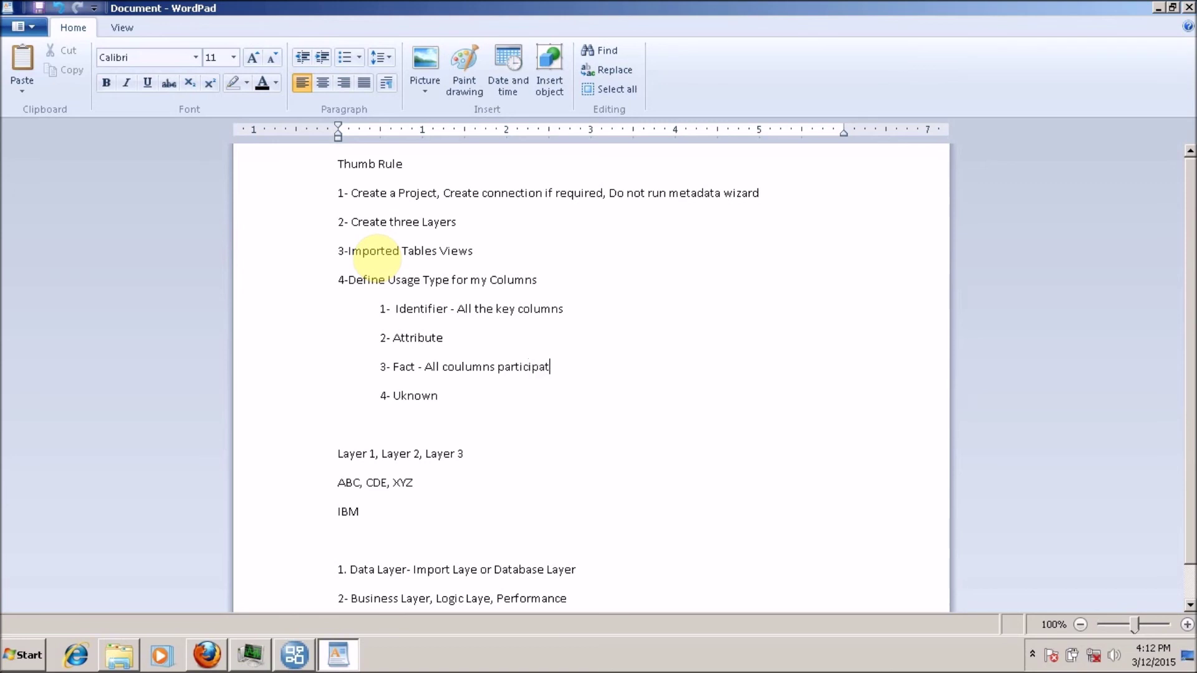
text(e in calculation or aggregation)
Describe the Attribute sub-item as "- Rest of the column" and add a trailing dash to the Uknown sub-item.
key(Up)
text(-)
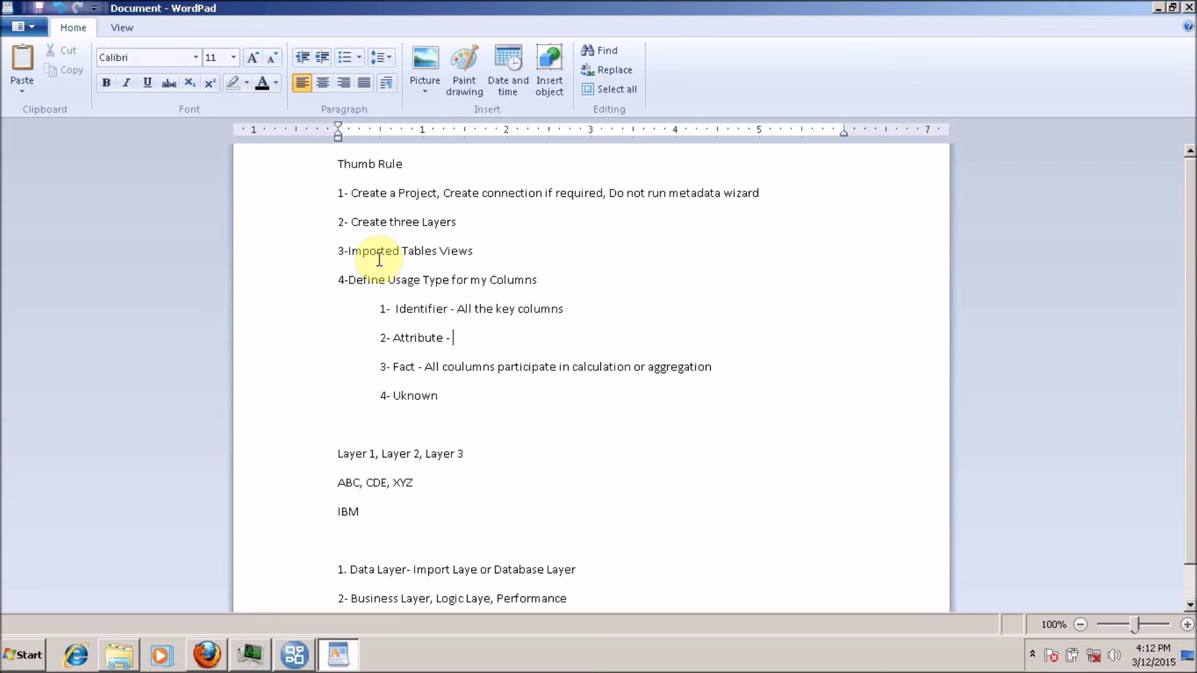
text(-)
key(shift+Down)
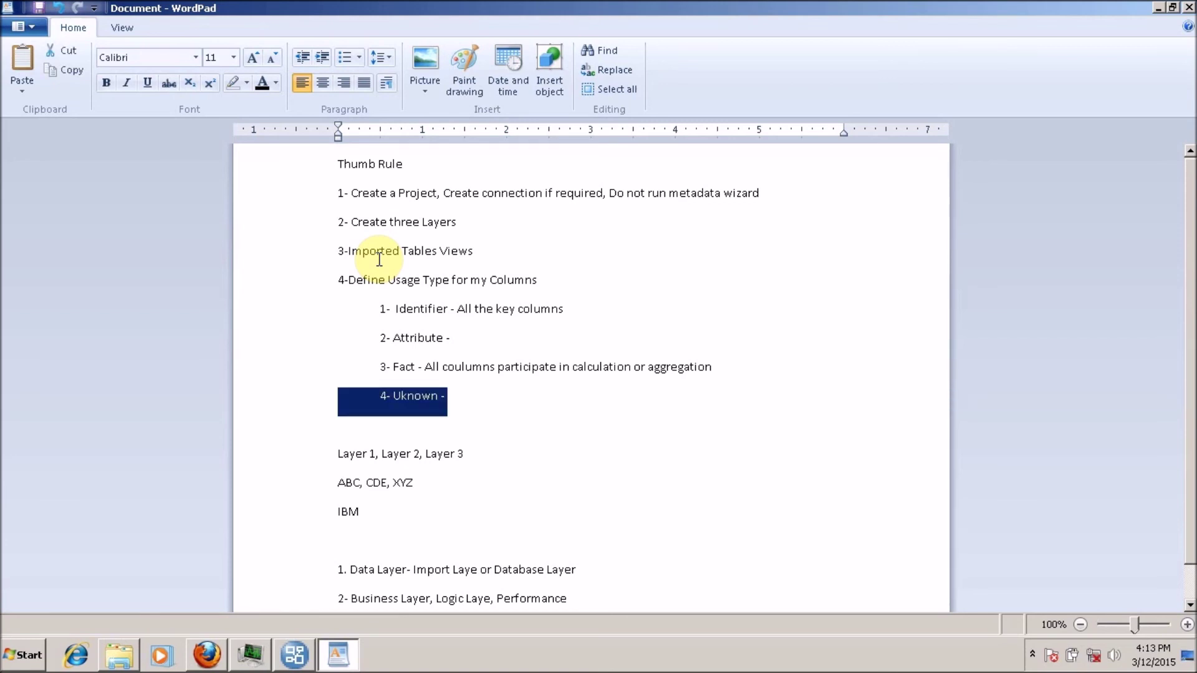
key(Up)
key(Up)
key(Up)
key(Up)
key(End)
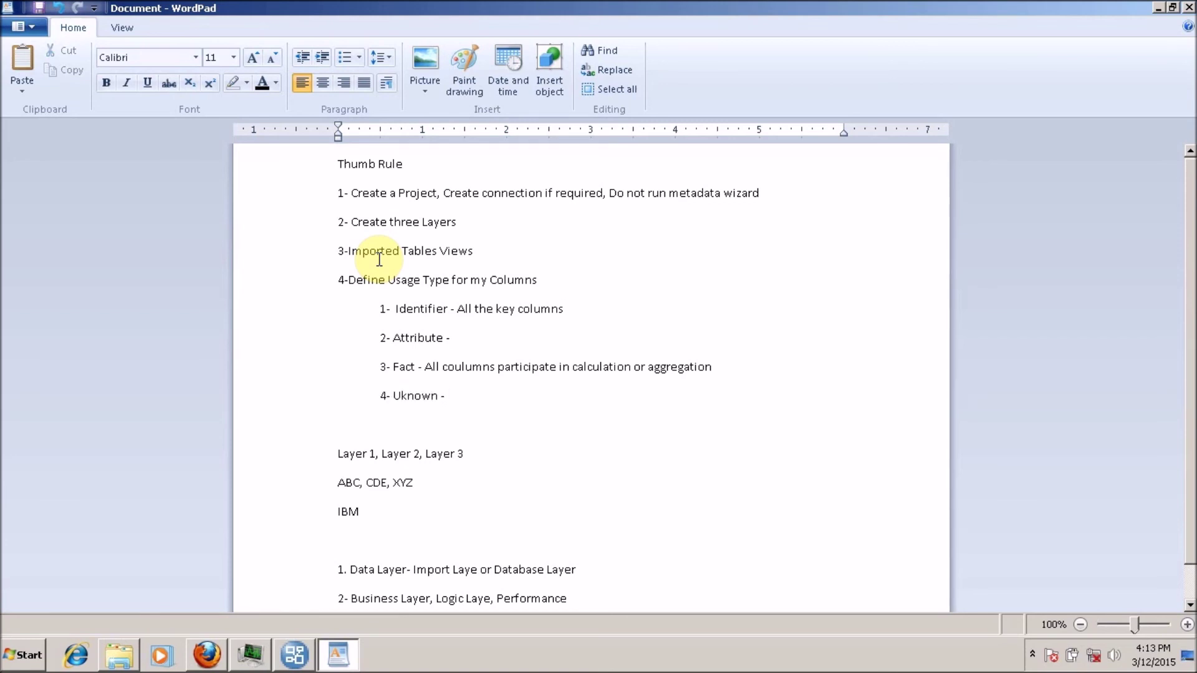
text(Rest of the column)
Insert an example line below the sub-items reading "CustomerID, CustomerName, TotalDue".
key(Down)
key(Down)
key(Down)
key(Return)
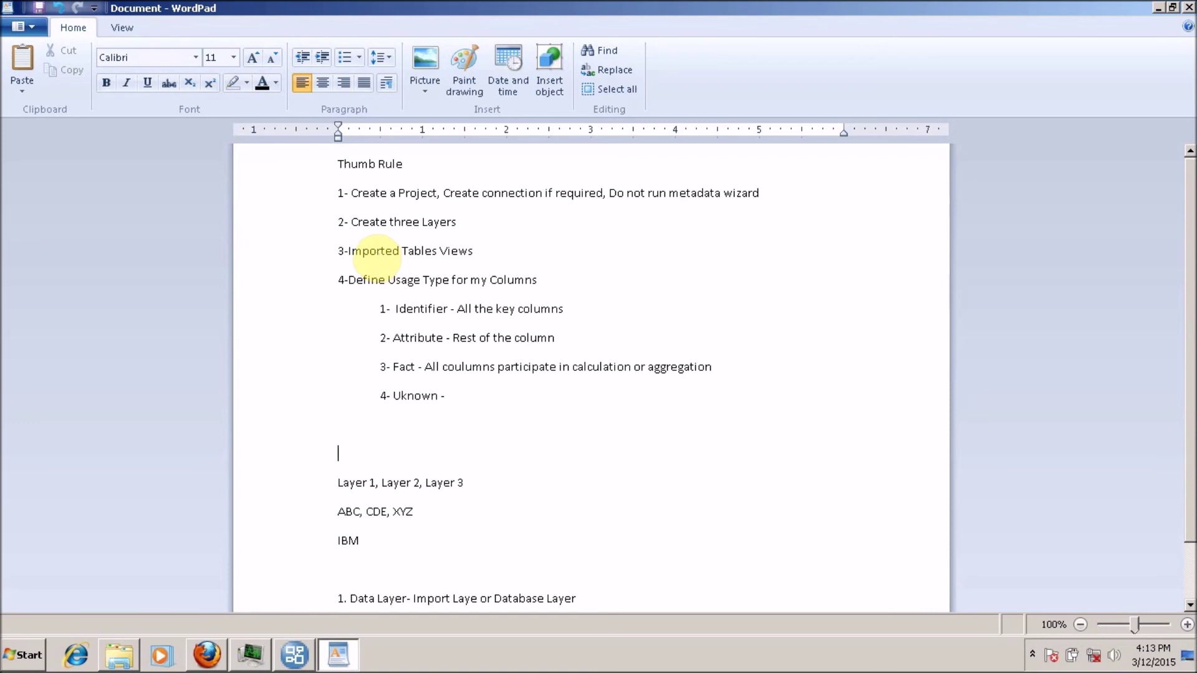
key(Return)
key(Up)
text(Cust)
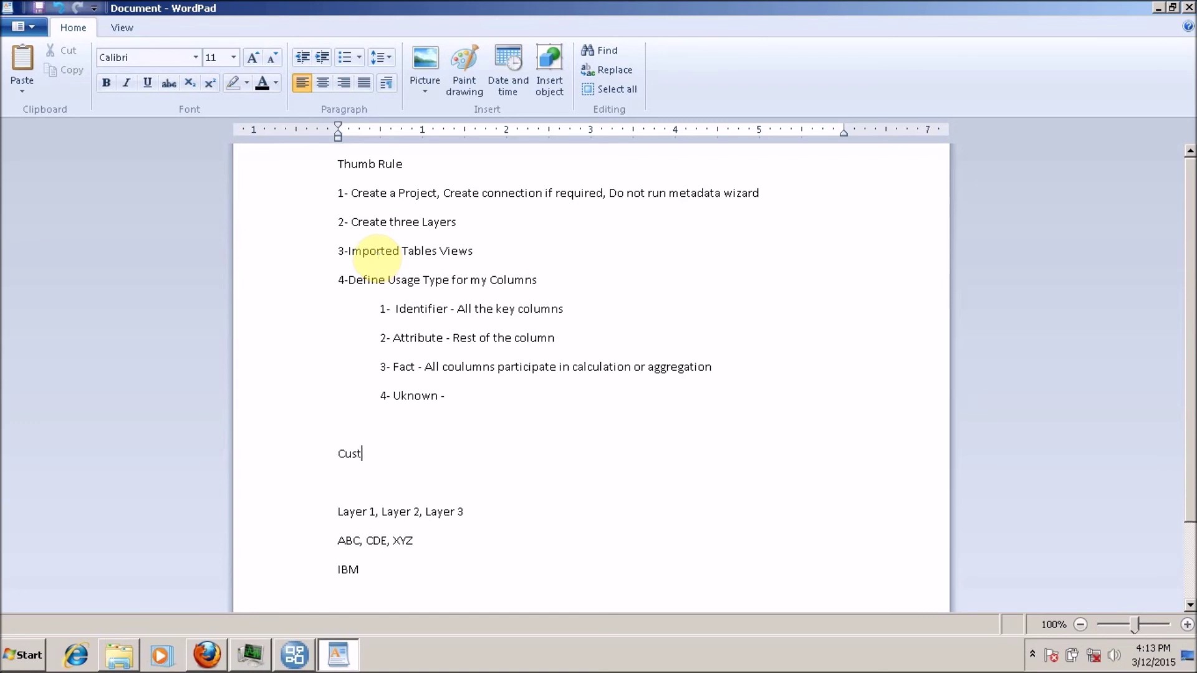
text(omer ID, CustomerName, )
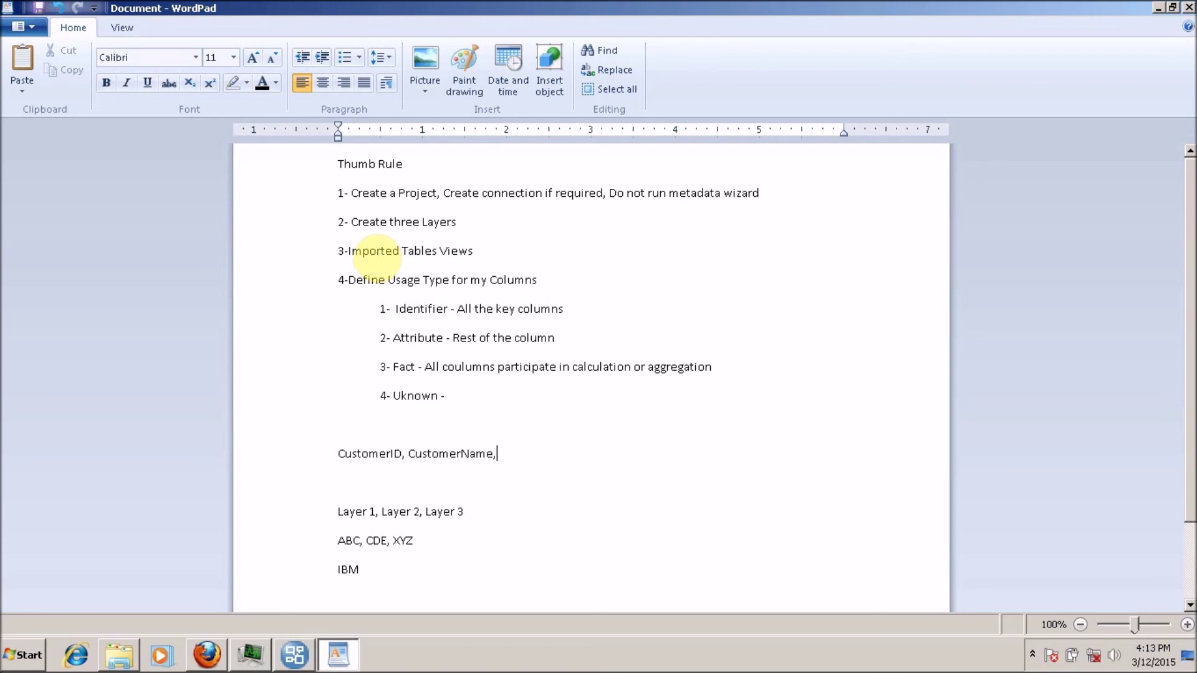
text(TotalDue)
Cut CustomerID from the example line and paste it after ",-" at the end of the Identifier sub-item.
key(Home)
key(shift+End)
key(Home)
key(ctrl+shift+Right)
key(shift+Left)
key(shift+Right)
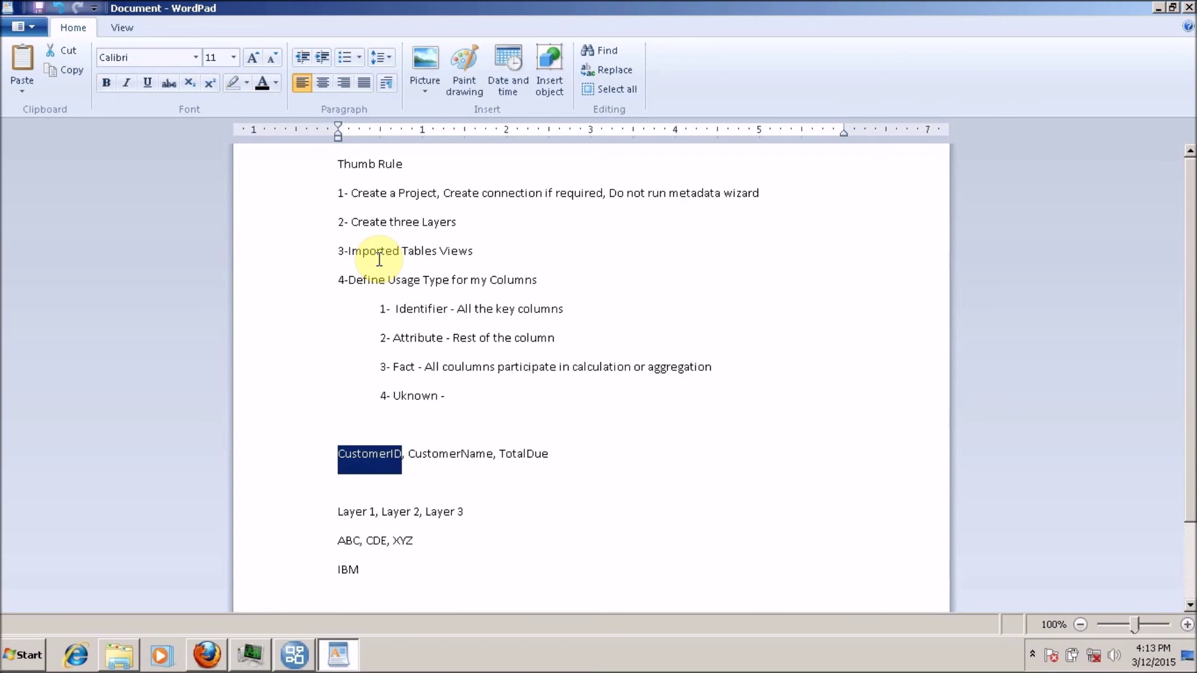
key(ctrl+x)
key(Up)
key(Up)
key(Up)
key(Up)
key(Up)
key(End)
text(,-)
key(ctrl+v)
Cut CustomerName from the example line and paste it after a dash at the end of the Attribute sub-item.
key(Down)
key(Down)
key(Down)
key(Down)
key(Down)
key(Right)
key(Delete)
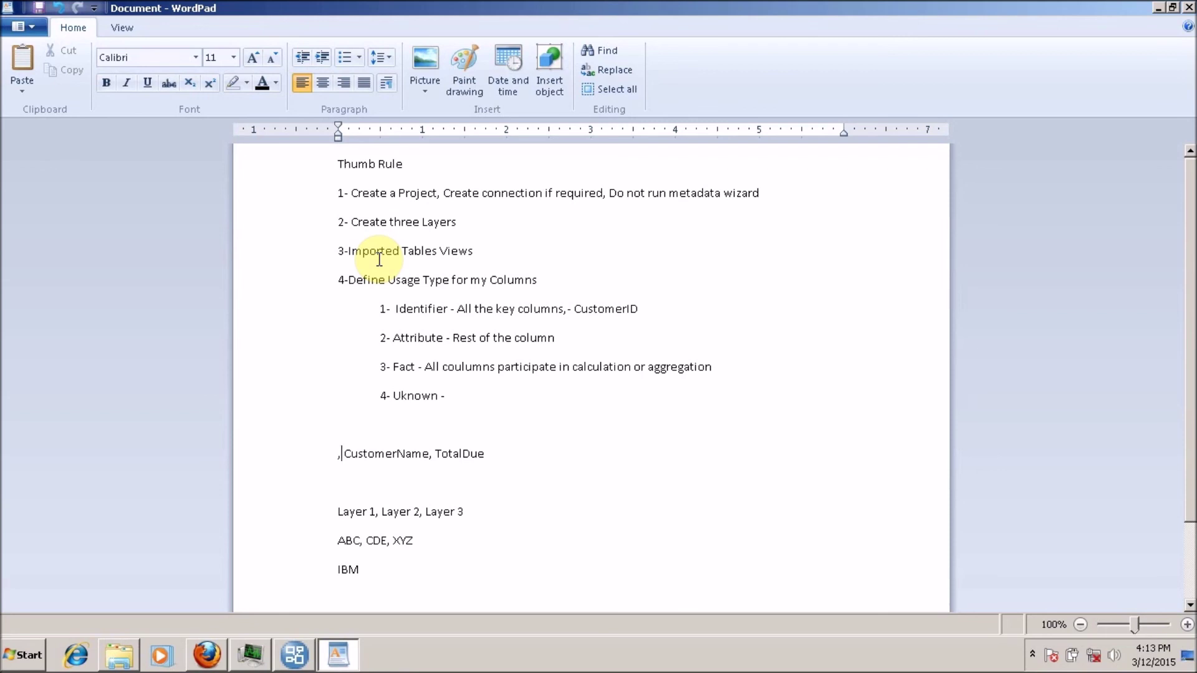
key(ctrl+shift+Right)
key(ctrl+x)
key(Up)
key(Up)
key(Up)
key(Up)
key(Up)
key(End)
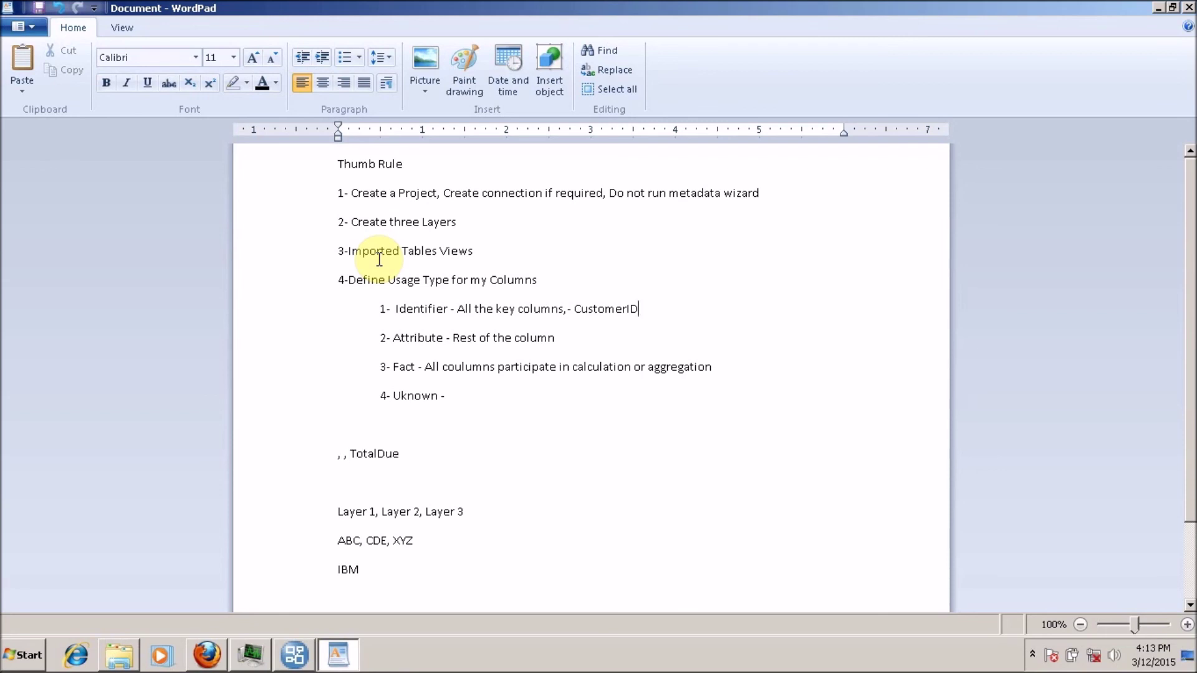
key(Down)
text(-)
key(ctrl+v)
Cut TotalDue from the example line and paste it after a dash at the end of the Fact sub-item.
key(Down)
key(End)
key(ctrl+shift+Left)
key(ctrl+x)
key(Up)
key(Up)
key(Up)
key(End)
text(-)
key(ctrl+v)
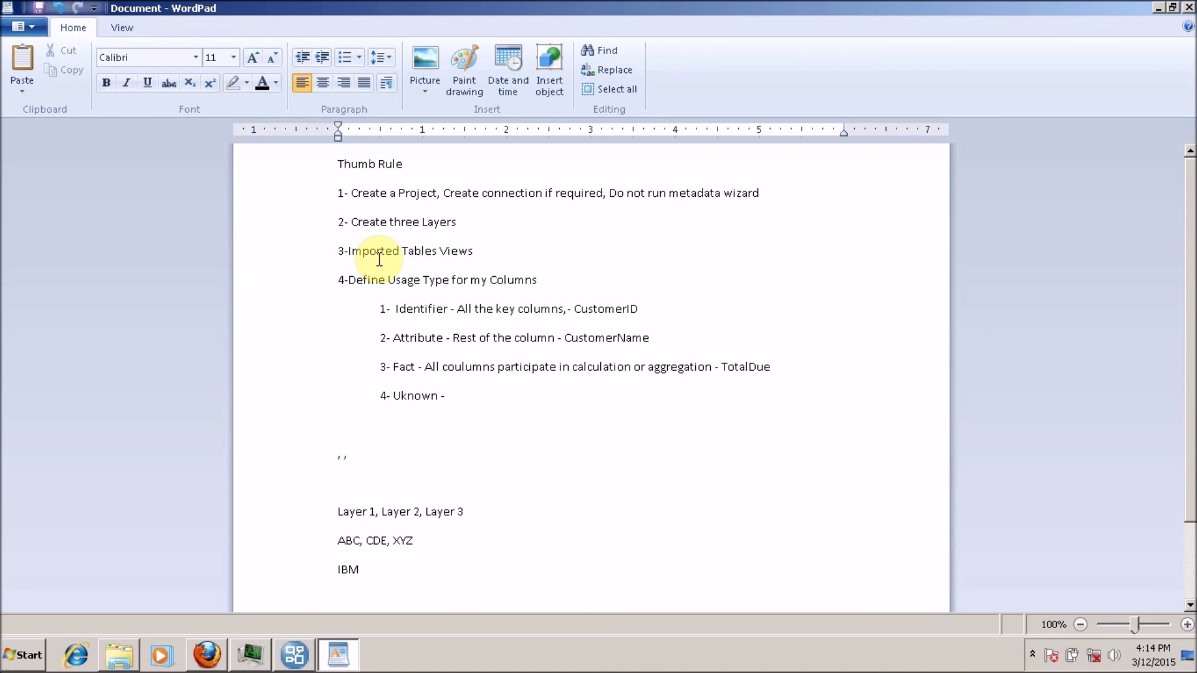
key(ctrl+shift+Left)
Switch to Framework Manager and examine the properties of order_header's order_number query item in an enlarged properties area.
key(alt+Tab)
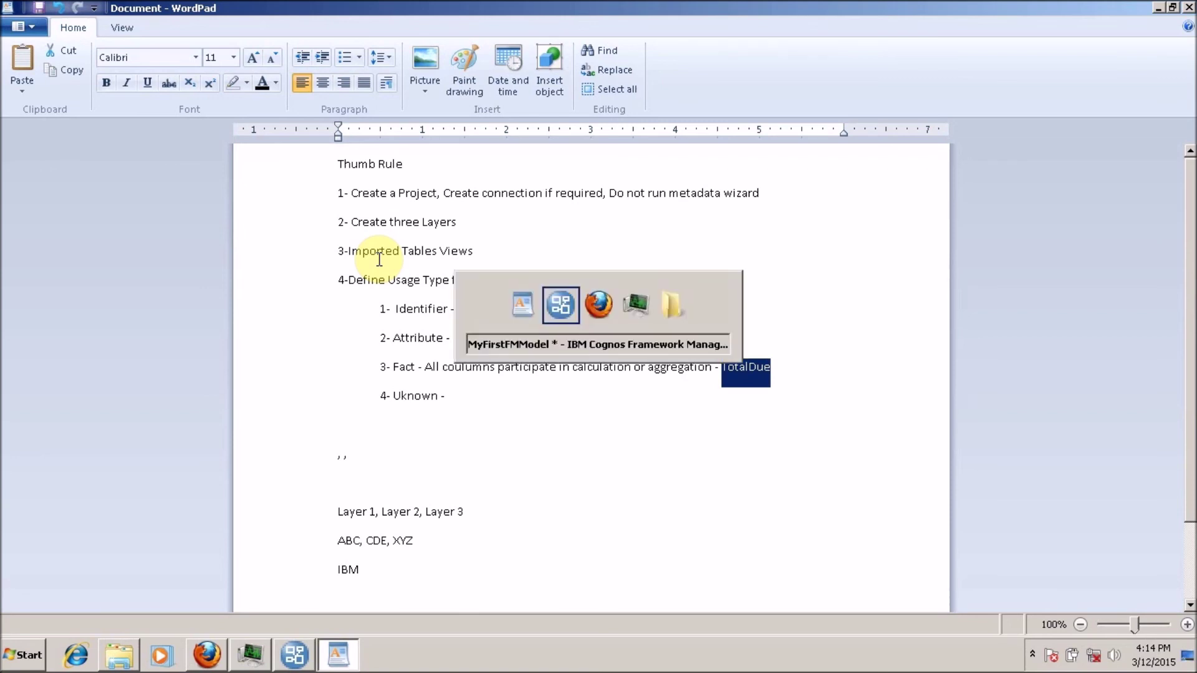
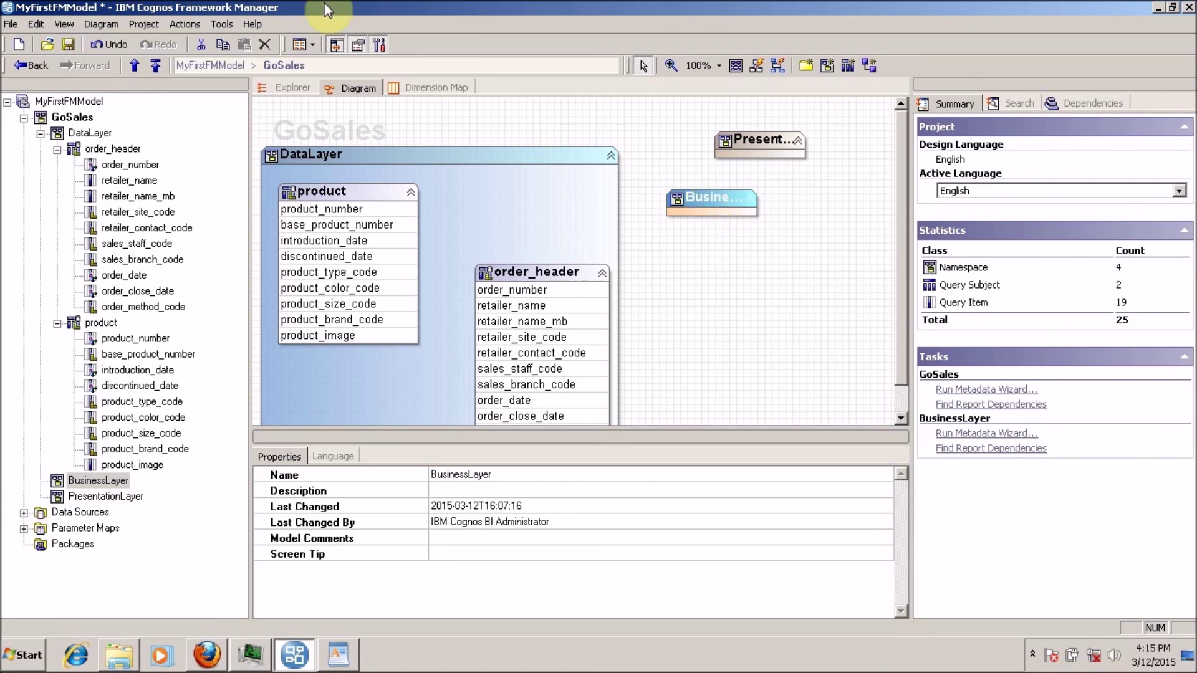
click(129, 181)
click(122, 153)
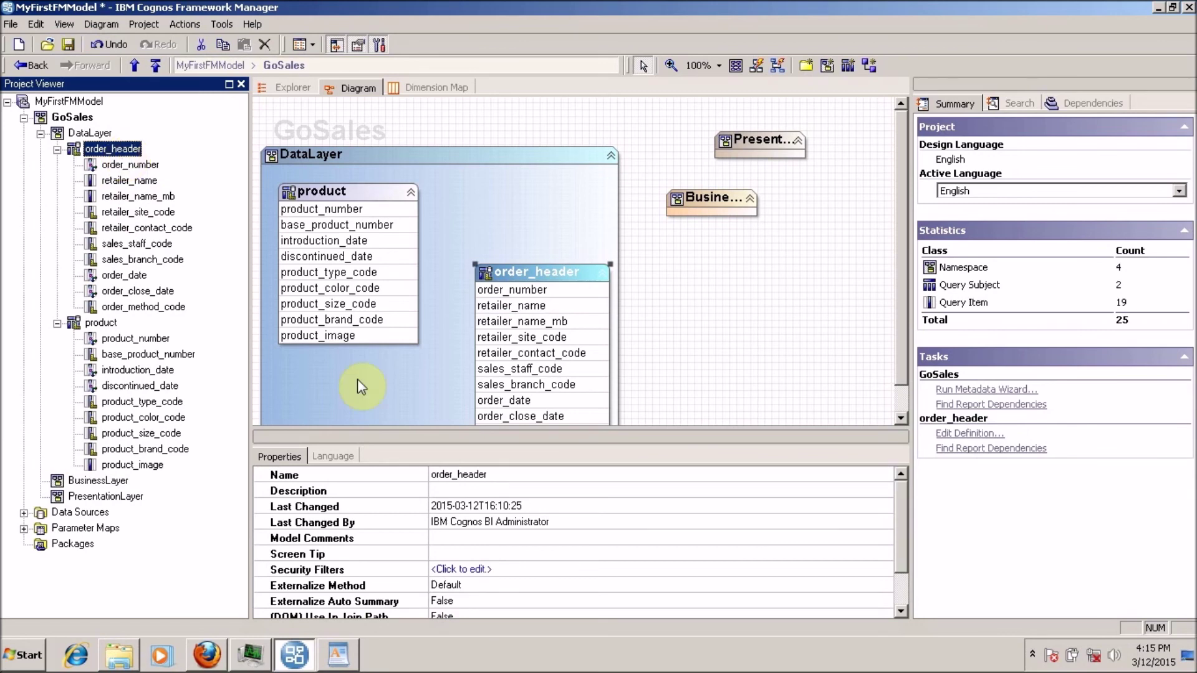
click(57, 150)
click(57, 149)
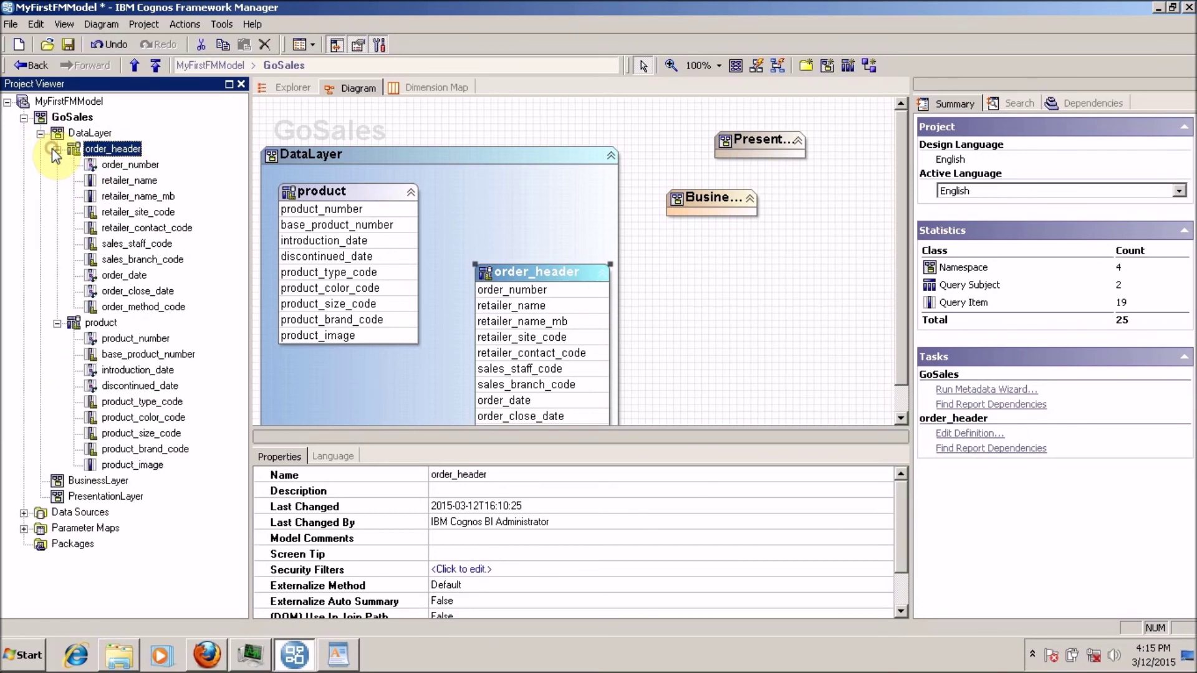
click(130, 164)
drag(667, 432, 652, 232)
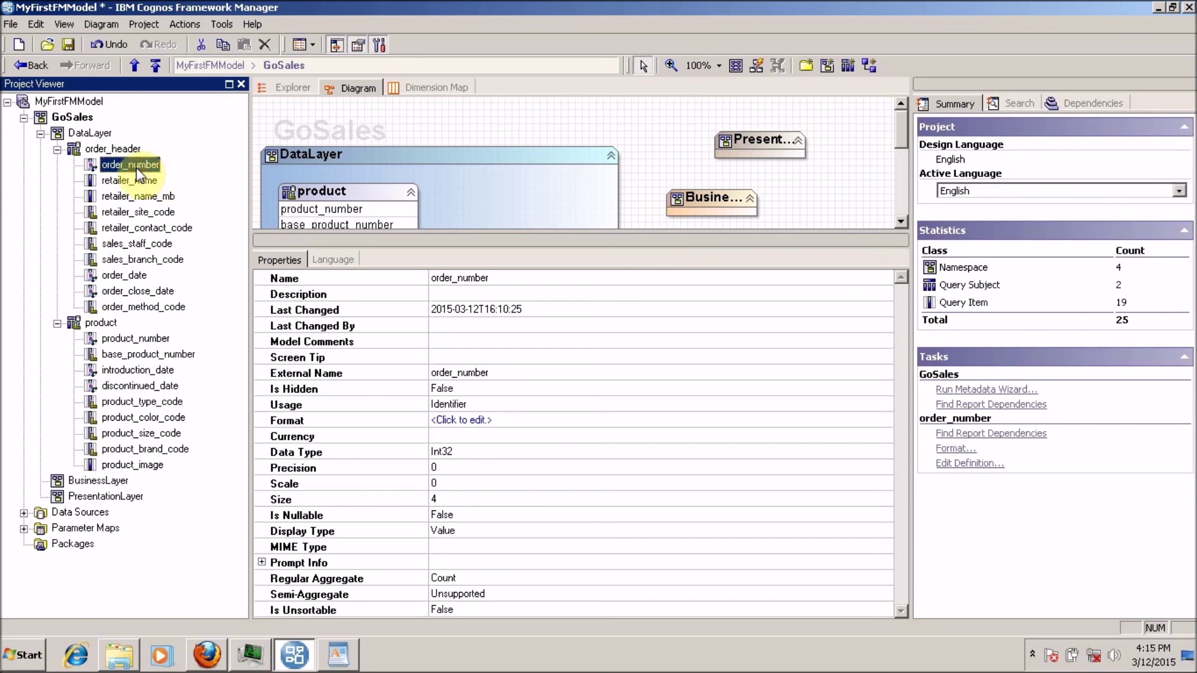
Examine the Usage property of order_number, retailer_name and retailer_name_mb in order_header.
key(F2)
click(94, 165)
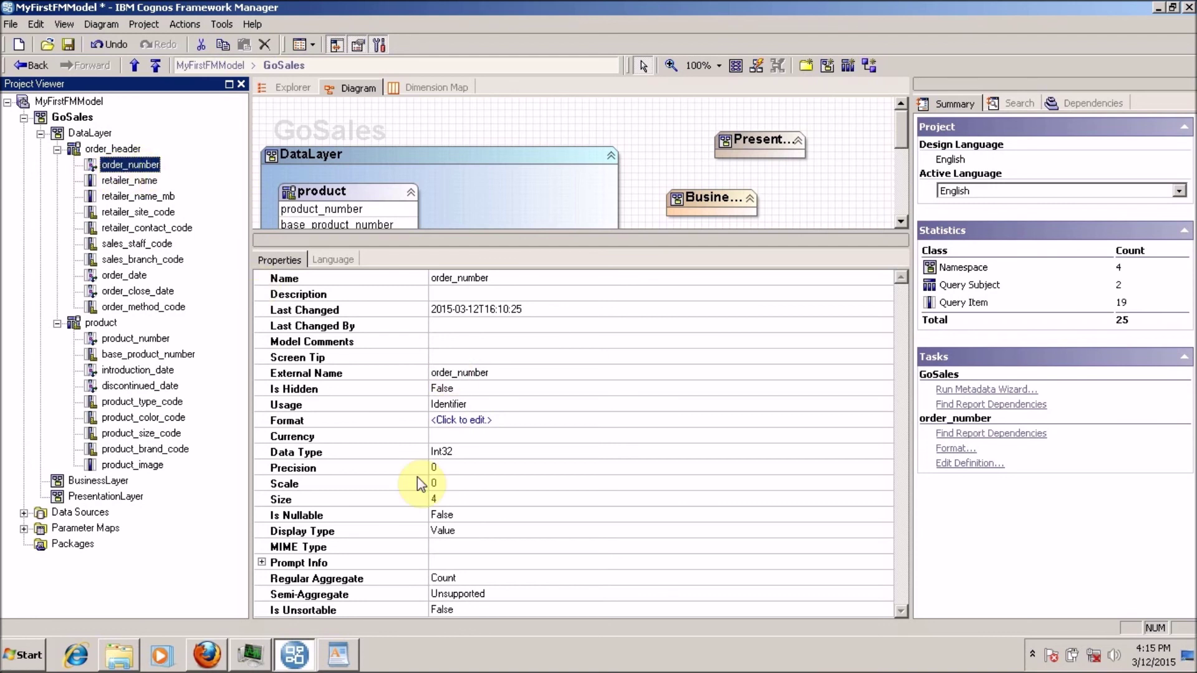
click(361, 405)
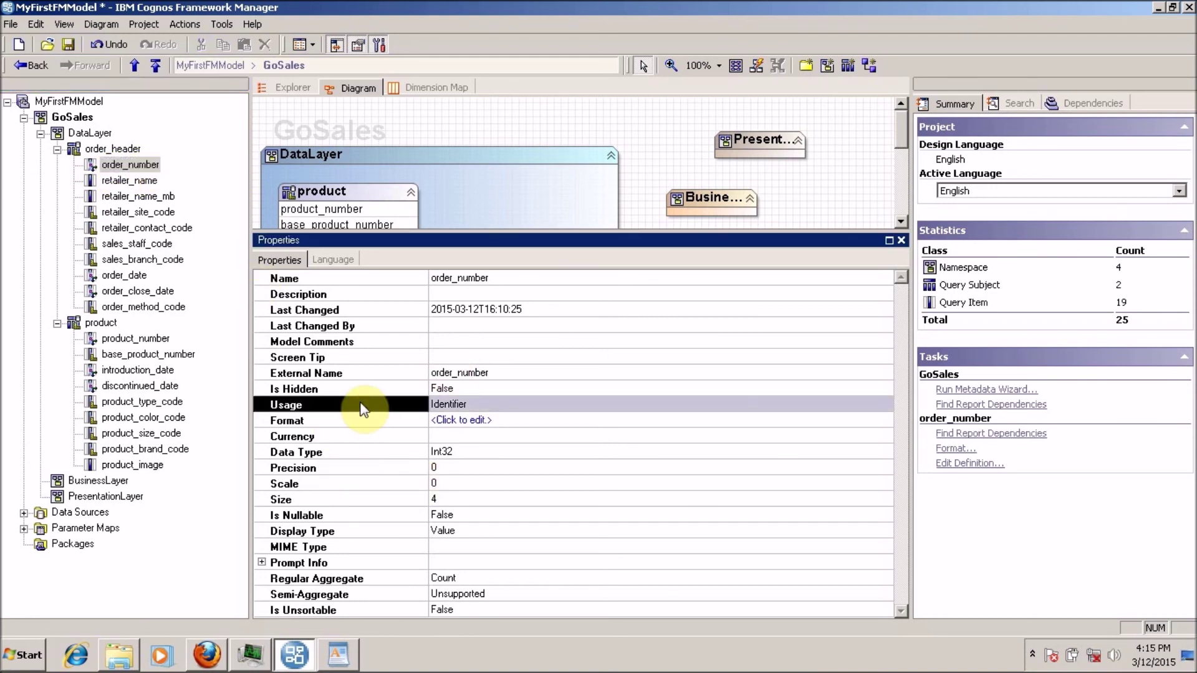
click(536, 409)
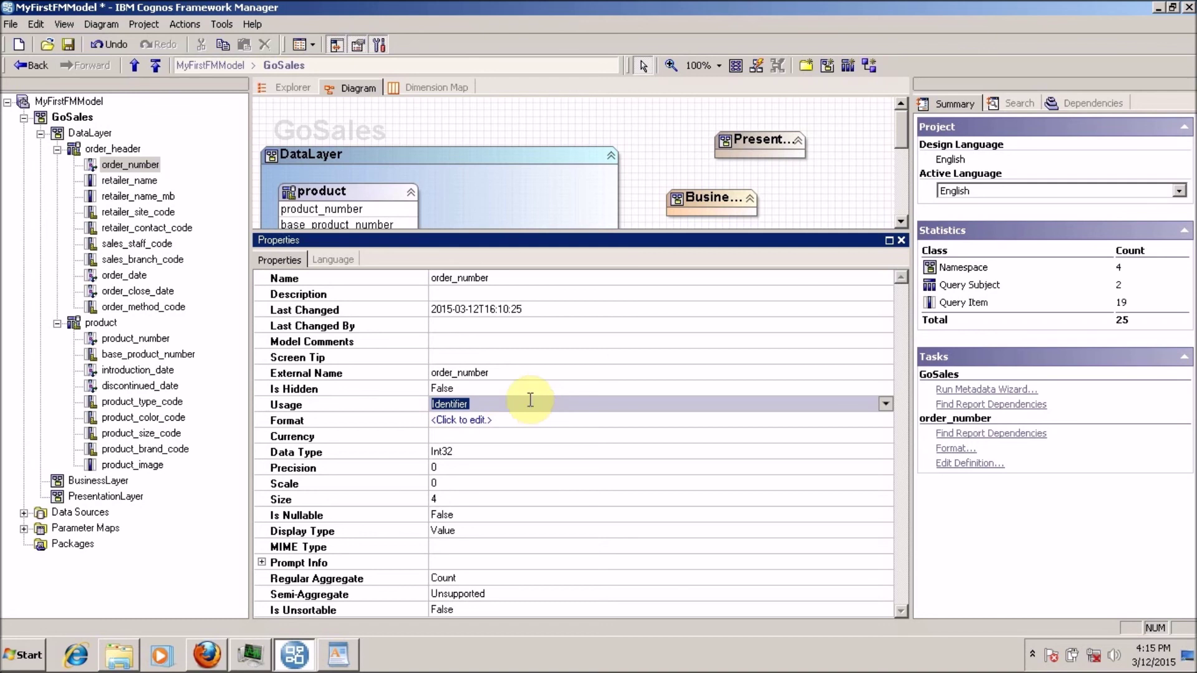
click(153, 182)
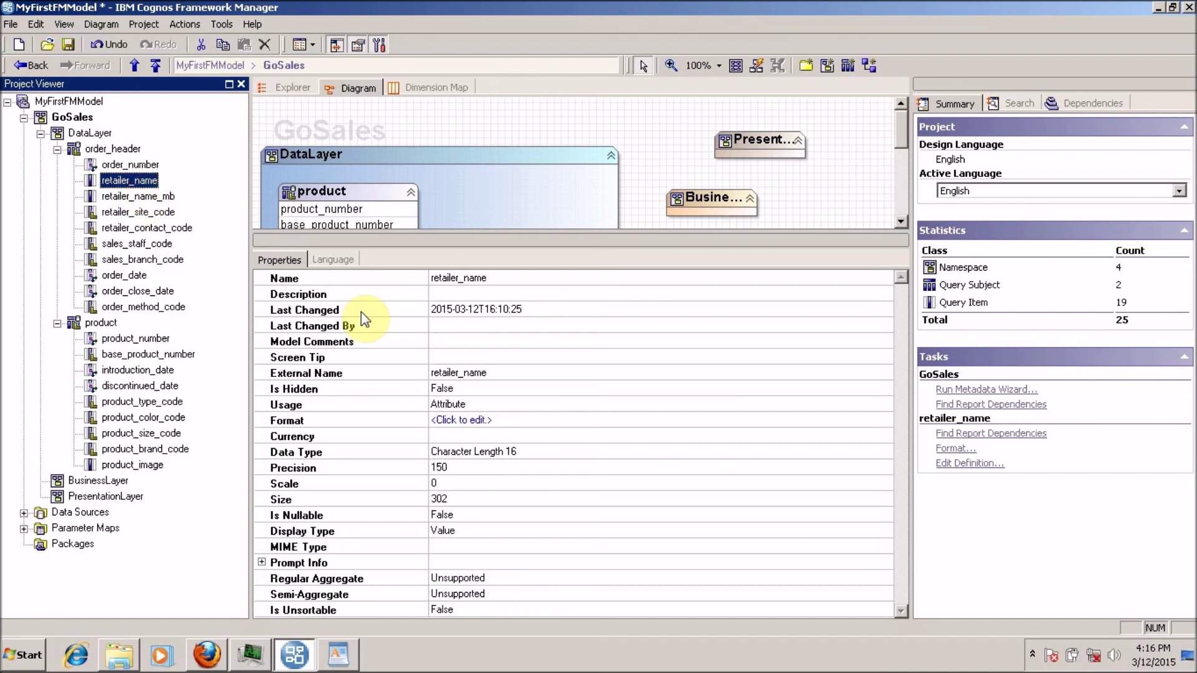
click(144, 202)
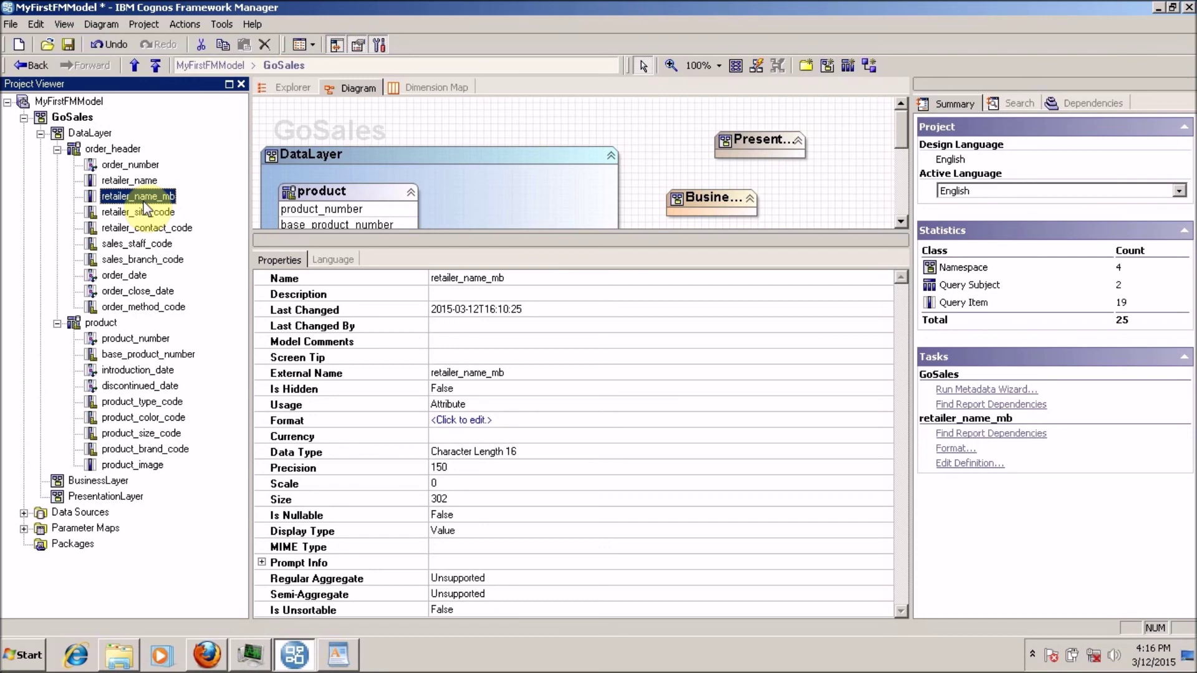
Try to retrieve a test sample of the order_header query subject.
click(111, 150)
right_click(112, 150)
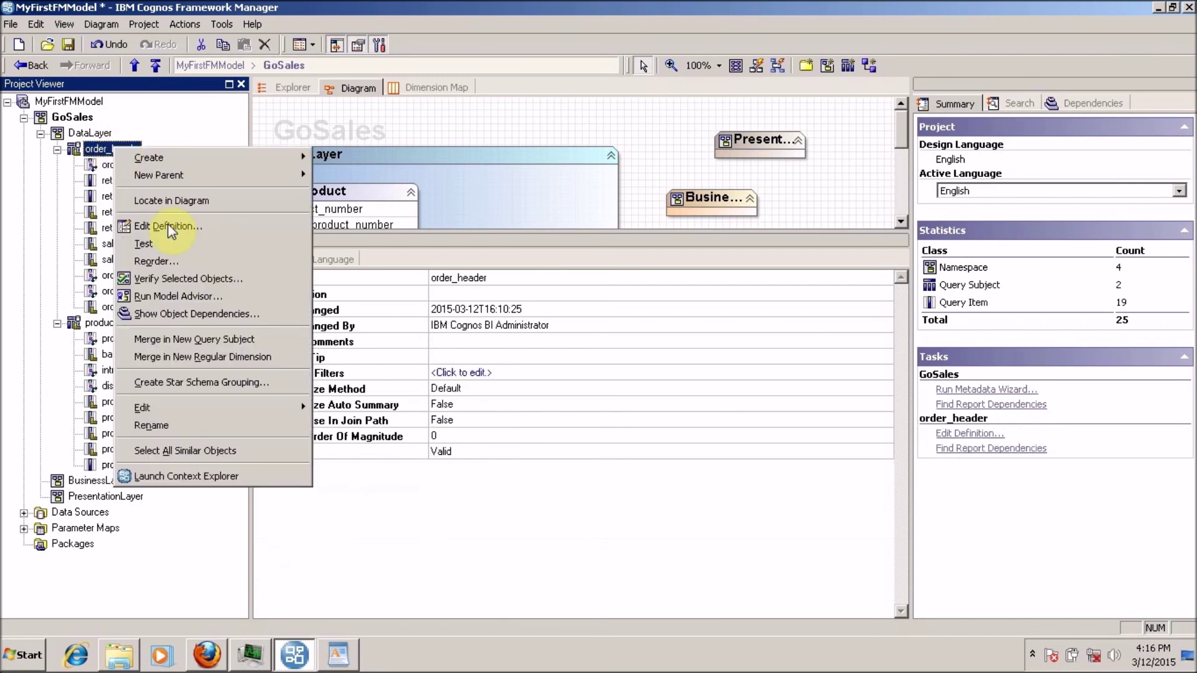
click(192, 243)
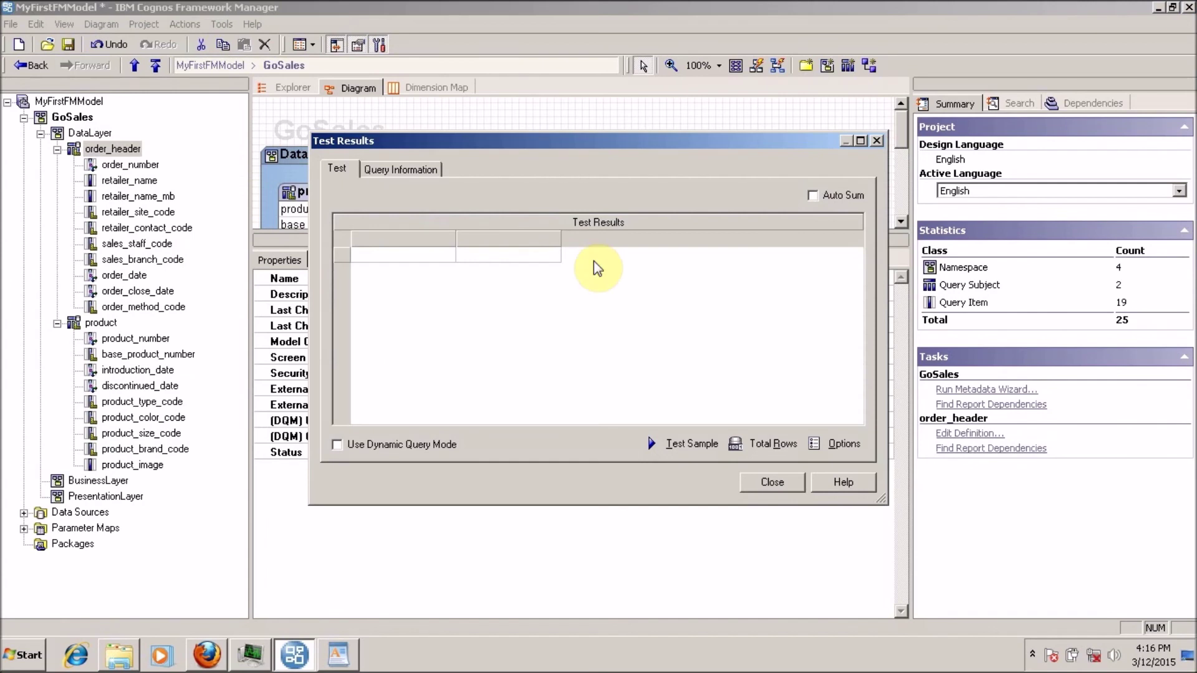
click(689, 447)
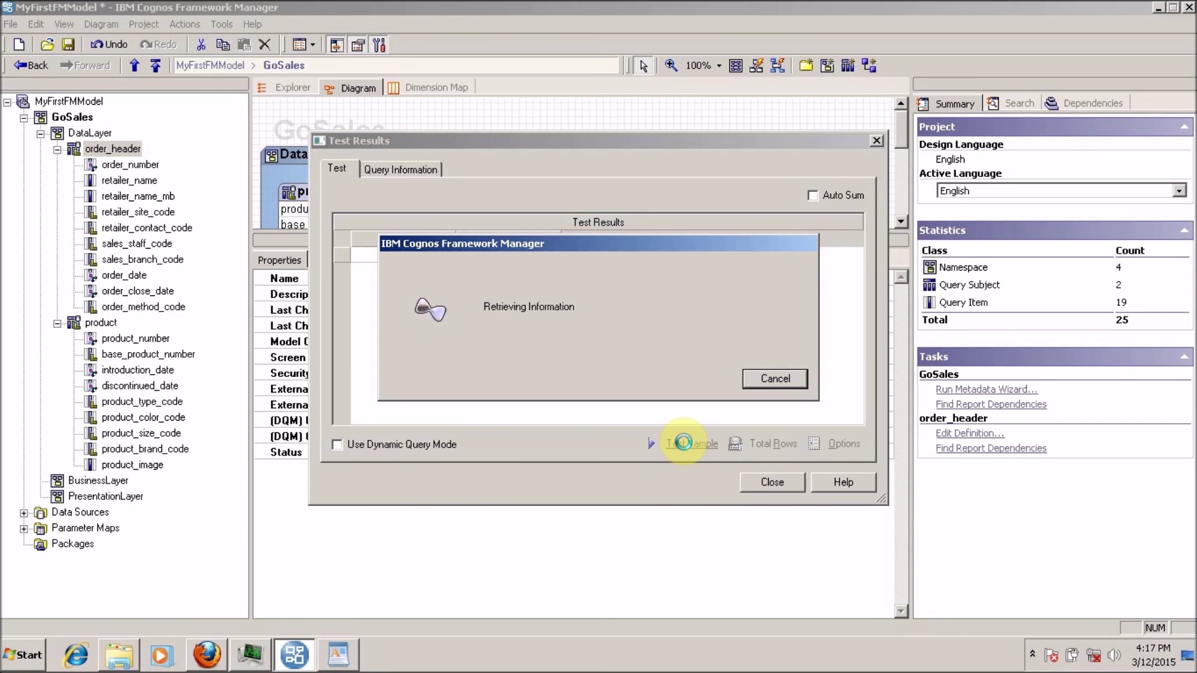
click(792, 377)
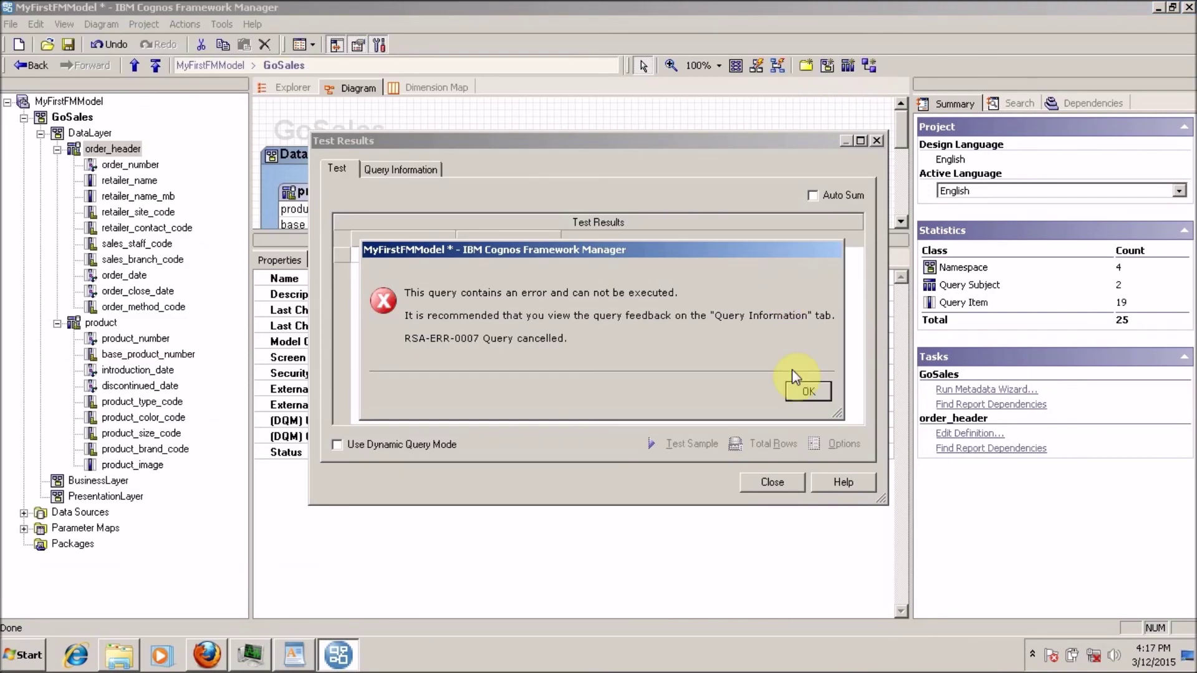
click(798, 394)
click(772, 485)
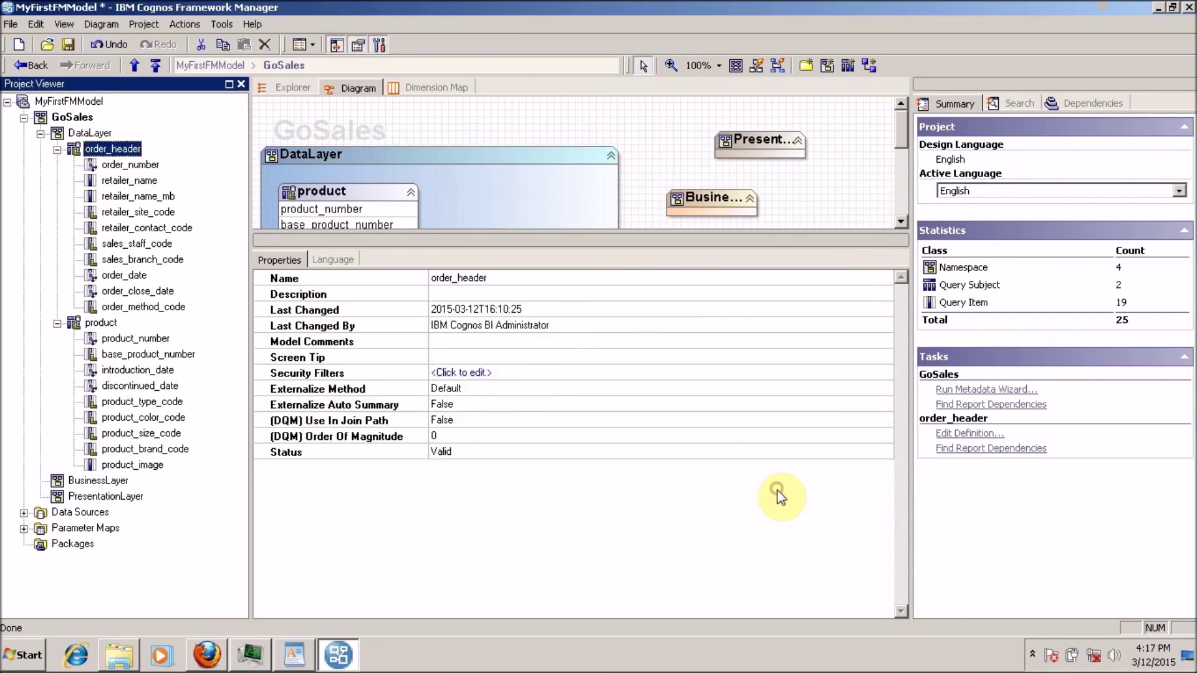
Set the Usage of order_header's retailer_site_code query item to Identifier.
click(151, 183)
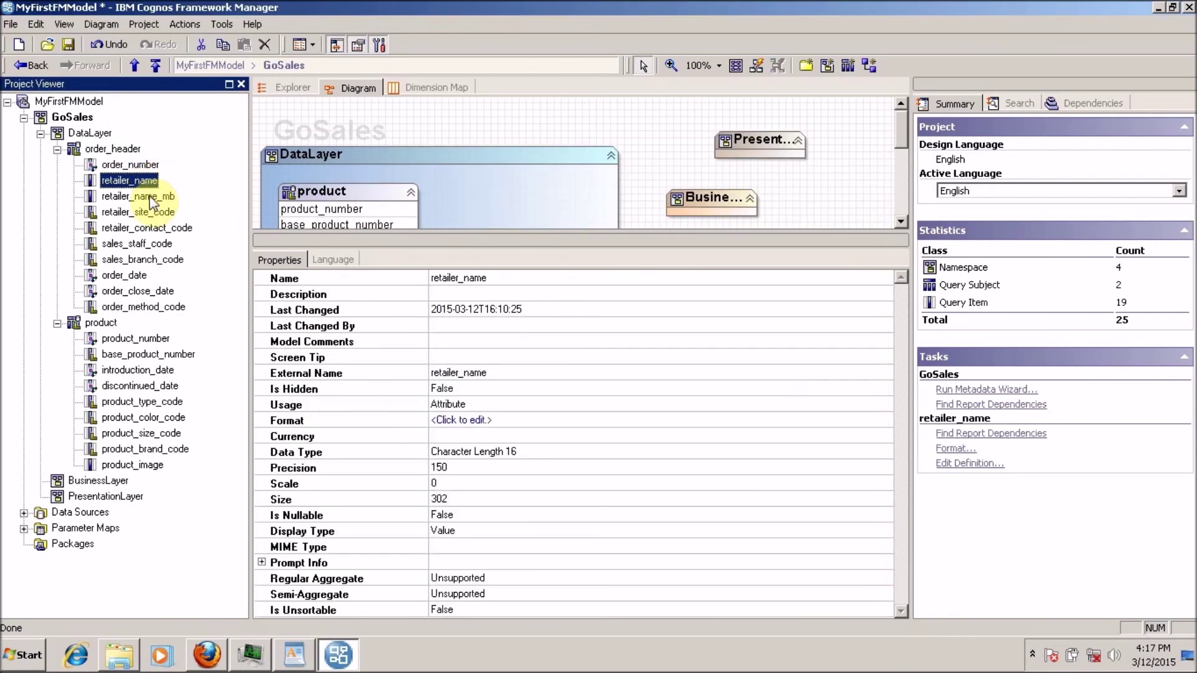
click(151, 197)
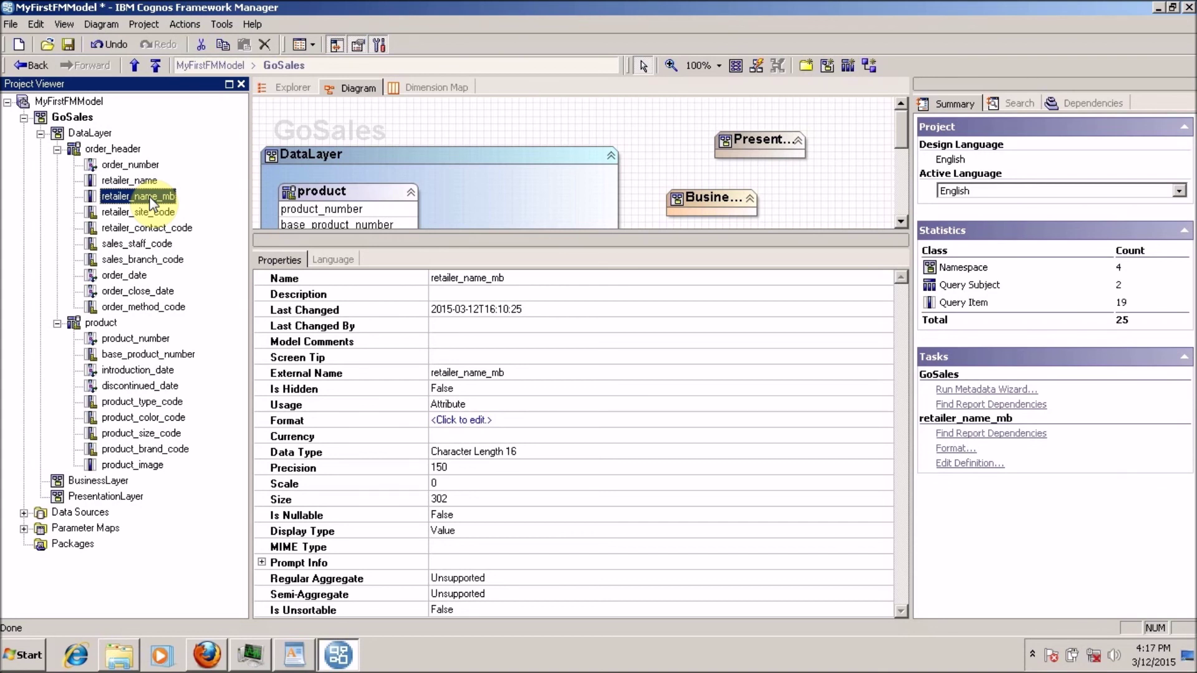
click(152, 215)
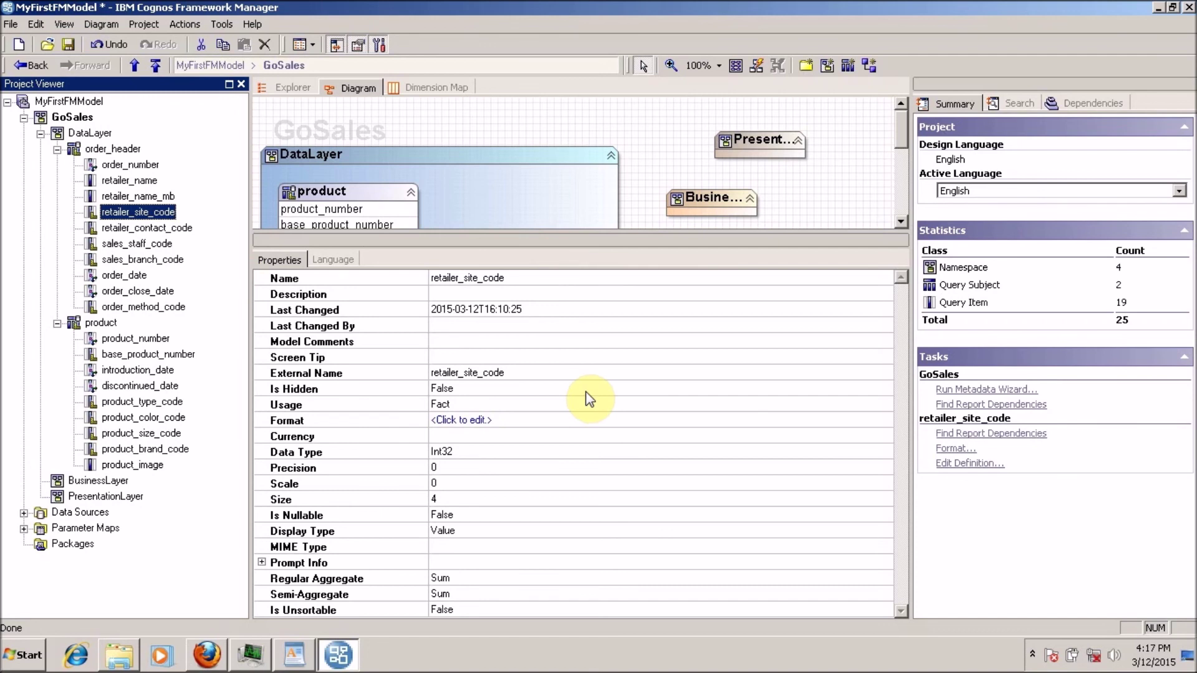
click(654, 386)
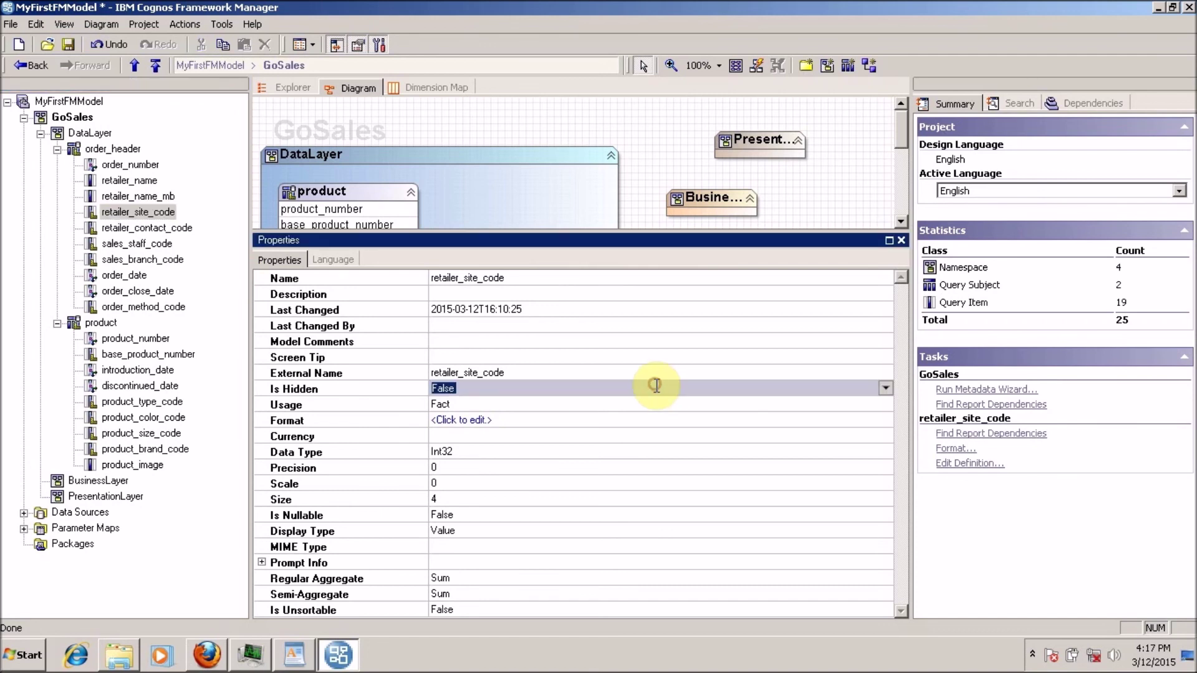
click(653, 373)
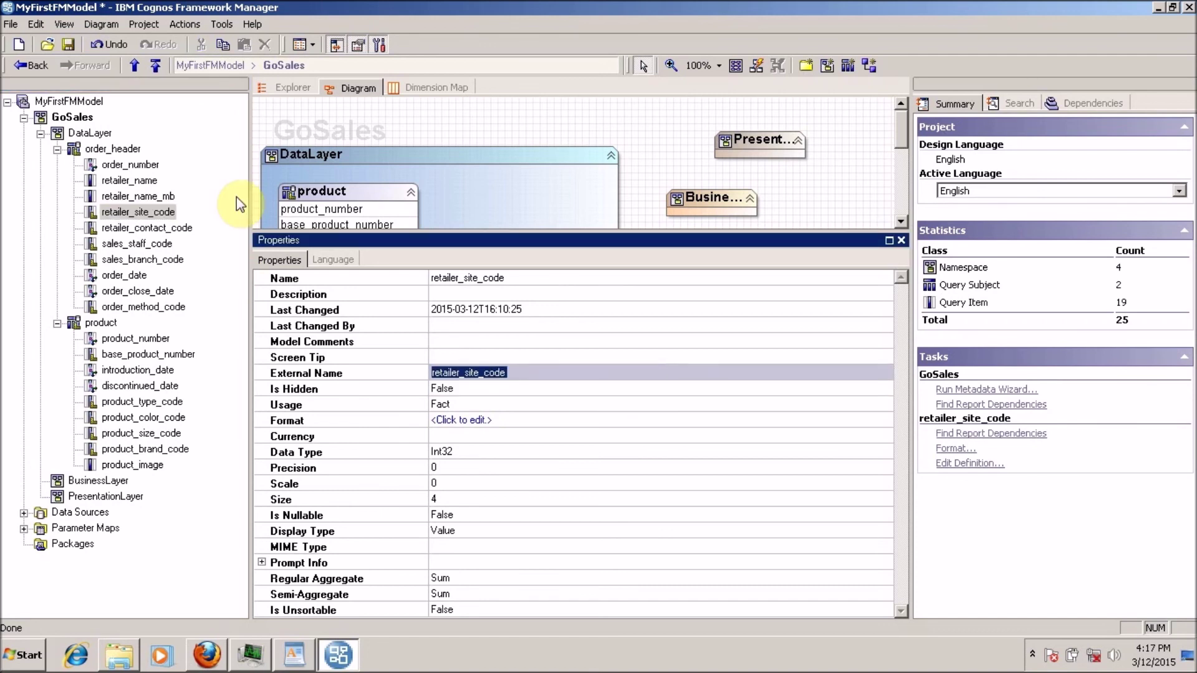
click(161, 215)
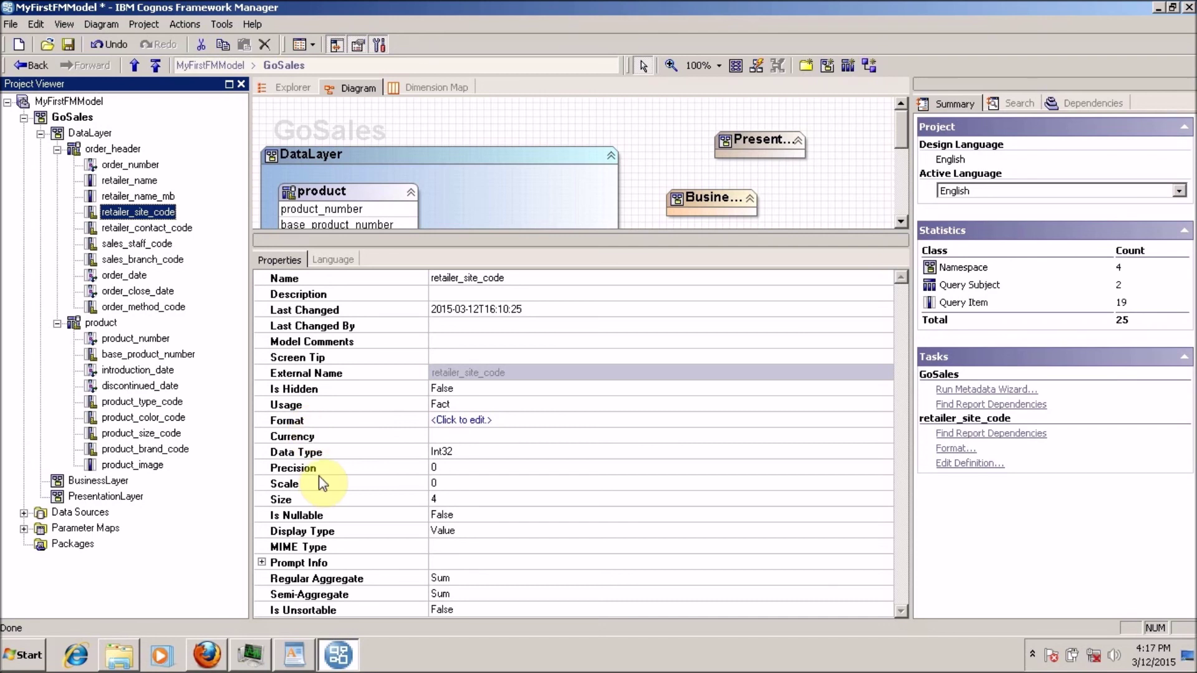
click(533, 401)
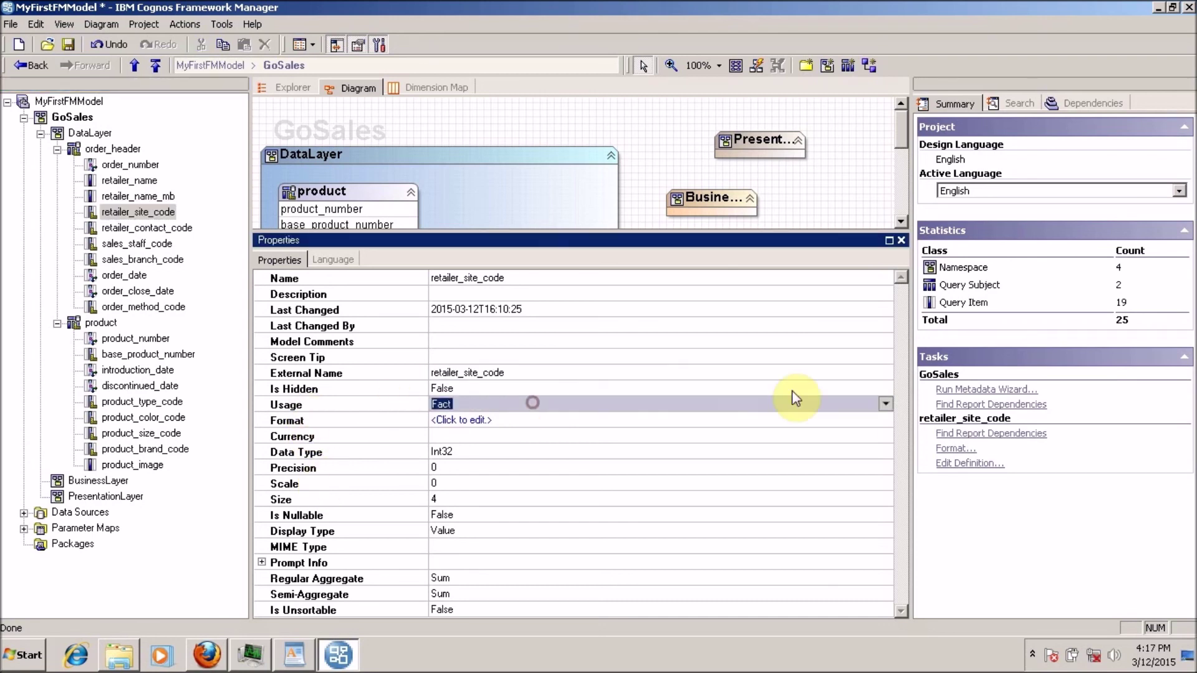
click(885, 404)
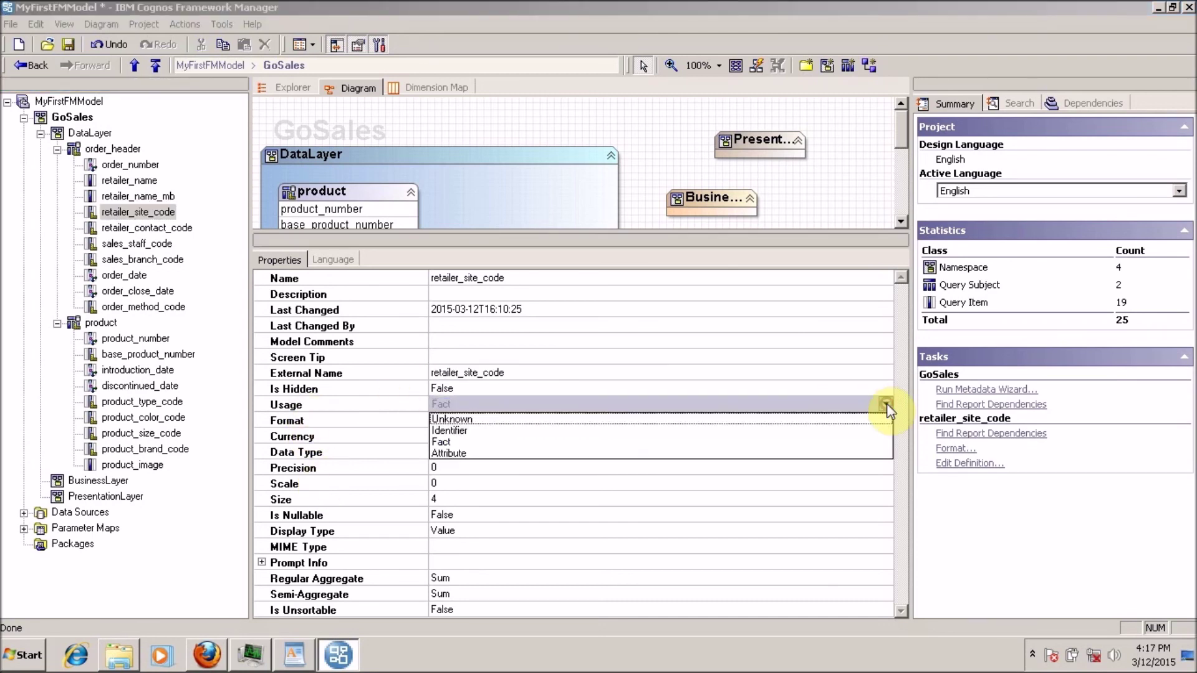
click(830, 431)
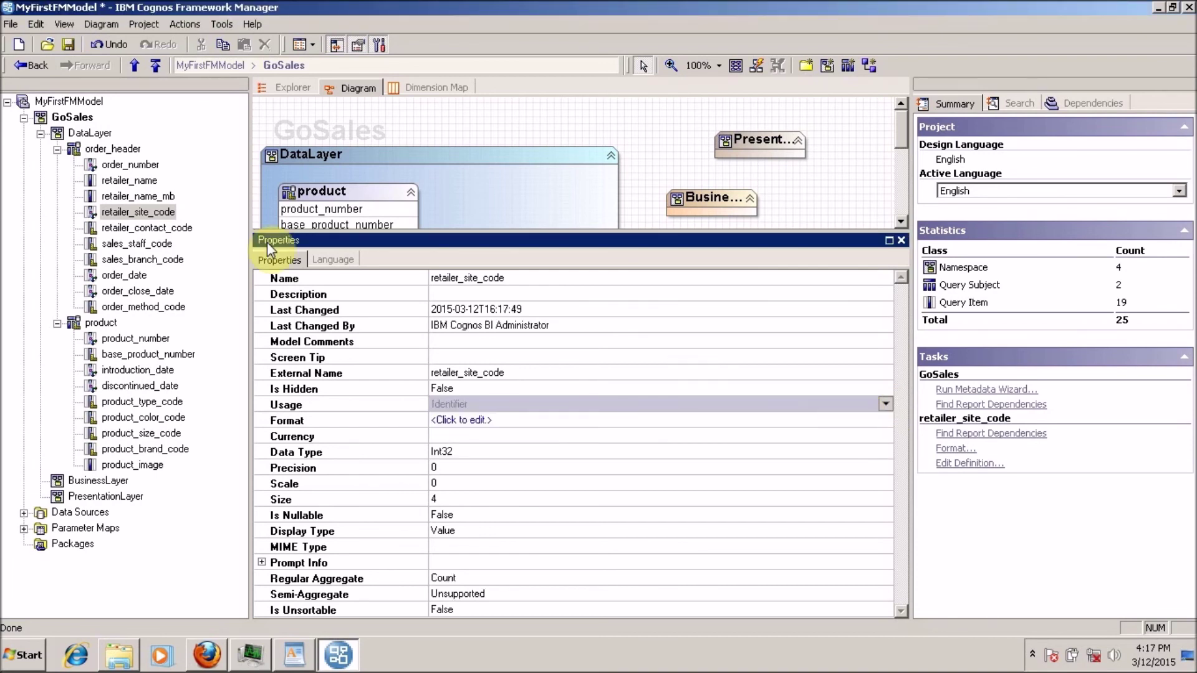
Examine the properties of retailer_contact_code, sales_staff_code and sales_branch_code together, and review retailer_site_code on its own.
click(167, 228)
shift+click(170, 245)
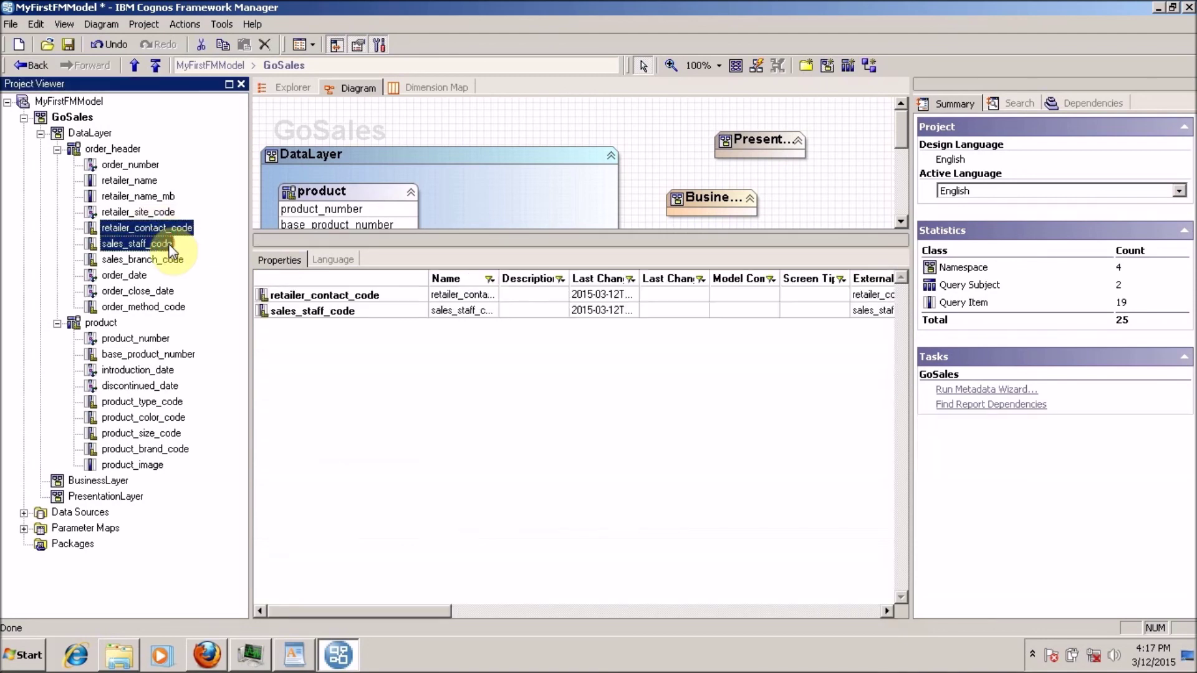
click(161, 228)
shift+click(161, 244)
shift+click(160, 259)
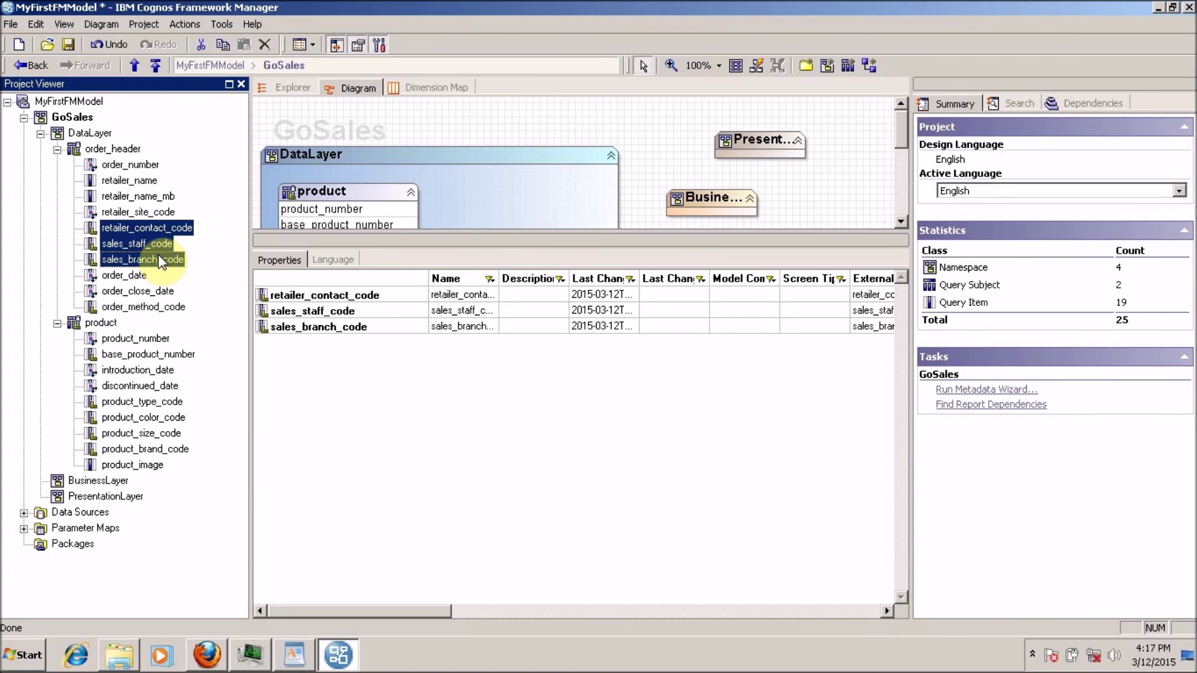
click(149, 229)
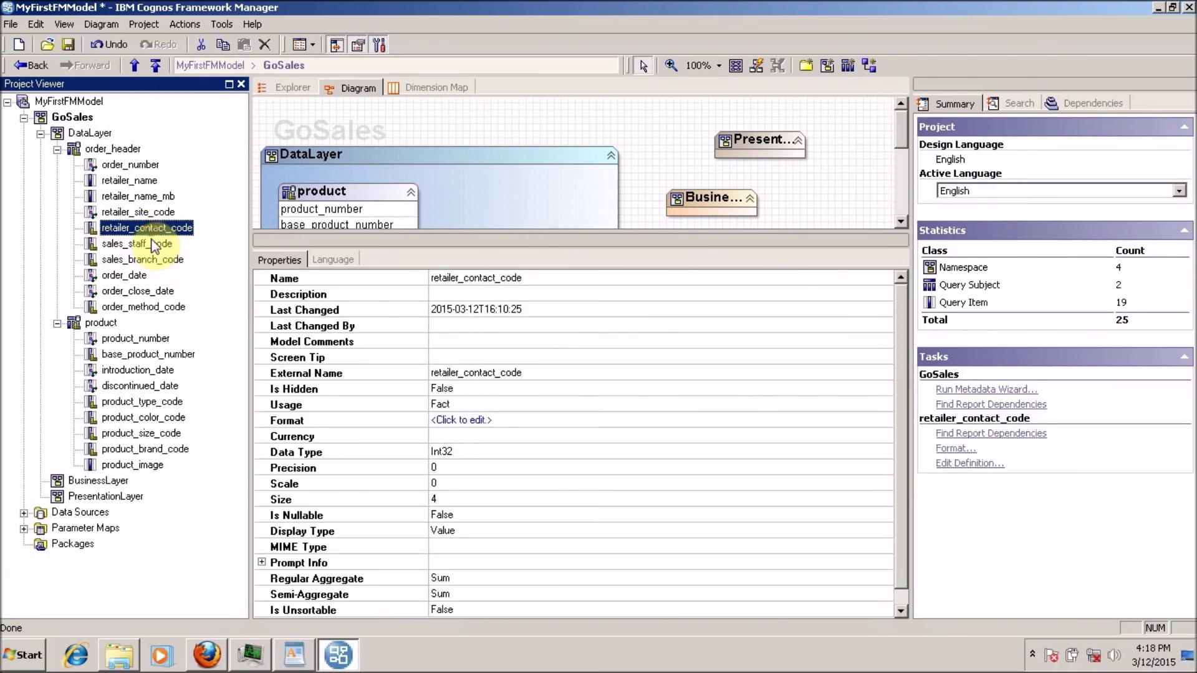
shift+click(156, 245)
shift+click(152, 259)
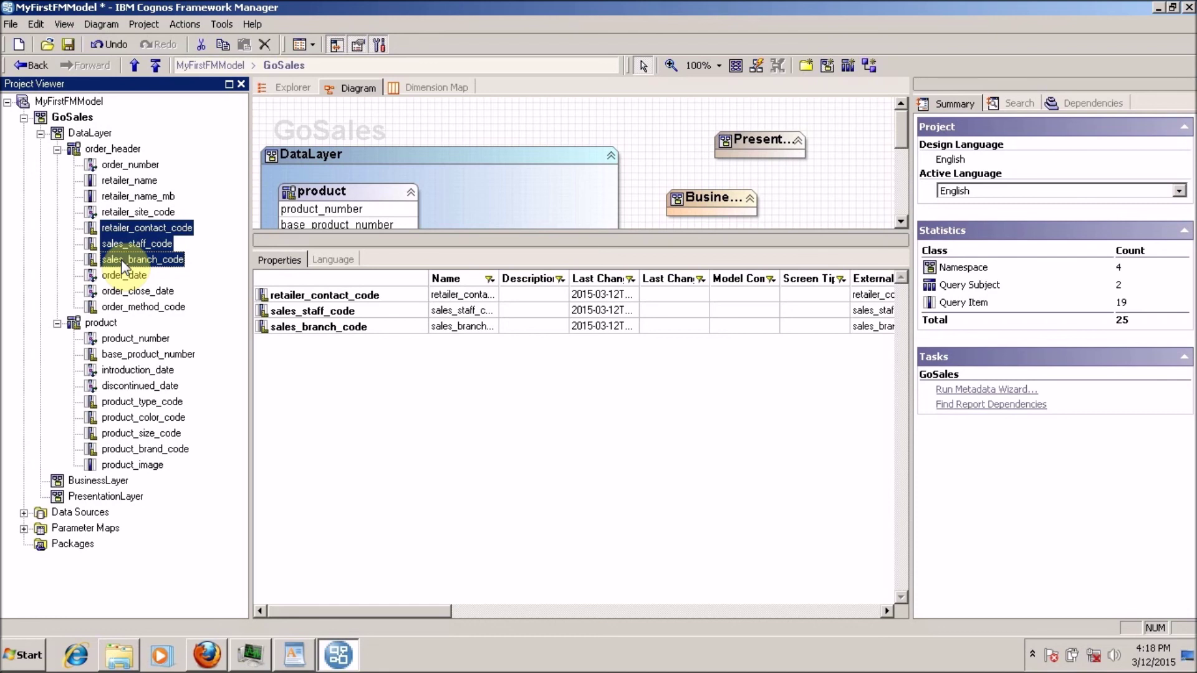
click(132, 213)
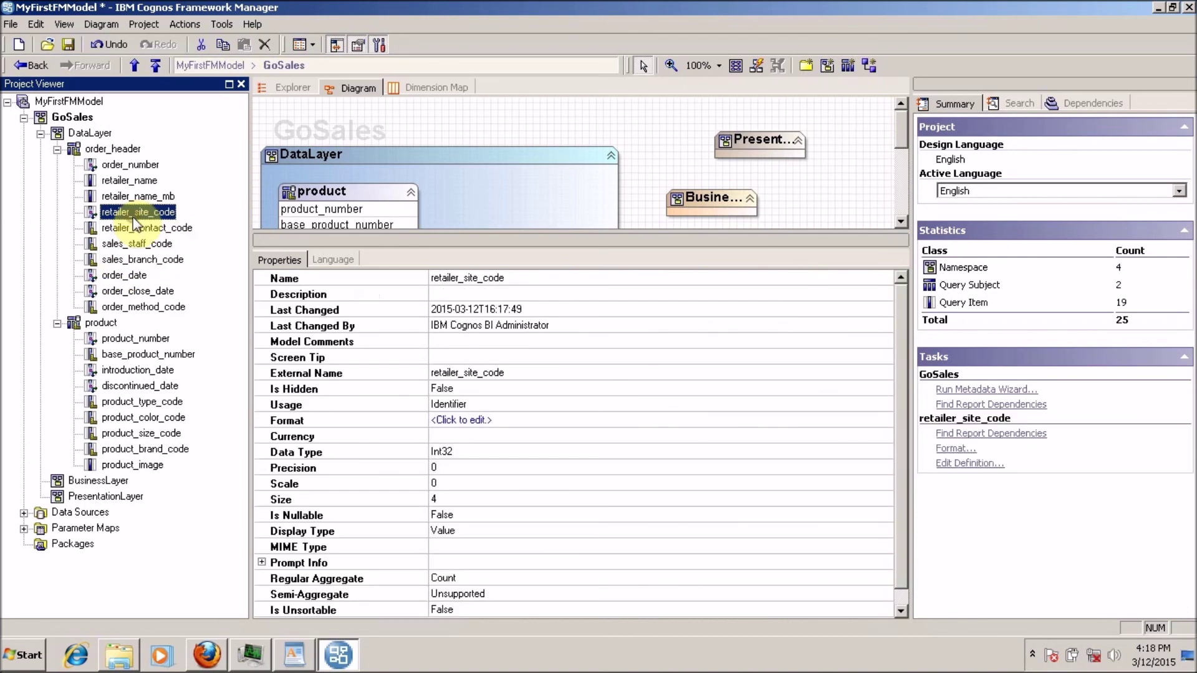
click(138, 228)
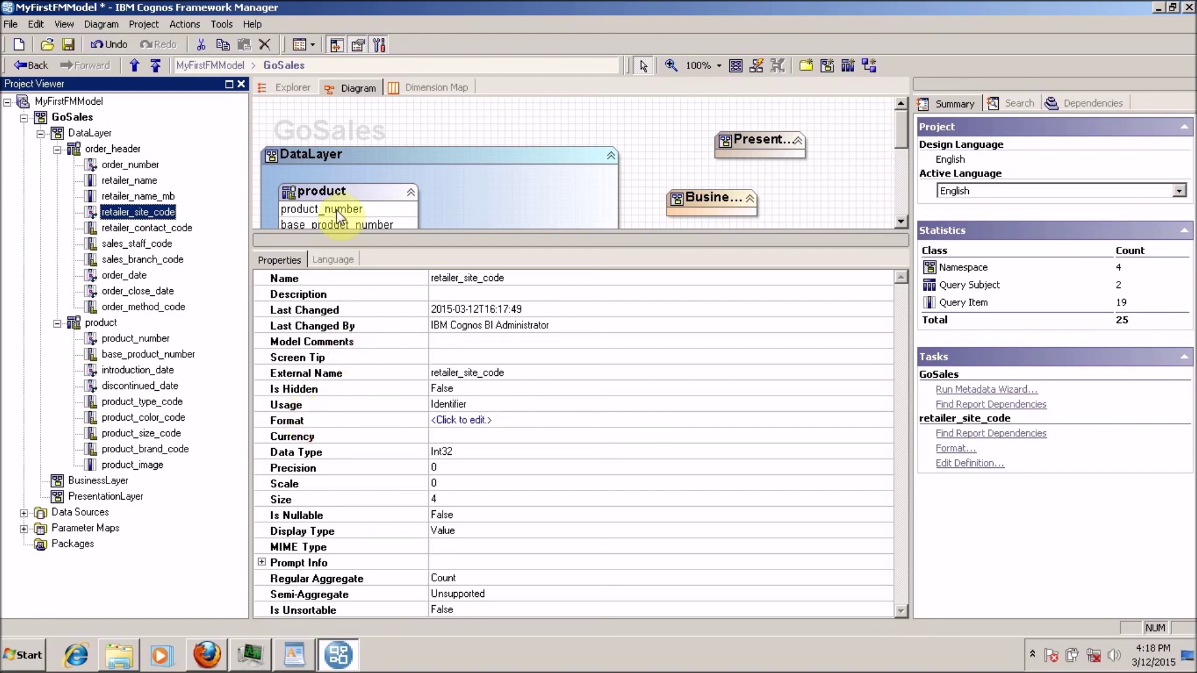
Examine the Usage settings of all order_header query items together, including the usage options offered for order_number.
click(130, 165)
shift+click(133, 310)
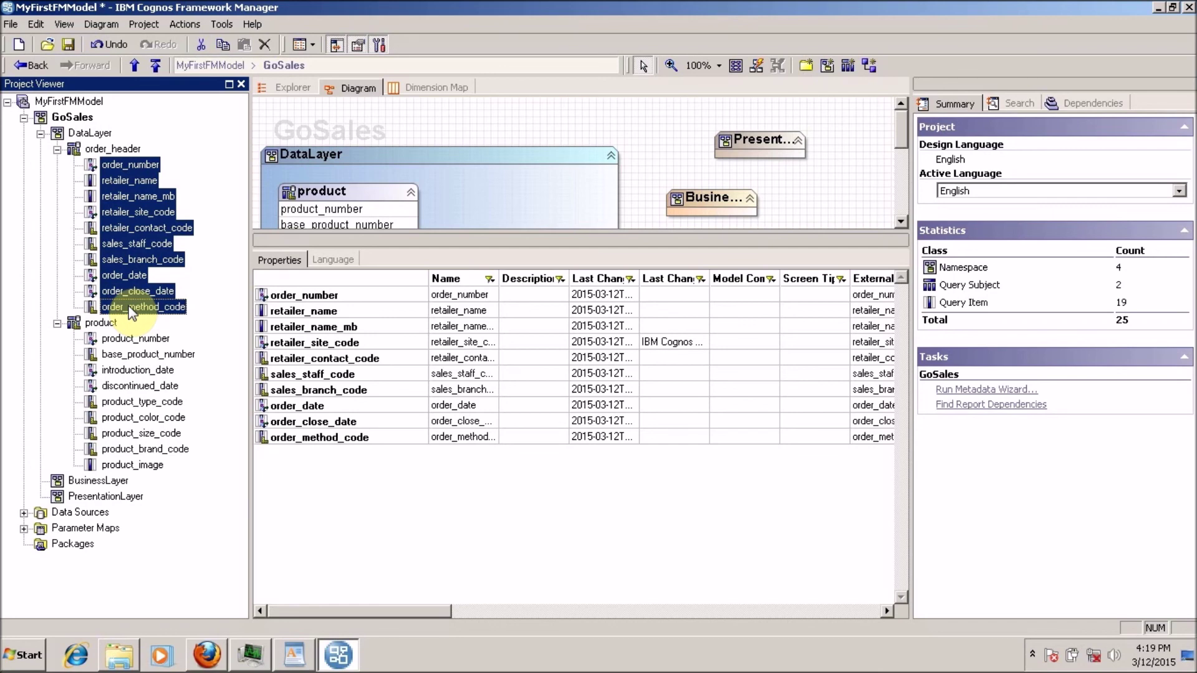
drag(349, 608, 538, 584)
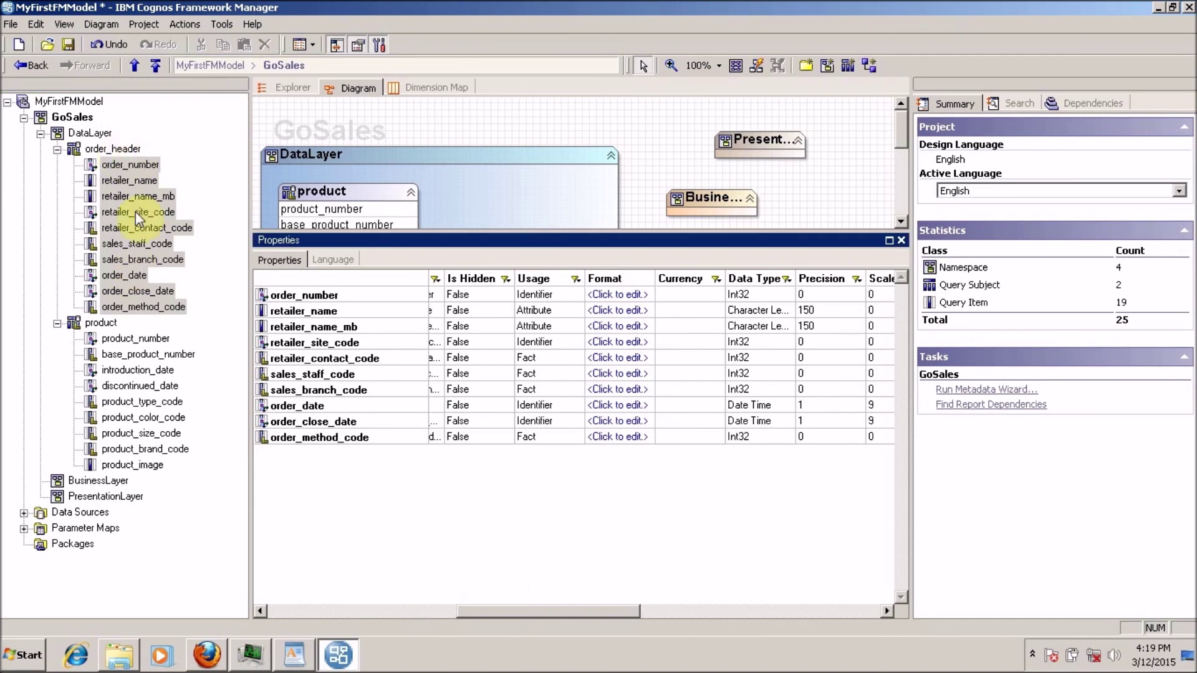
click(575, 295)
click(576, 294)
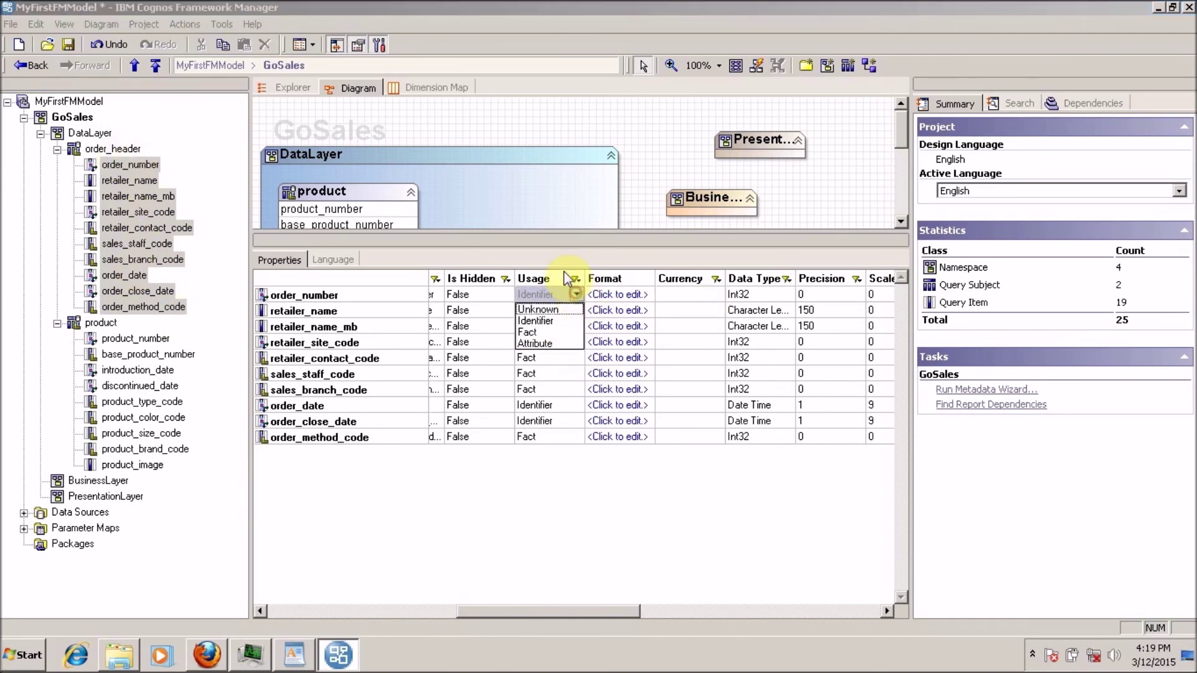
click(576, 296)
mouse_move(580, 305)
mouse_down()
mouse_move(569, 433)
mouse_move(569, 299)
mouse_up()
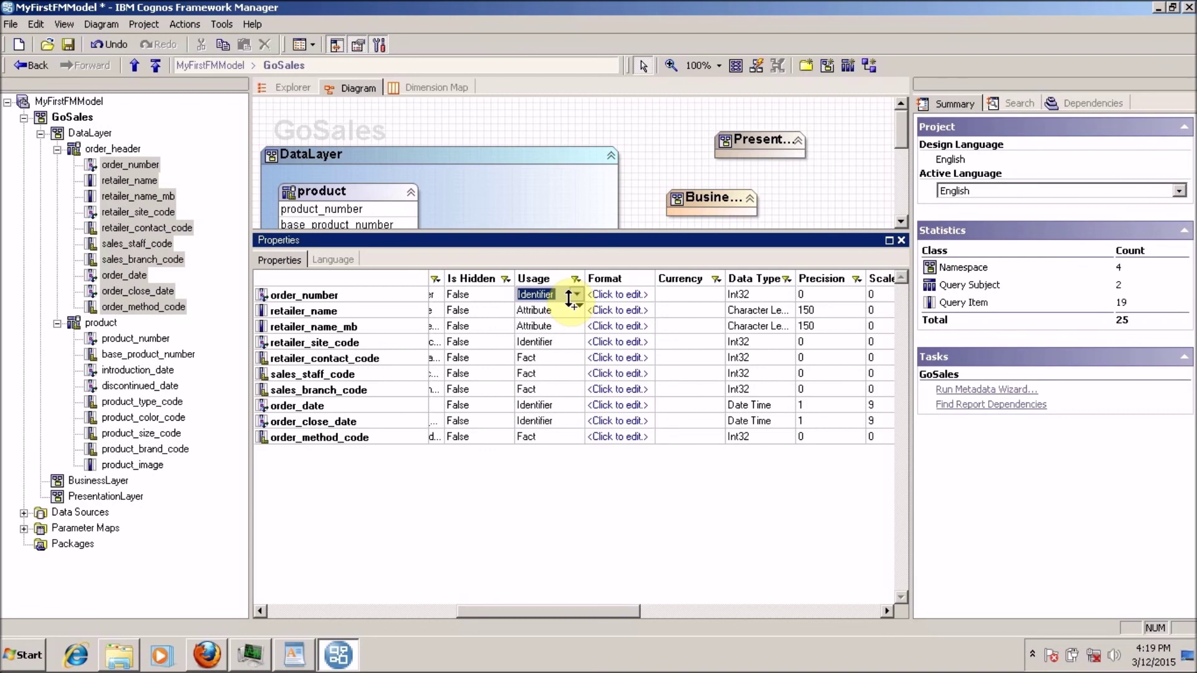
click(131, 203)
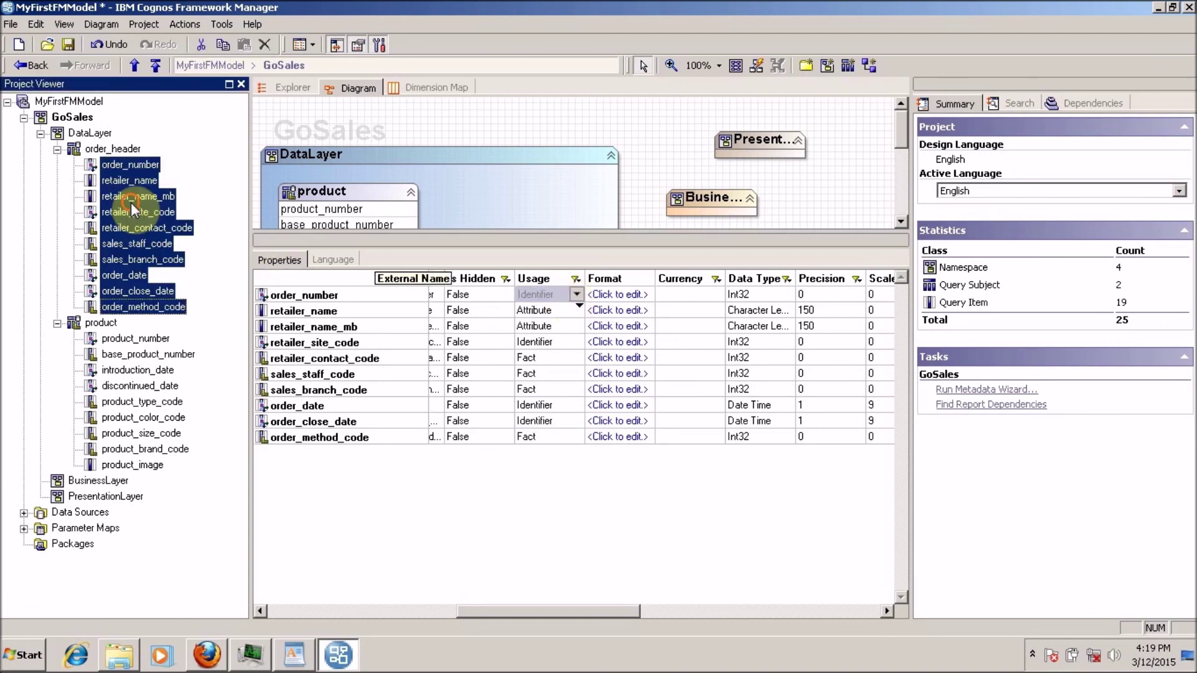
click(131, 201)
click(129, 165)
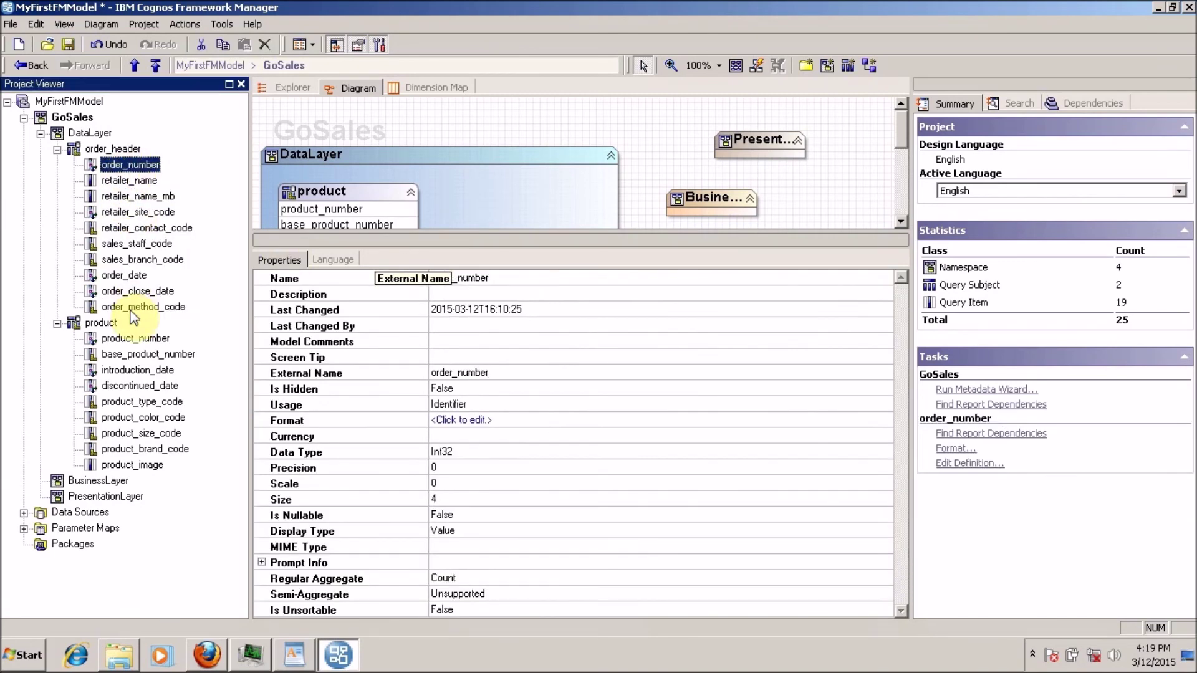
shift+click(134, 307)
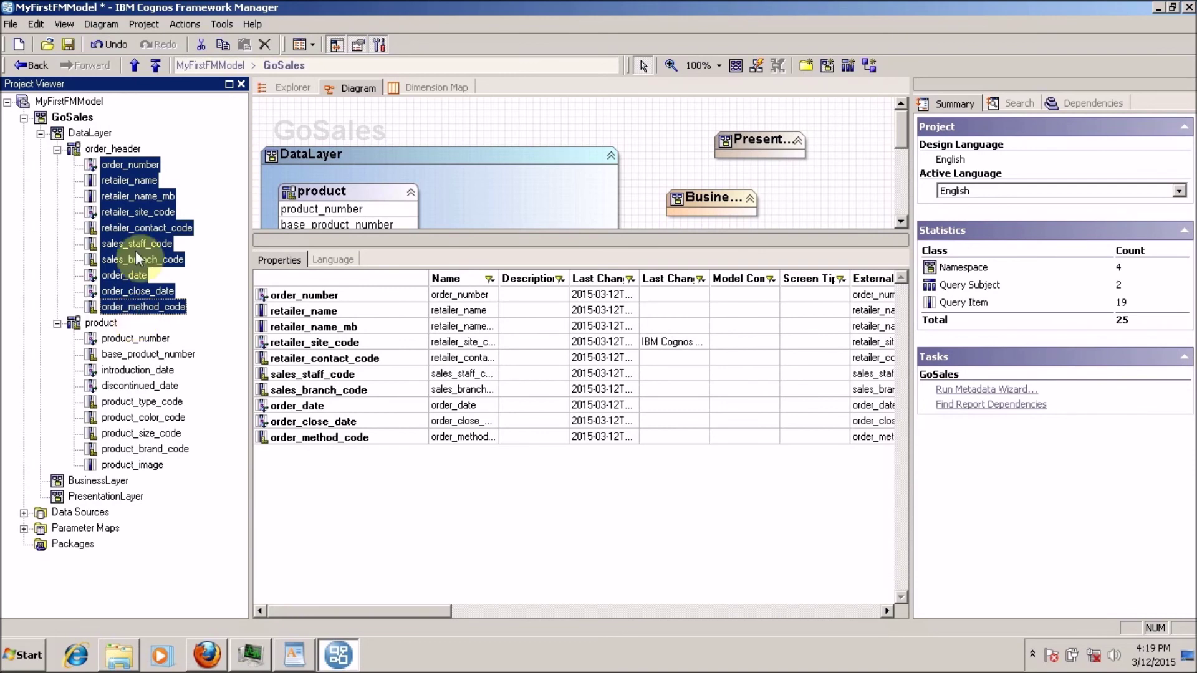
Set the Usage of order_header's retailer_contact_code, sales_staff_code, sales_branch_code and order_method_code query items to Identifier.
click(130, 229)
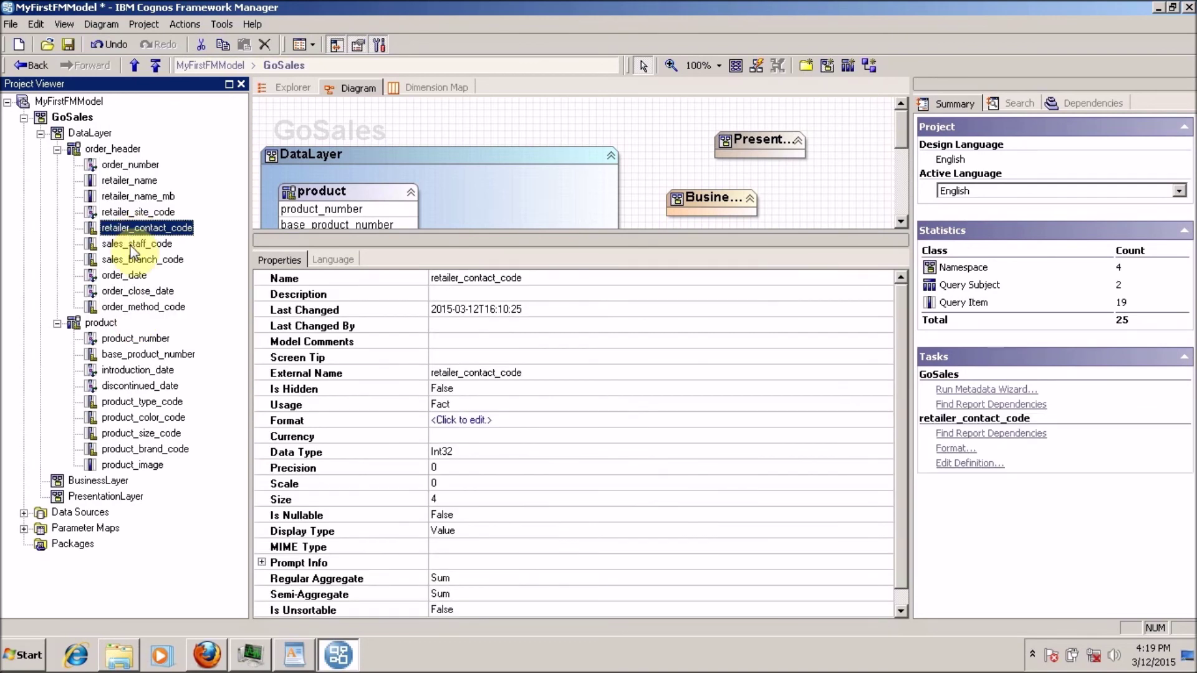
shift+click(130, 244)
shift+click(133, 260)
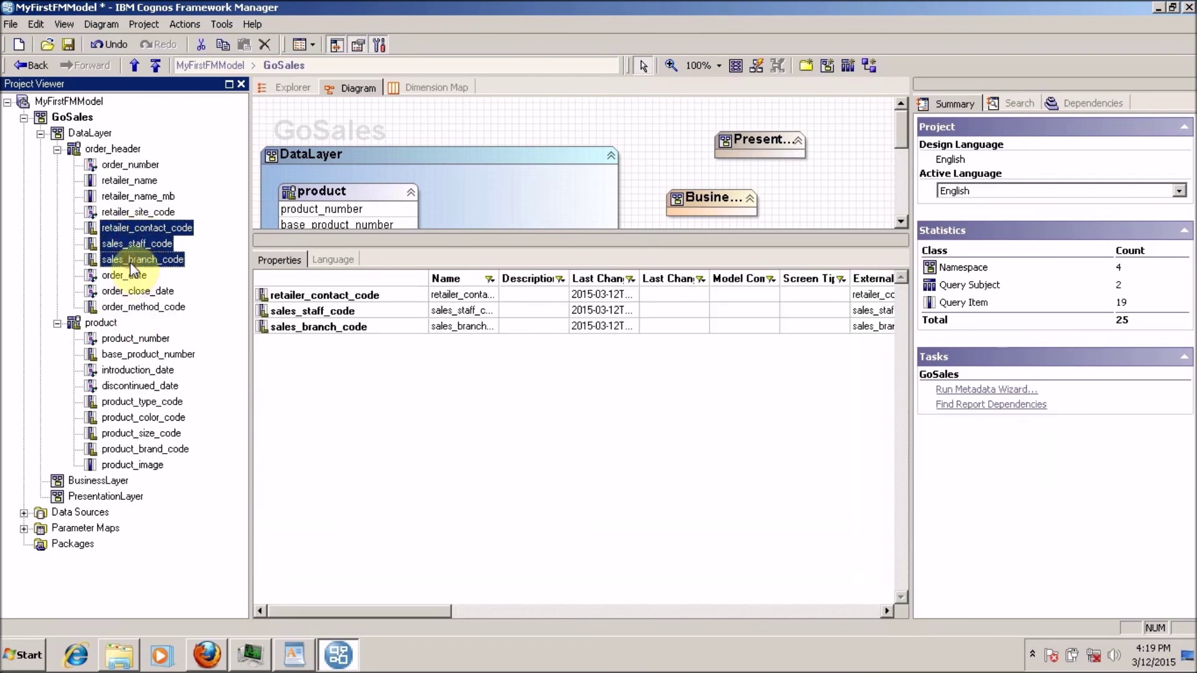
ctrl+click(136, 306)
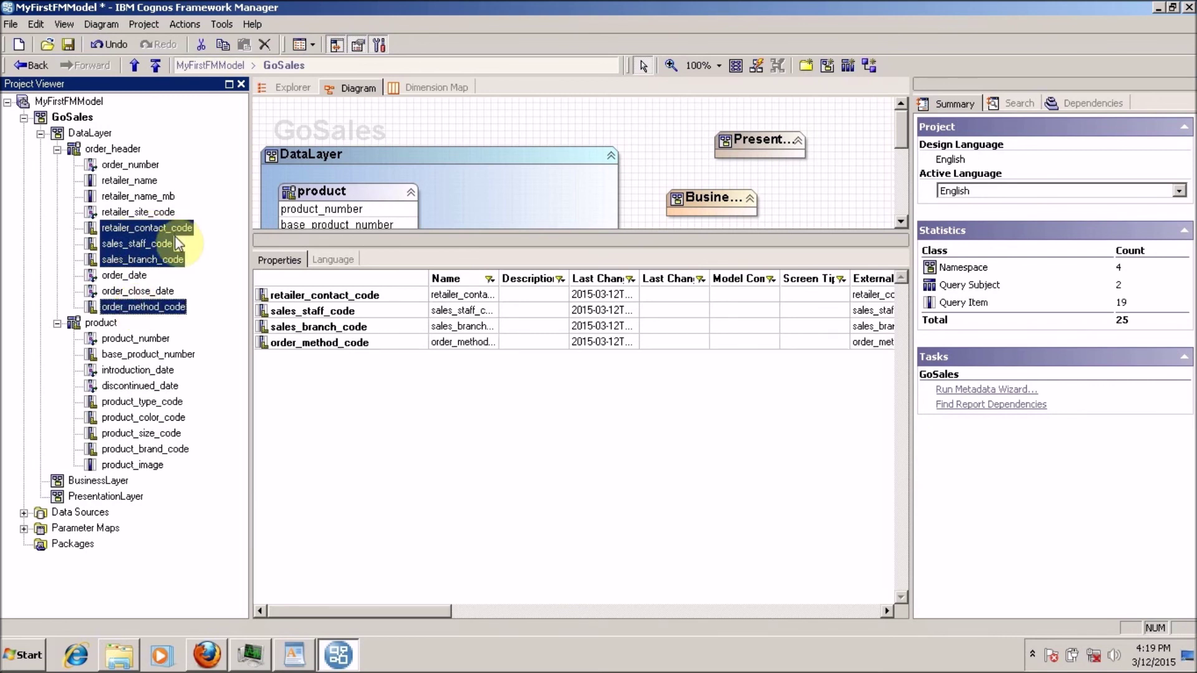
click(344, 611)
drag(344, 611, 531, 611)
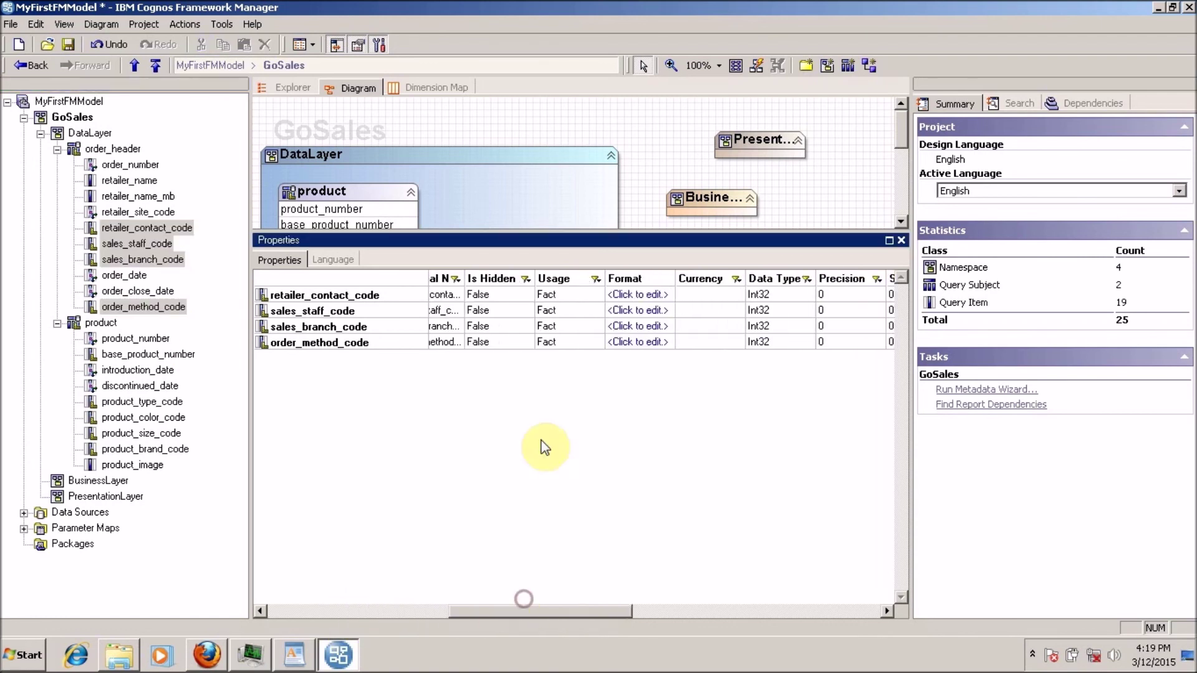
click(569, 294)
click(596, 294)
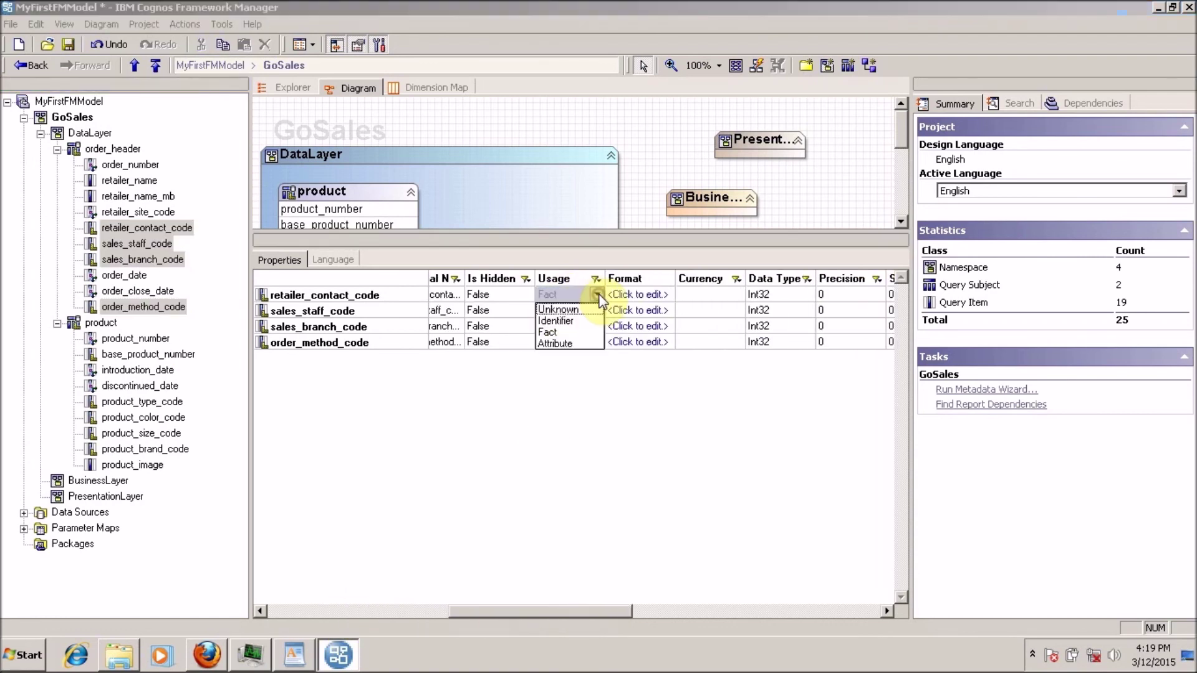
click(586, 321)
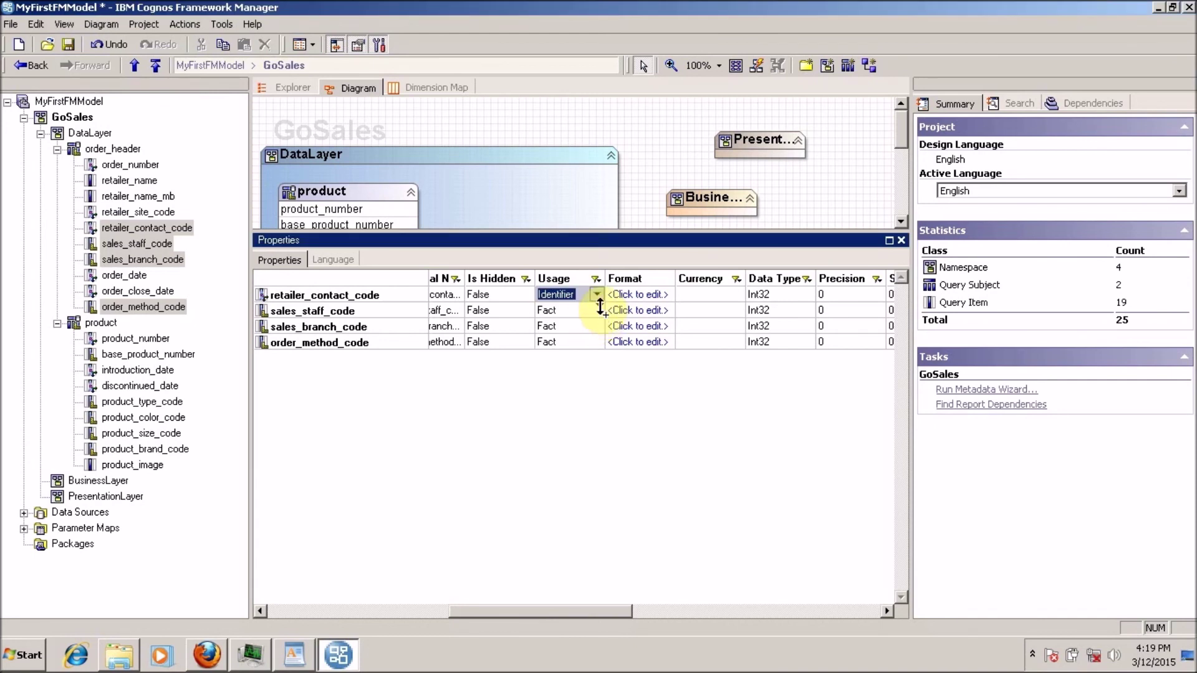
drag(601, 298, 597, 344)
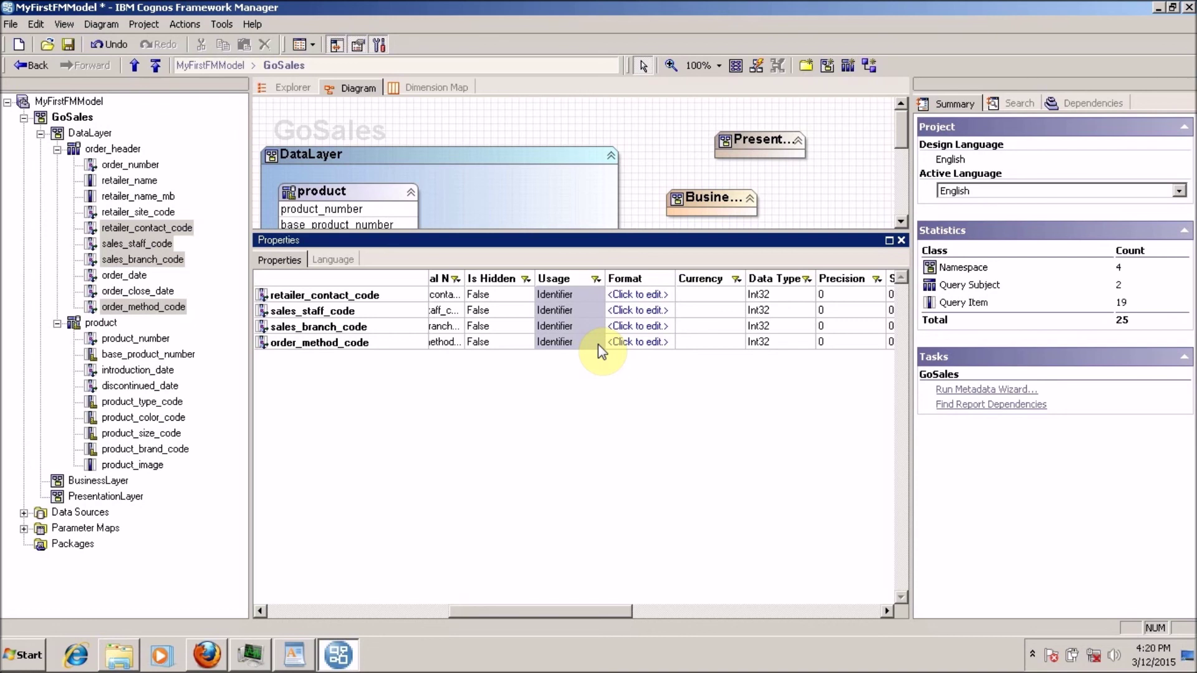
Set the Usage of order_header's order_date and order_close_date query items to Attribute.
click(133, 278)
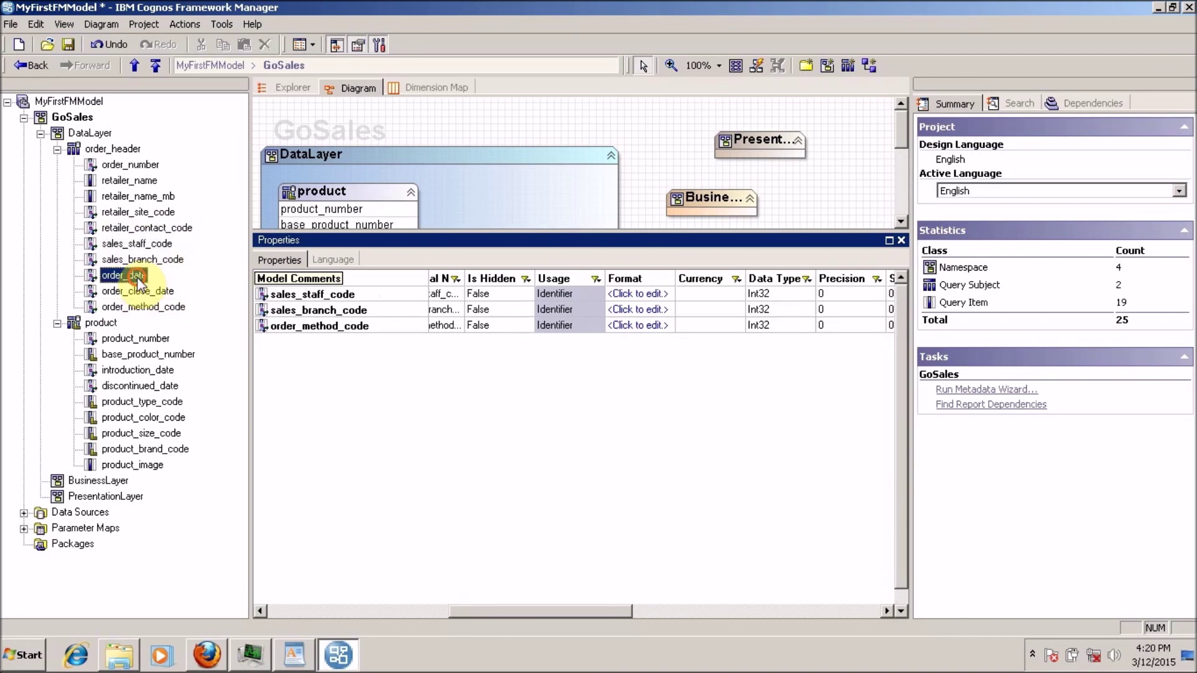
ctrl+click(140, 291)
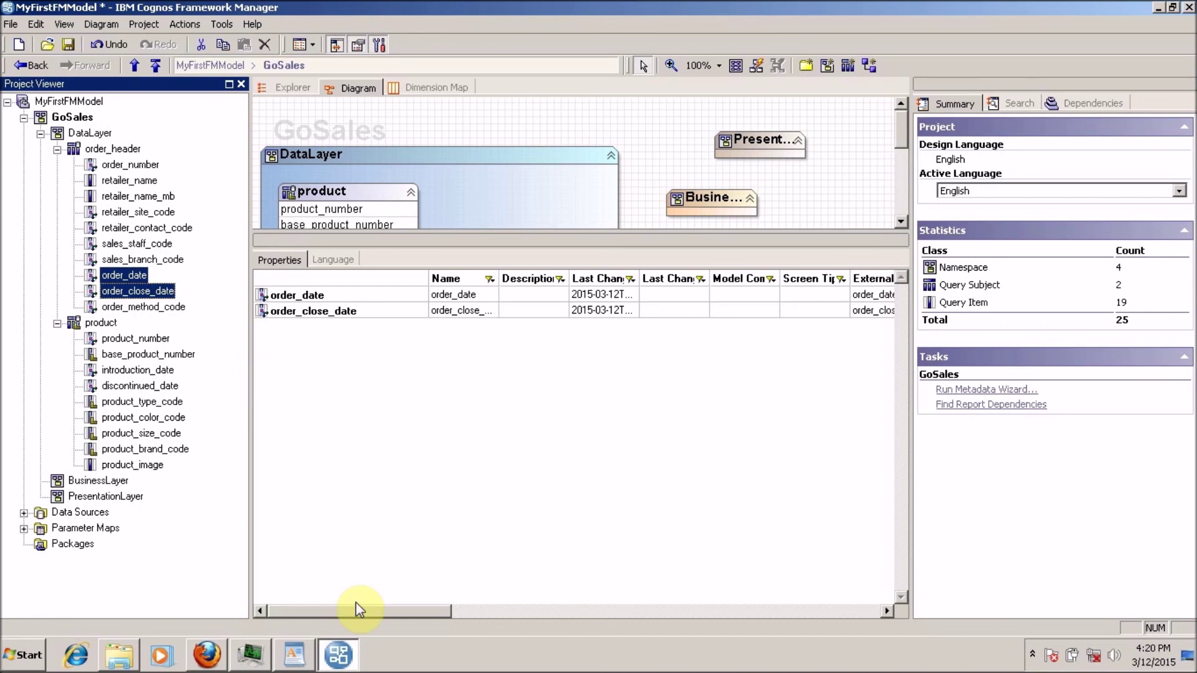
drag(360, 617, 478, 614)
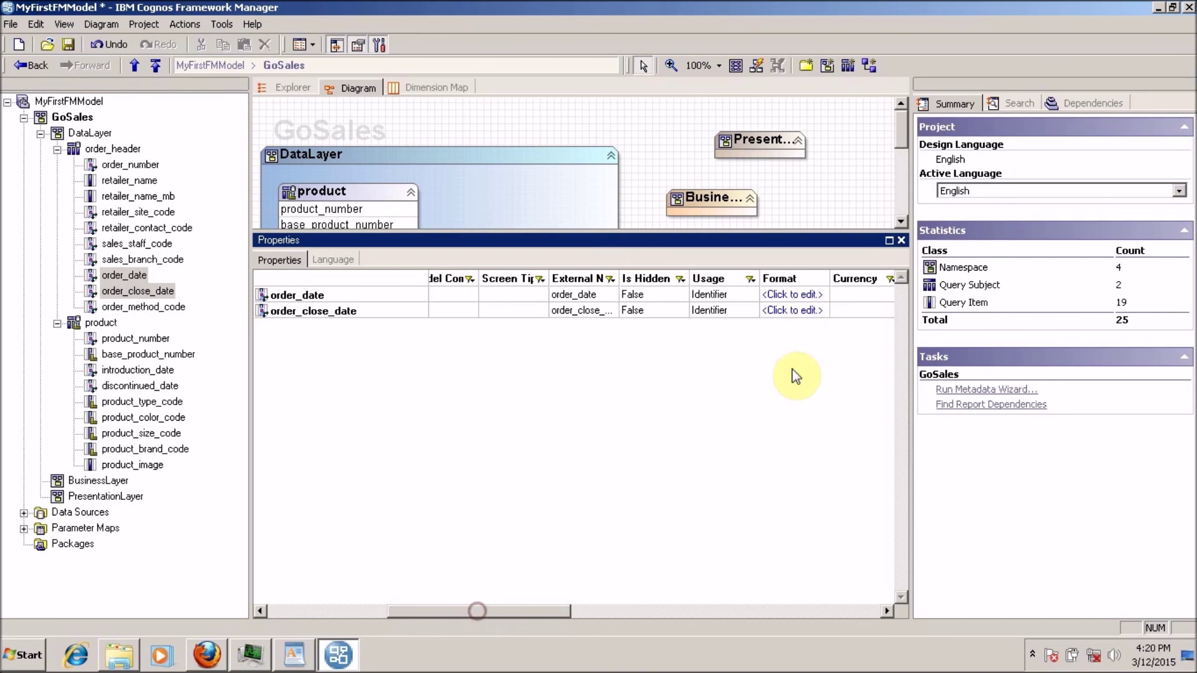
click(748, 297)
click(751, 300)
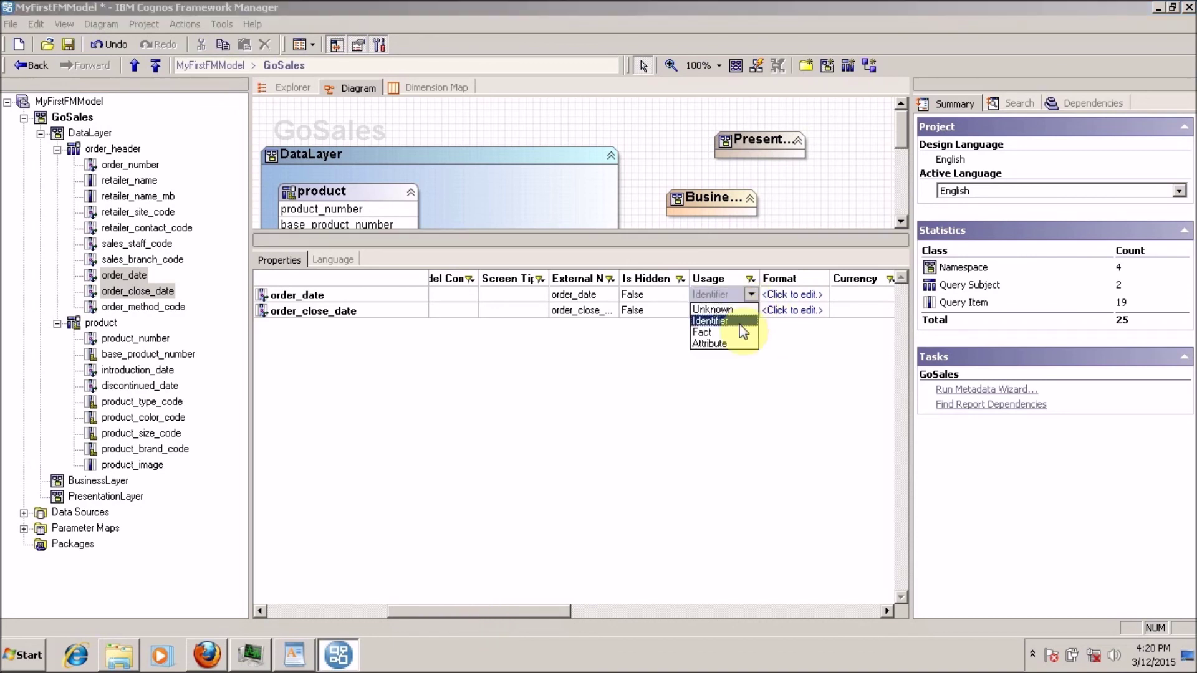
click(739, 334)
click(752, 308)
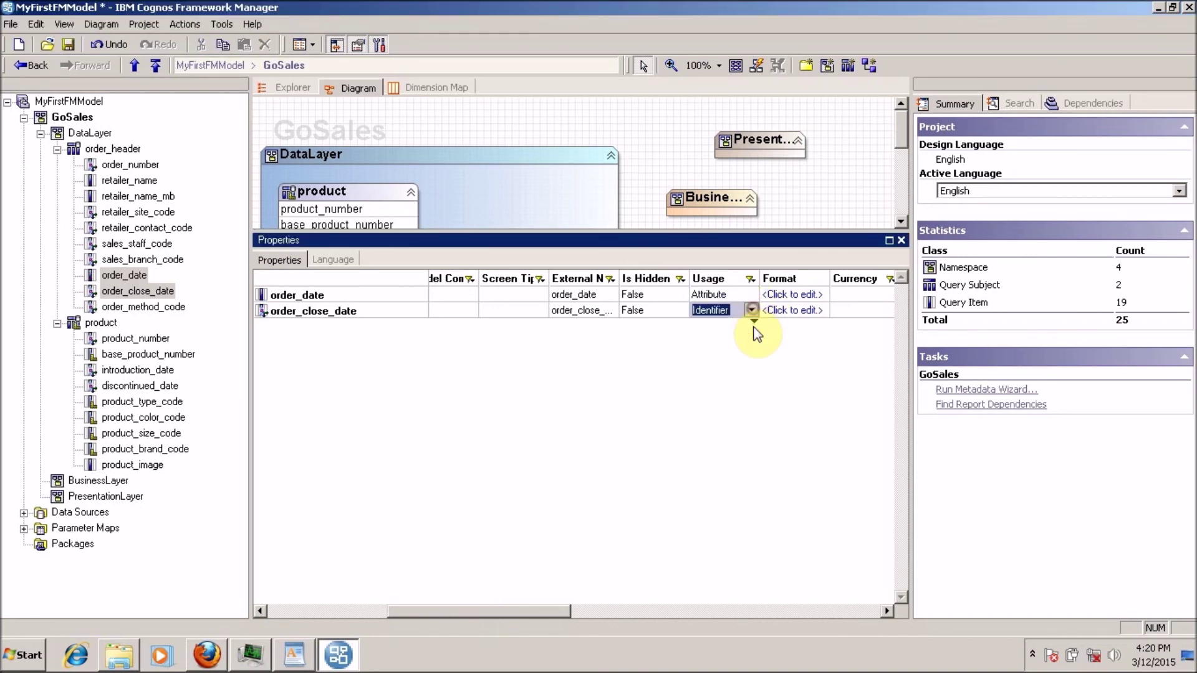
click(752, 312)
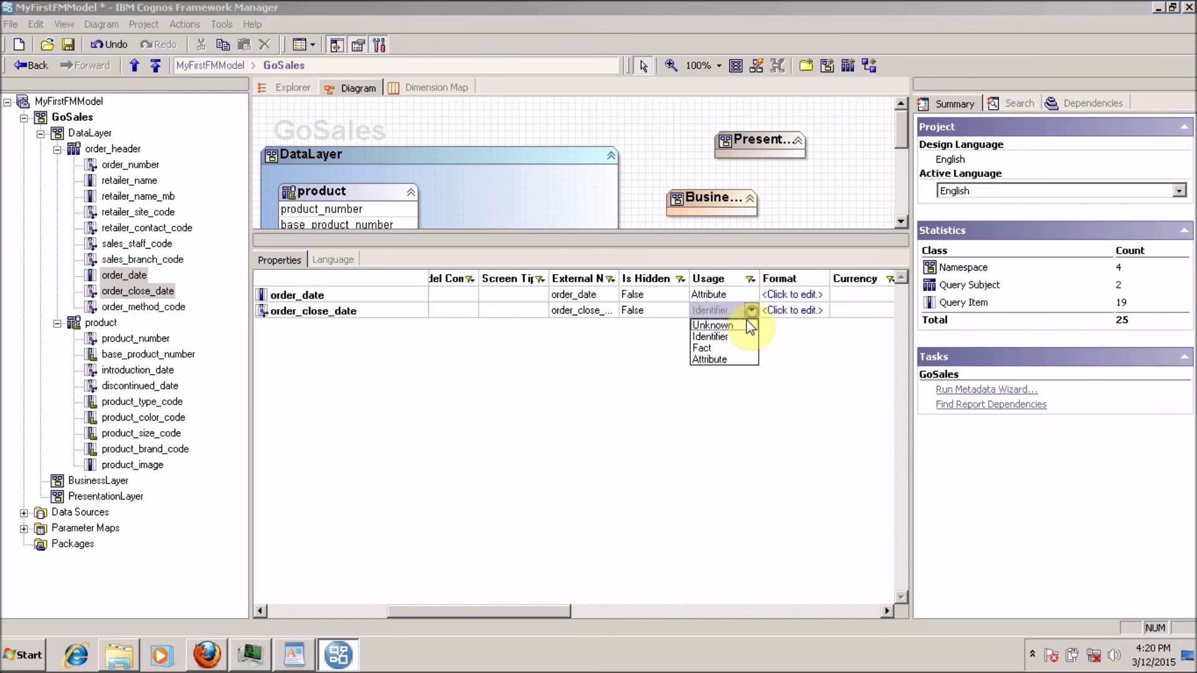
click(725, 357)
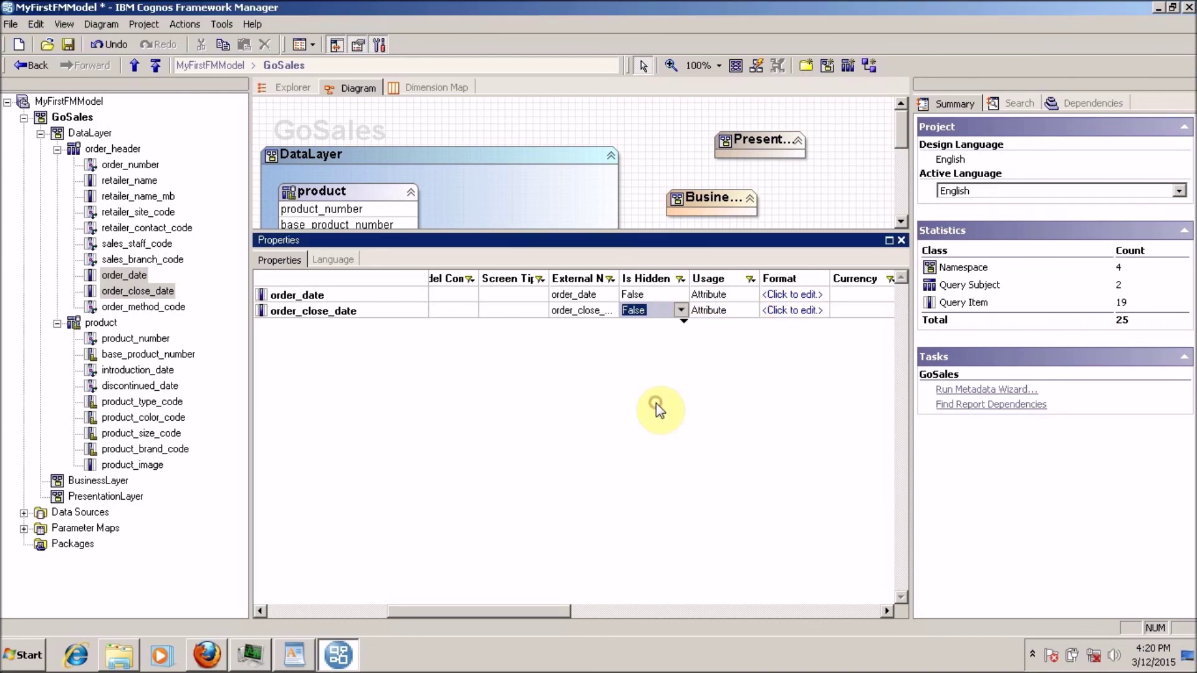
Collapse the order_header query subject in the project tree and select the product query subject.
click(95, 151)
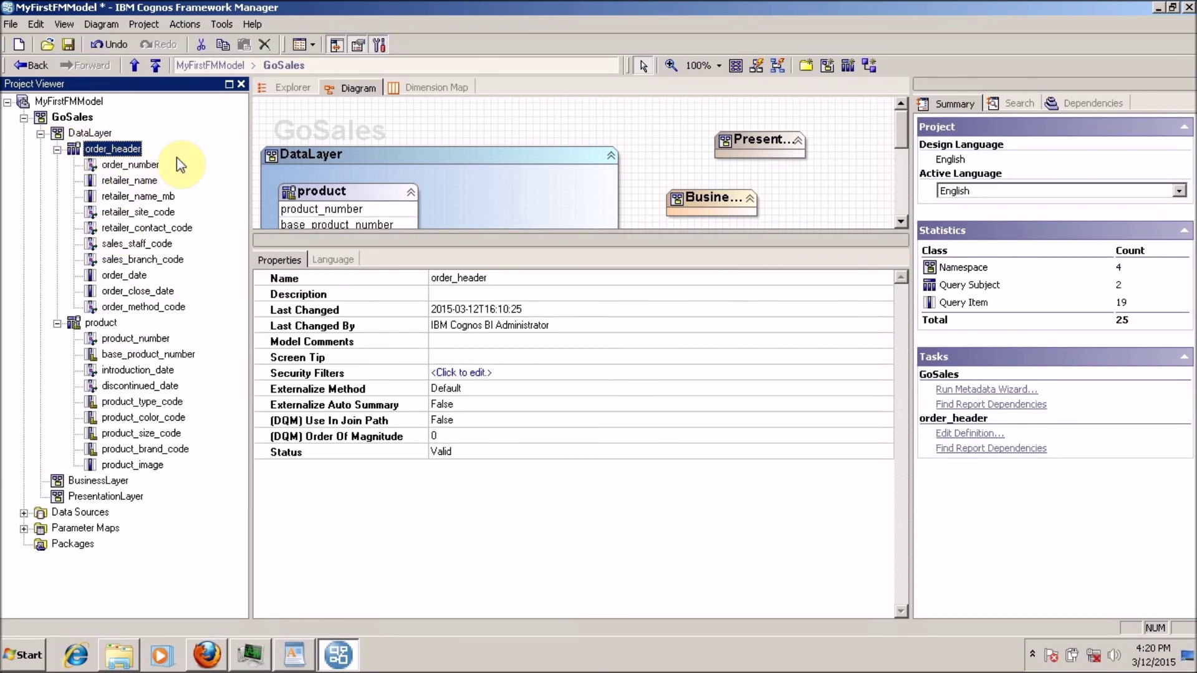
click(57, 150)
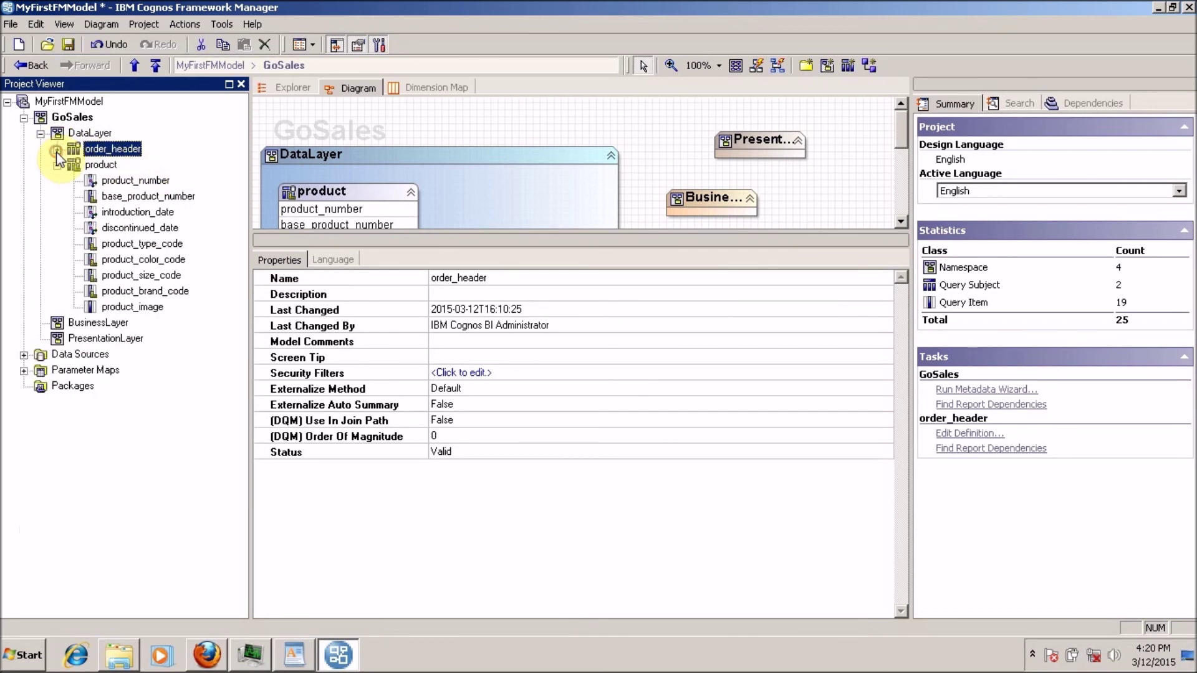
click(86, 165)
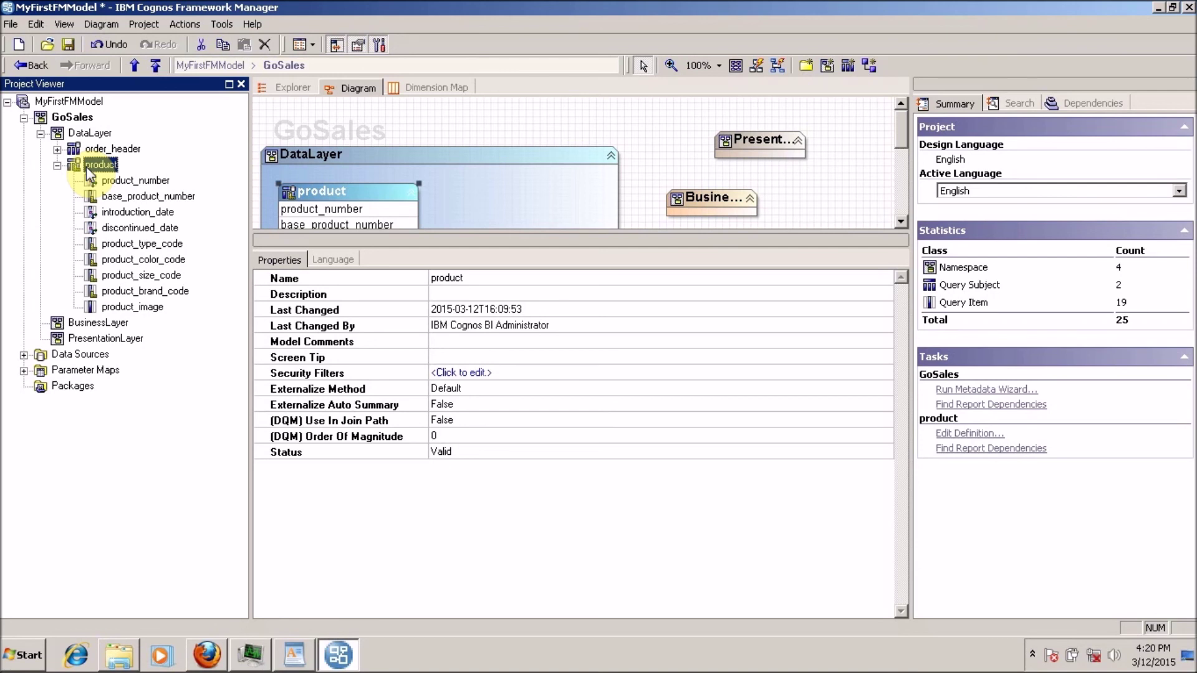
Set the Usage of product's product_number, base_product_number, product_type_code, product_color_code, product_size_code and product_brand_code query items to Identifier.
click(156, 183)
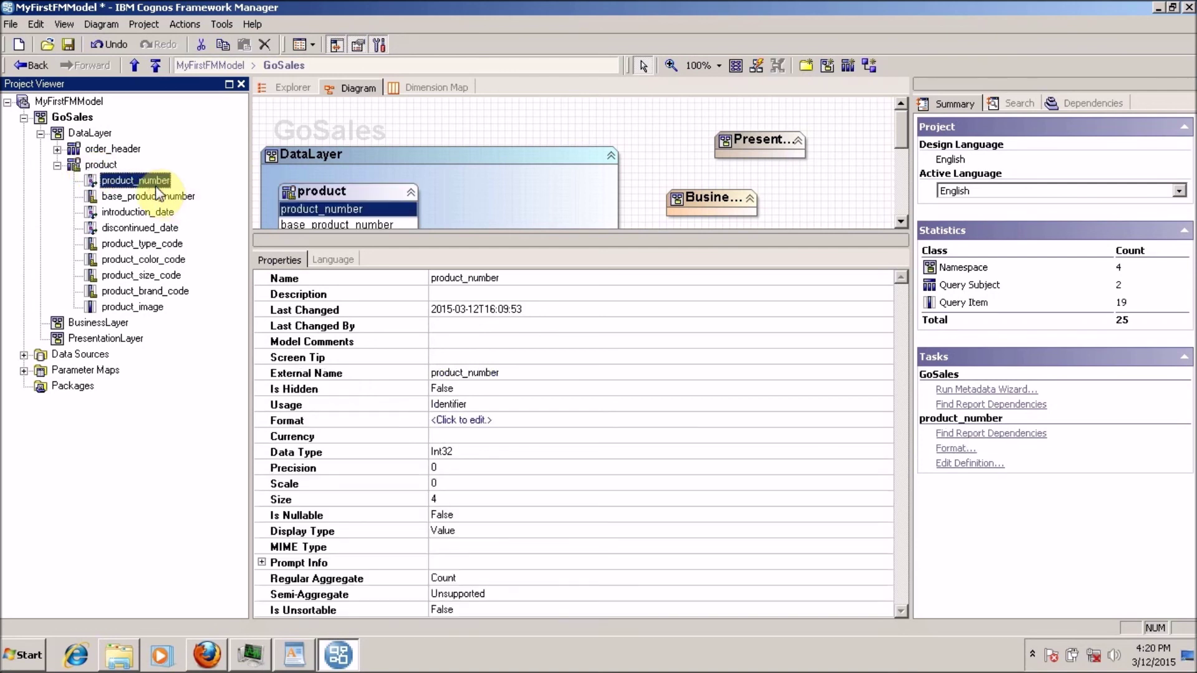
ctrl+click(158, 196)
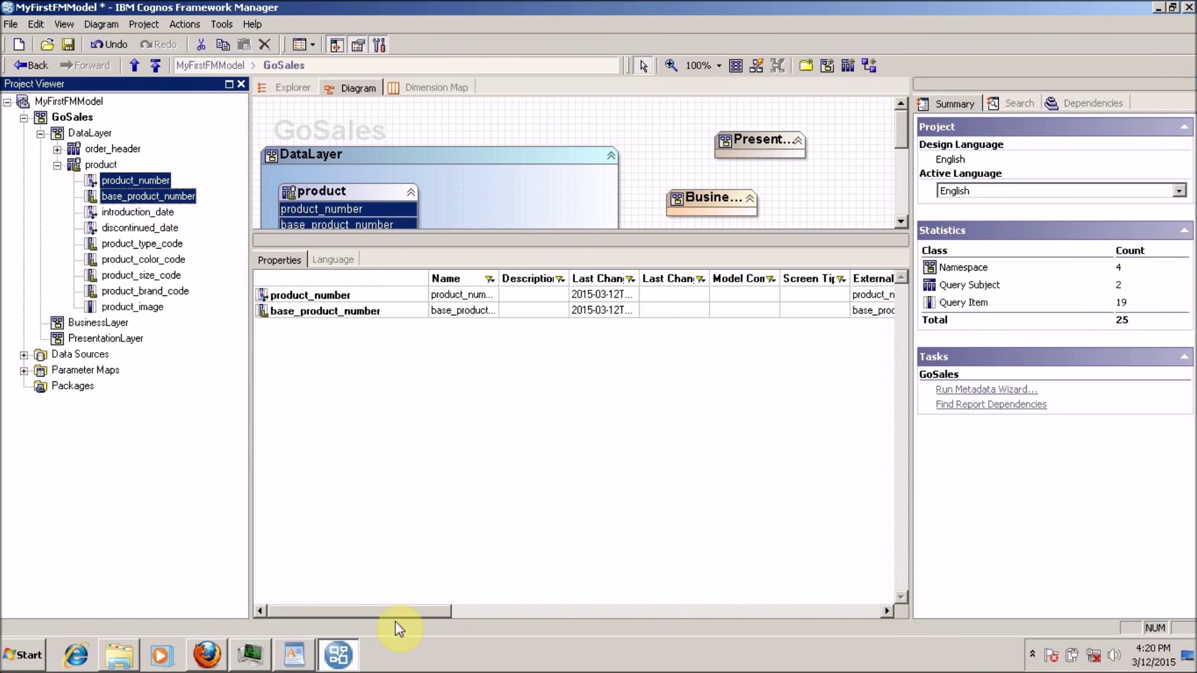
ctrl+click(161, 244)
ctrl+click(165, 261)
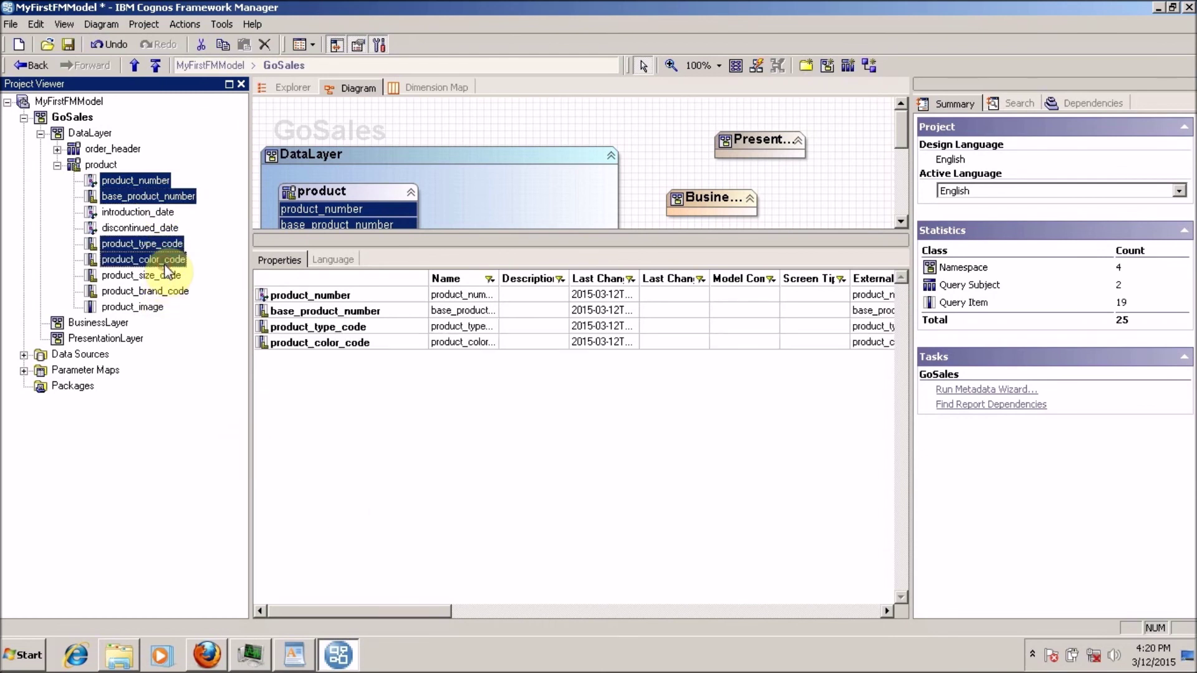
ctrl+click(163, 278)
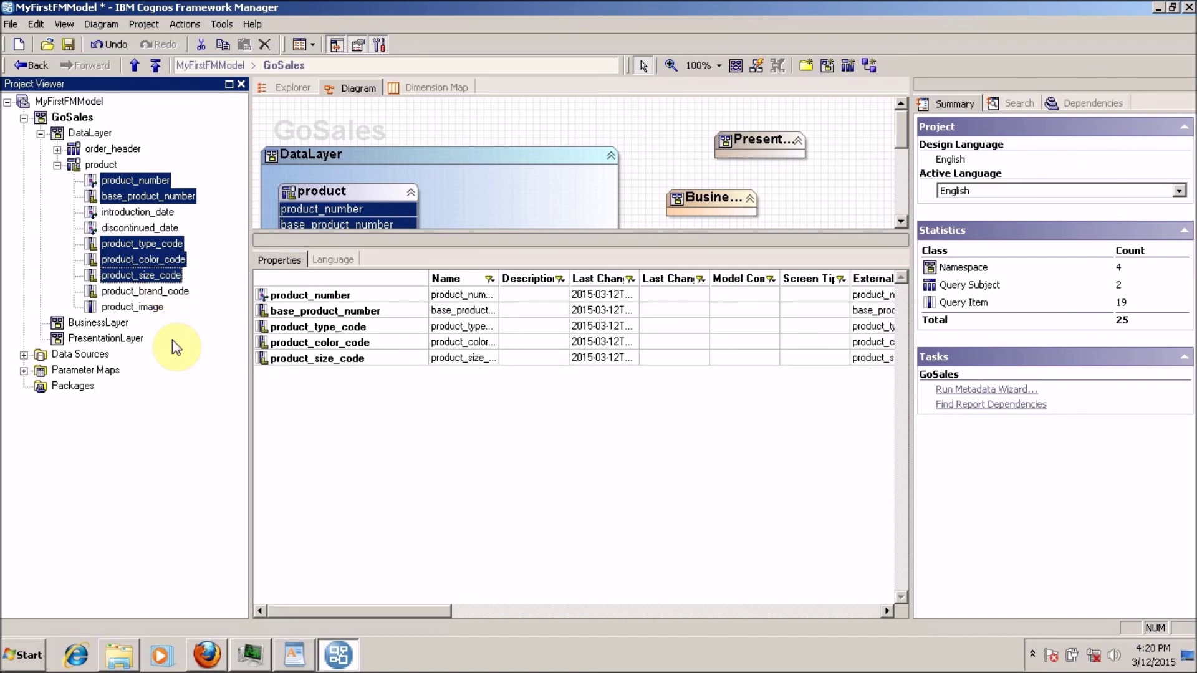
ctrl+click(168, 298)
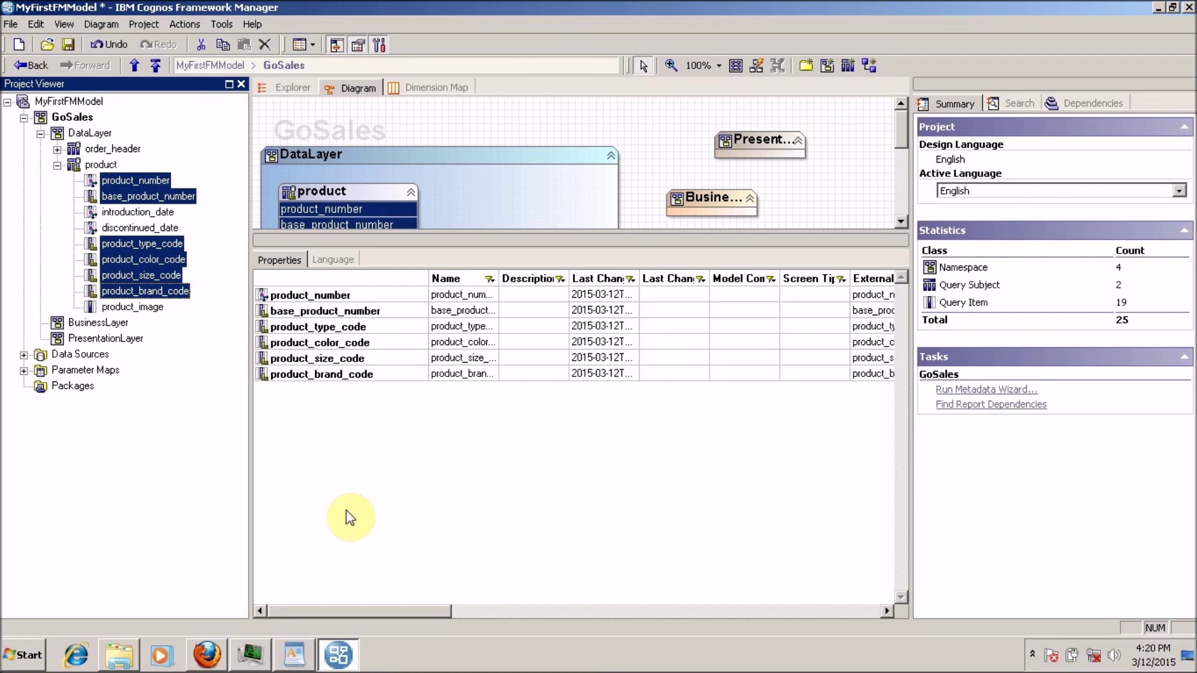
drag(374, 613, 557, 607)
click(557, 609)
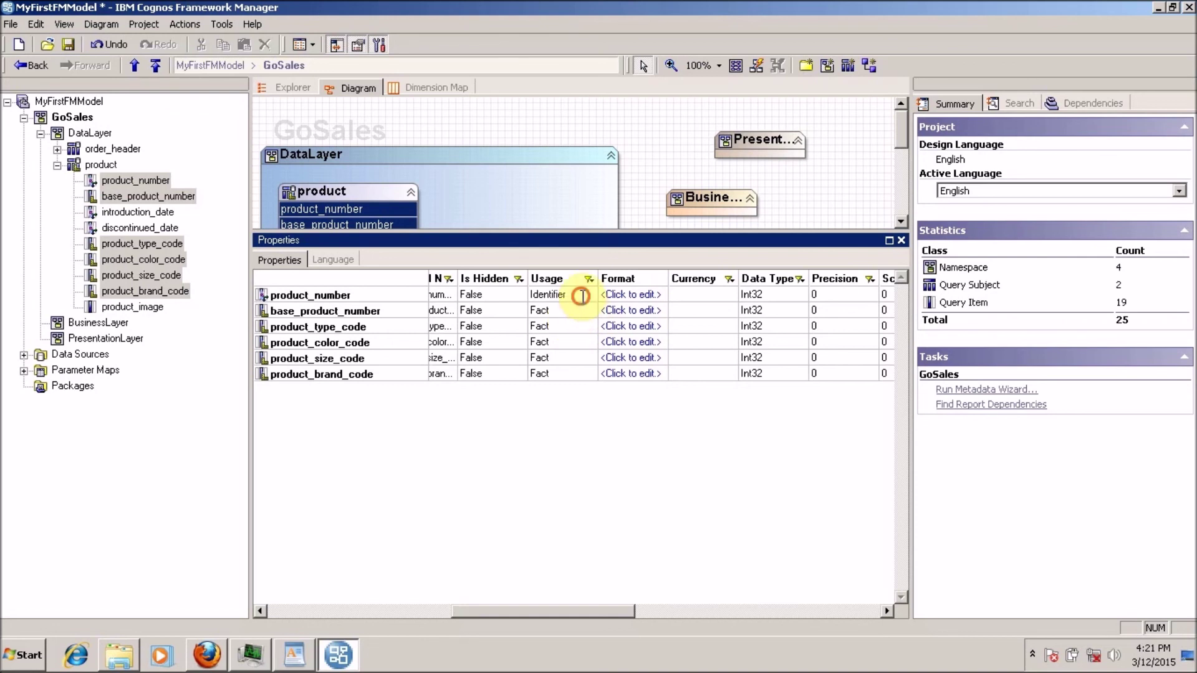
click(550, 296)
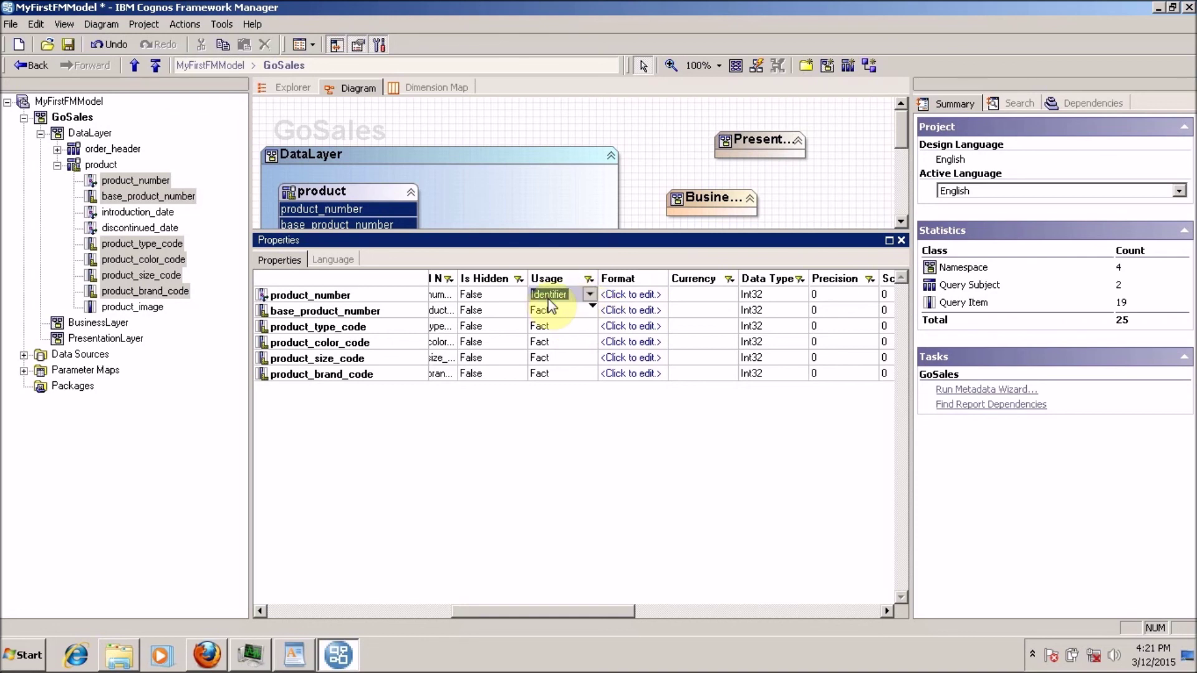
click(589, 295)
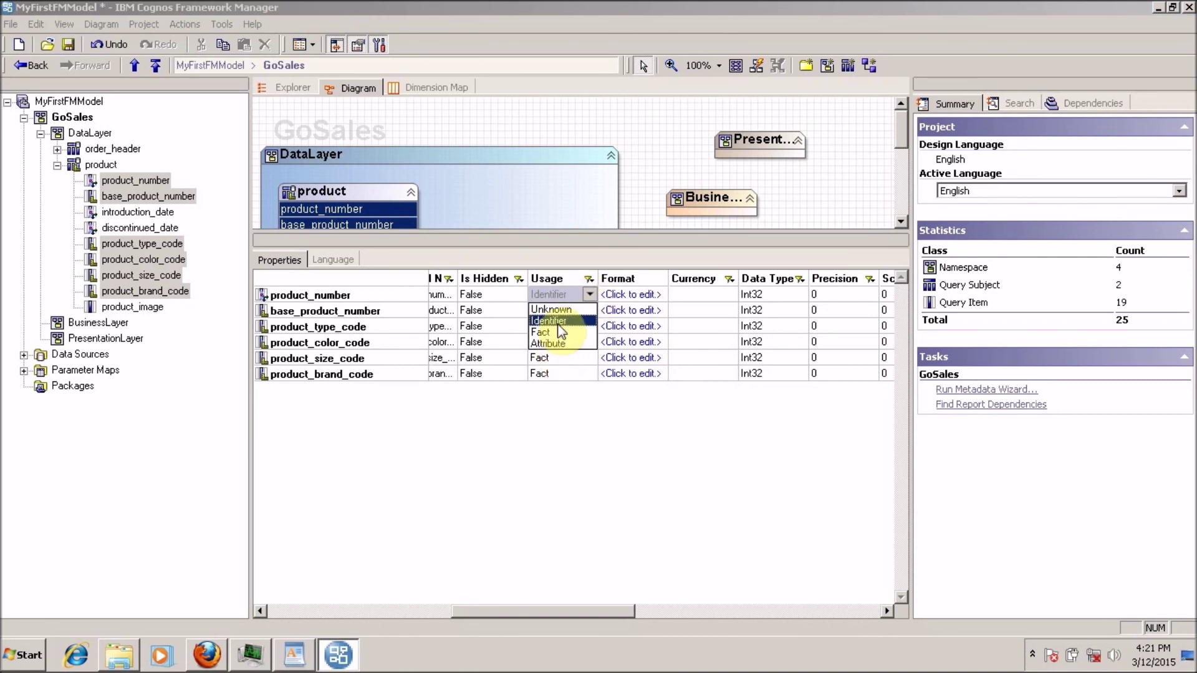
click(550, 320)
drag(592, 304, 574, 400)
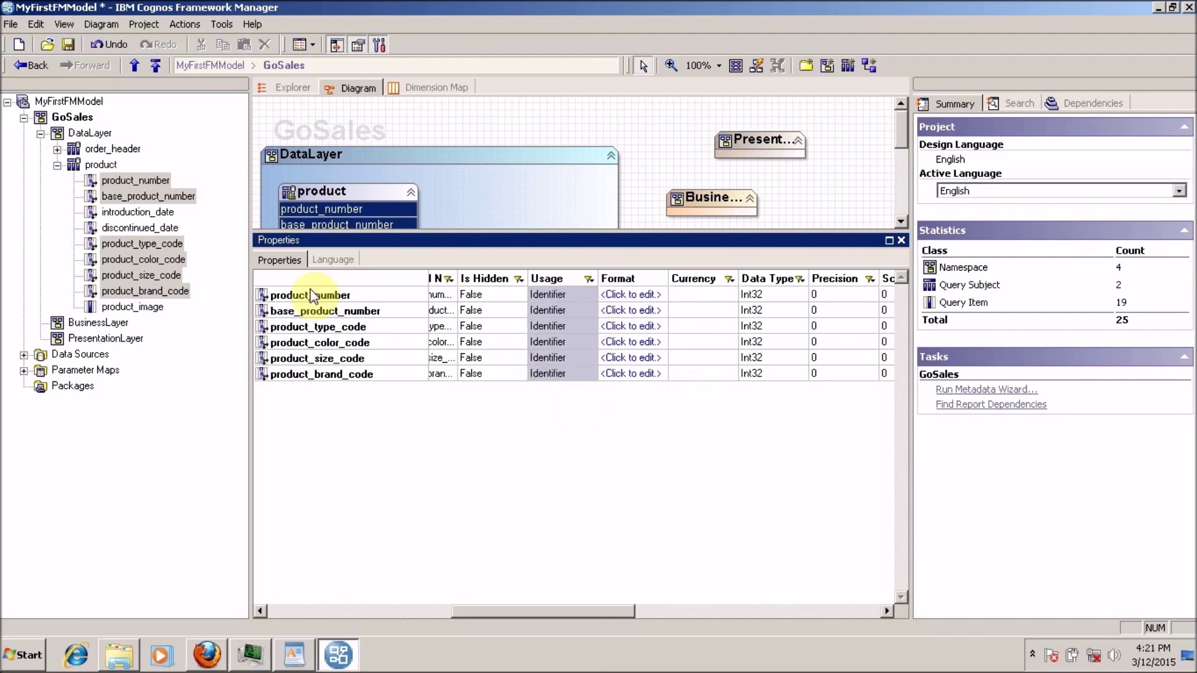
Set the Usage of product's introduction_date and discontinued_date query items to Attribute.
click(150, 223)
click(150, 214)
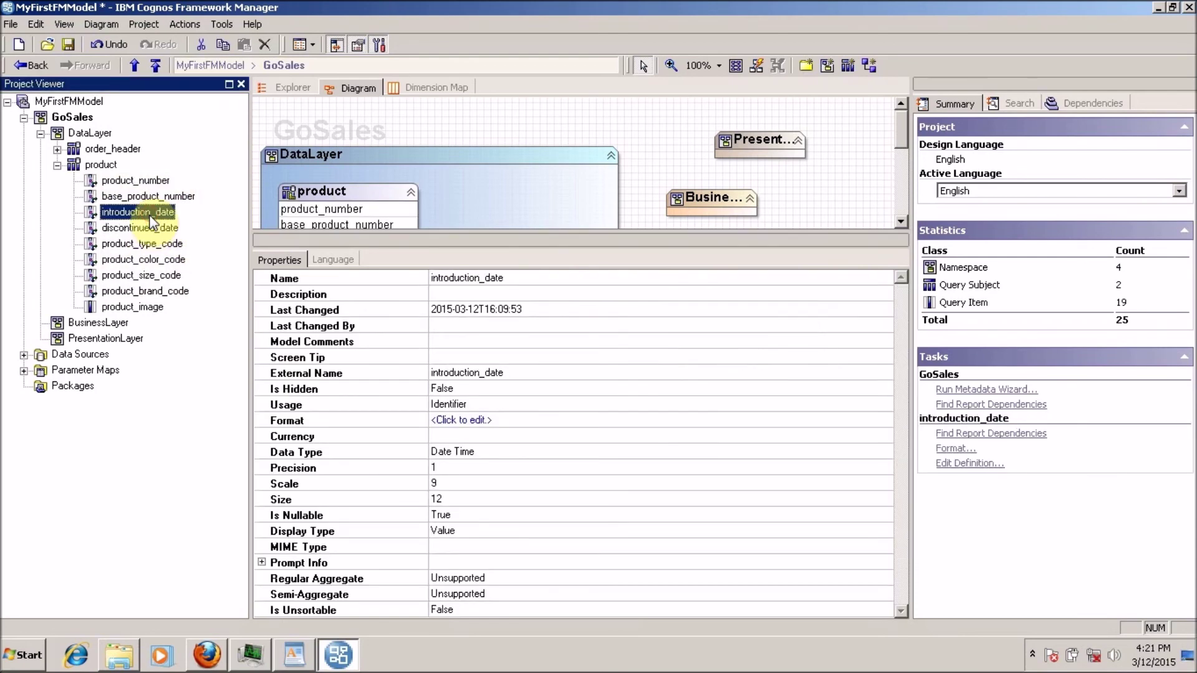
ctrl+click(149, 228)
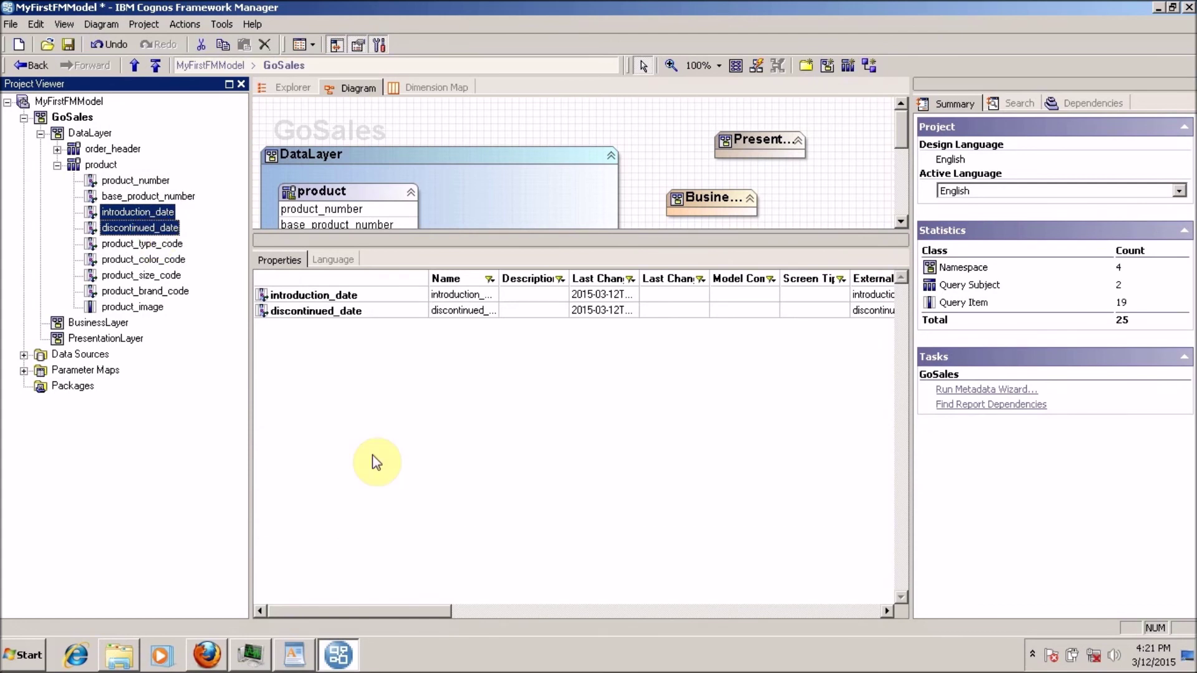
drag(428, 608, 582, 600)
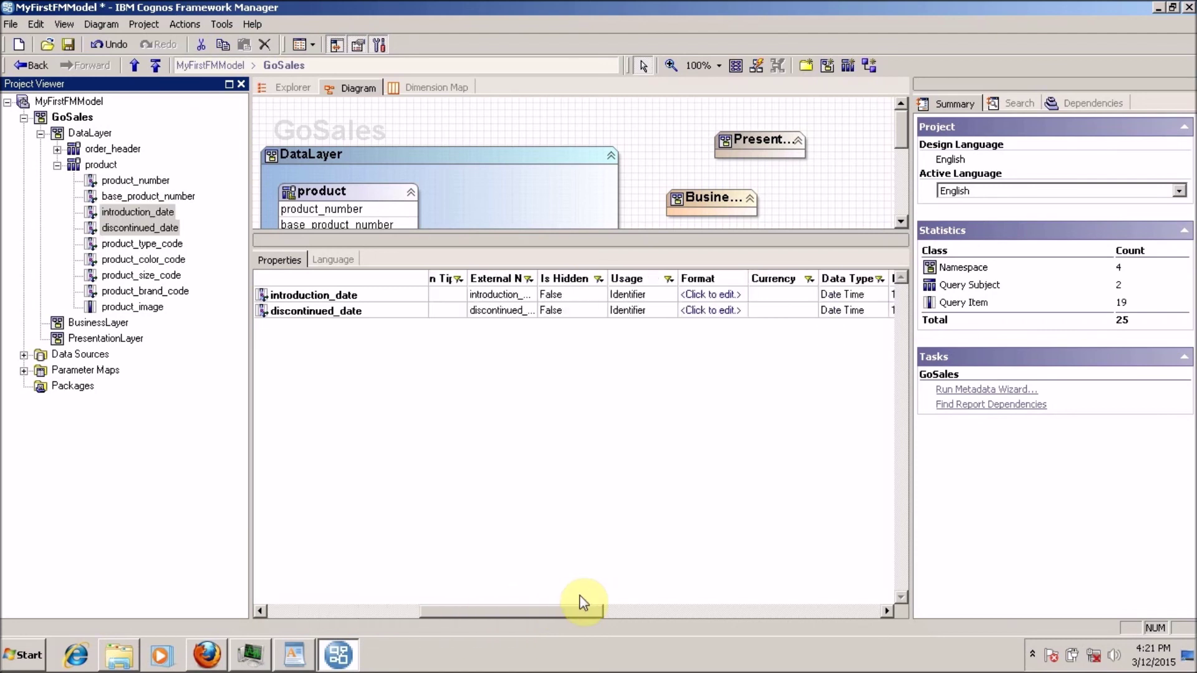
click(651, 297)
click(670, 295)
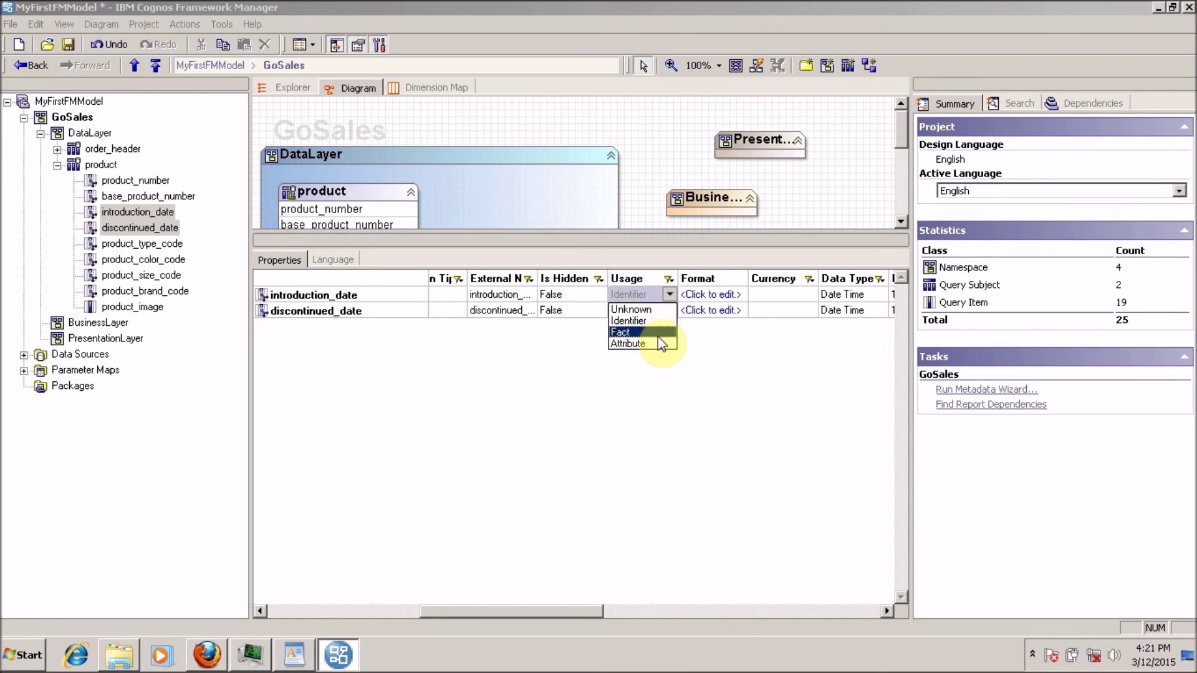
click(660, 348)
click(668, 311)
click(670, 310)
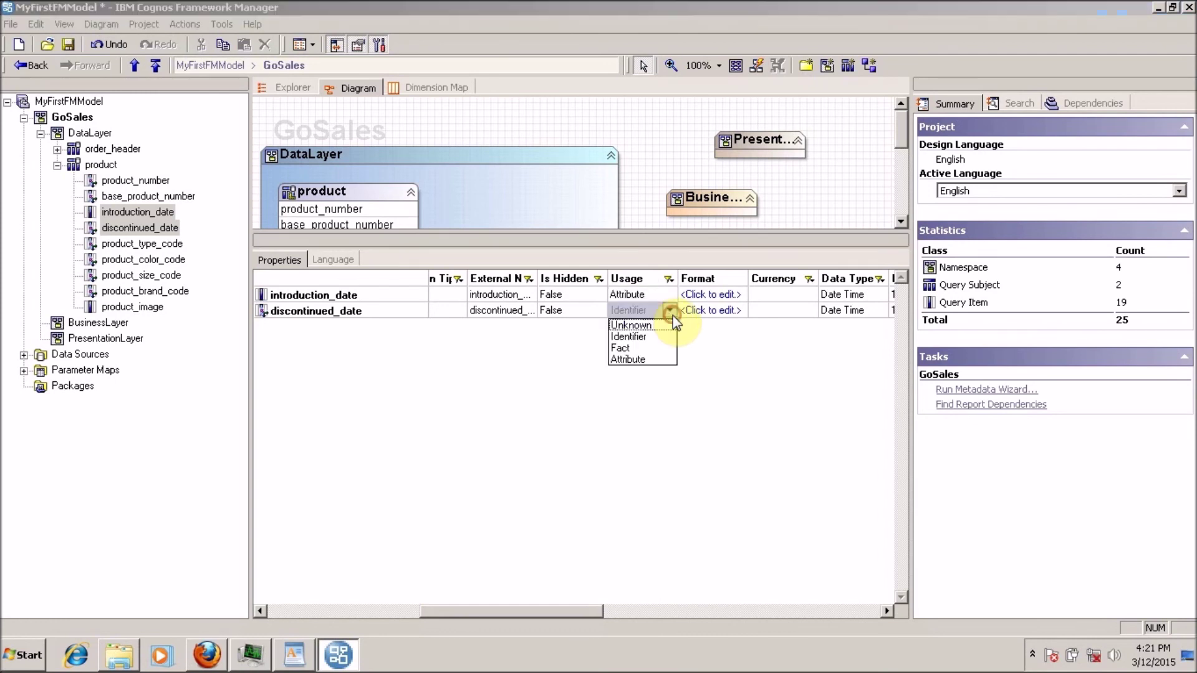
click(648, 359)
key(shift+Tab)
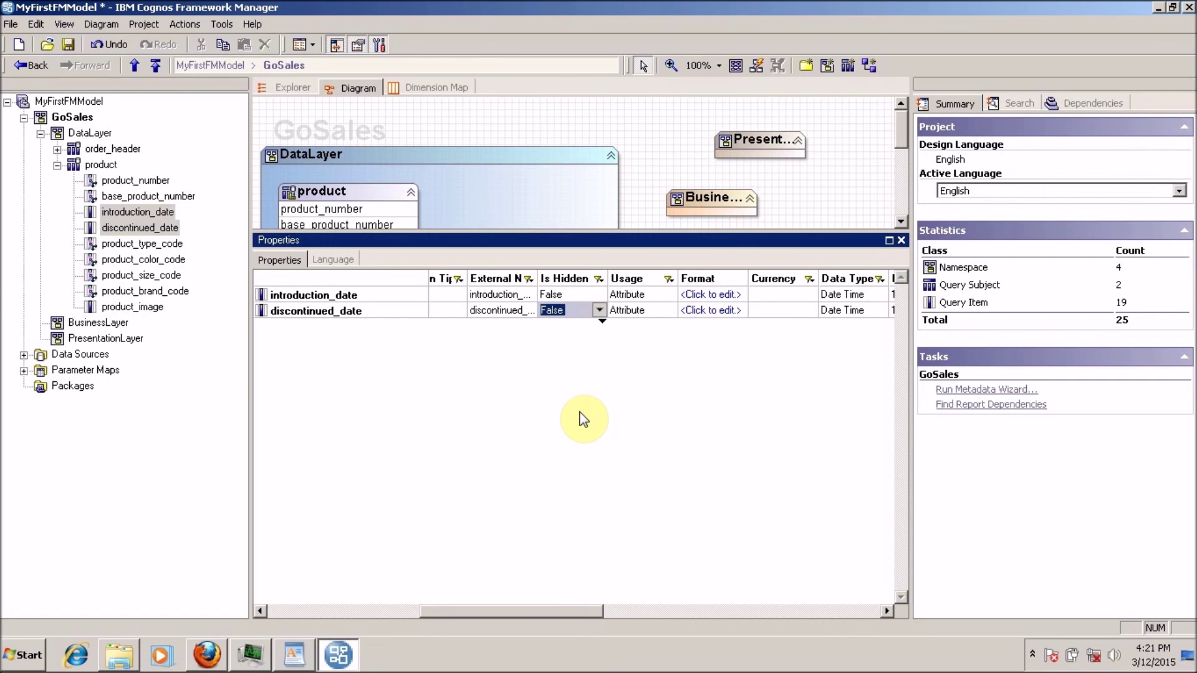
Collapse the product query subject in the project tree and select both order_header and product.
click(653, 310)
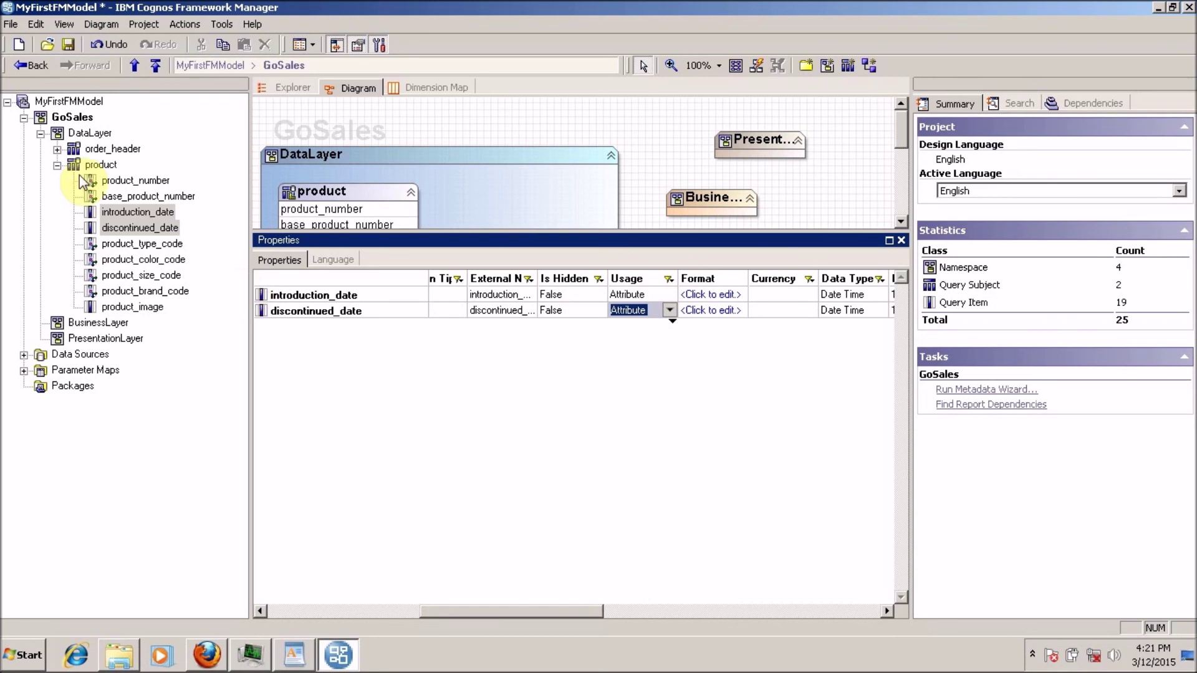
click(57, 166)
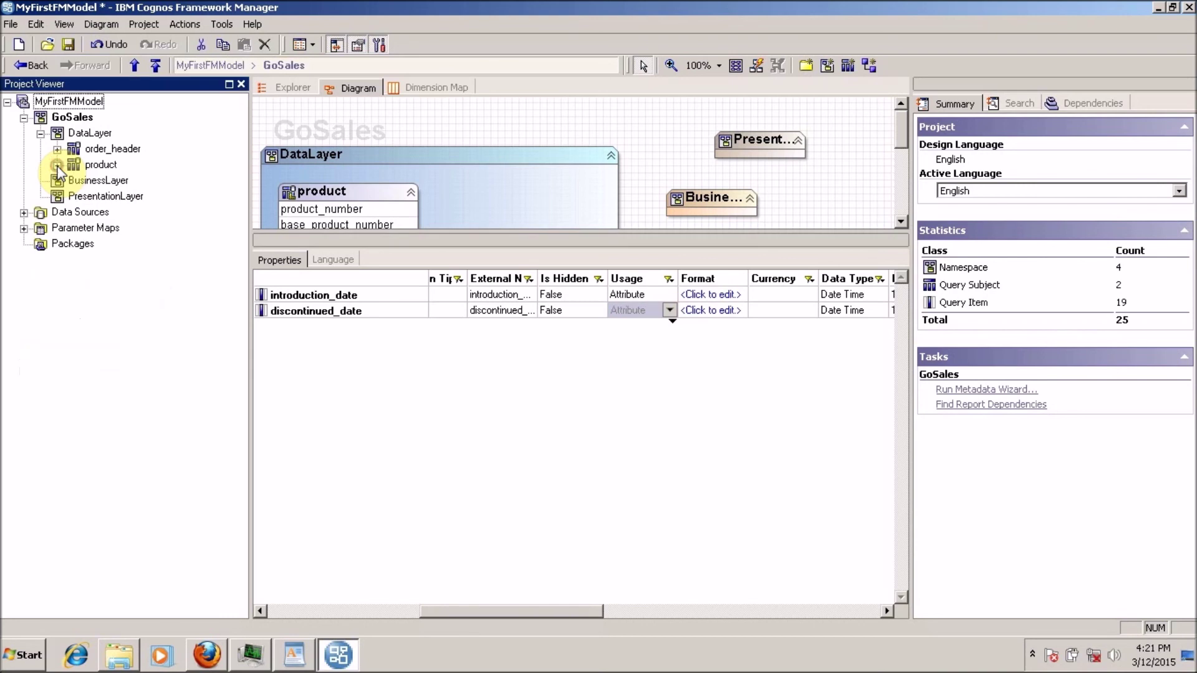
click(101, 148)
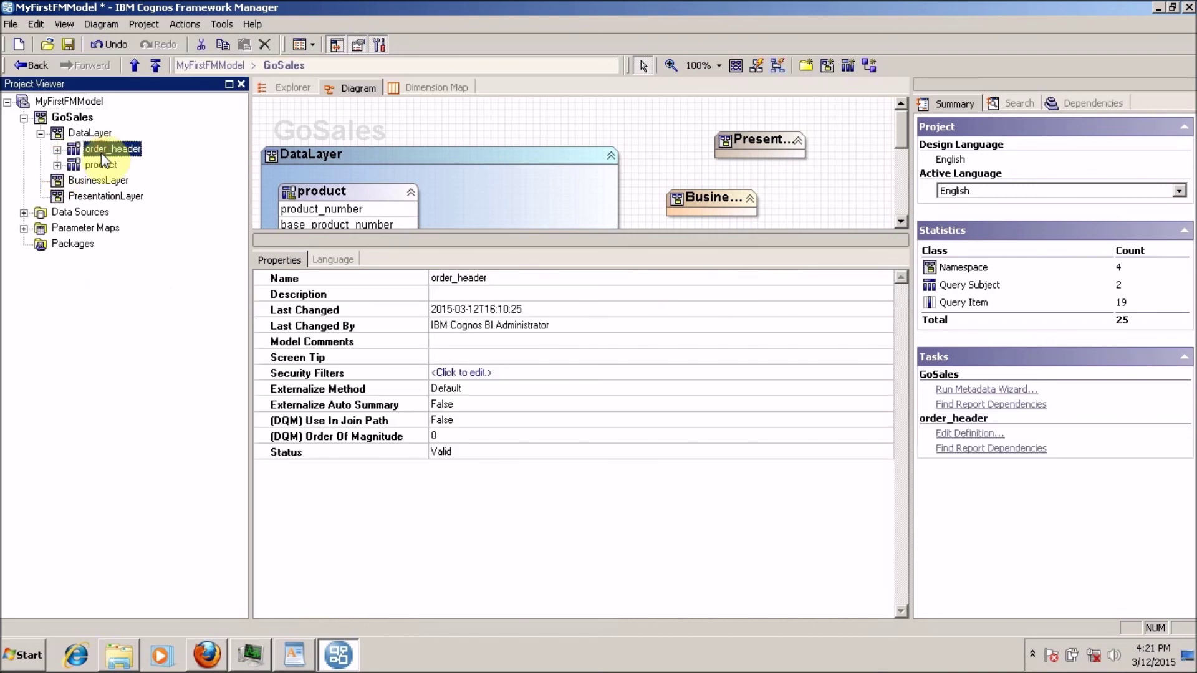
ctrl+click(102, 165)
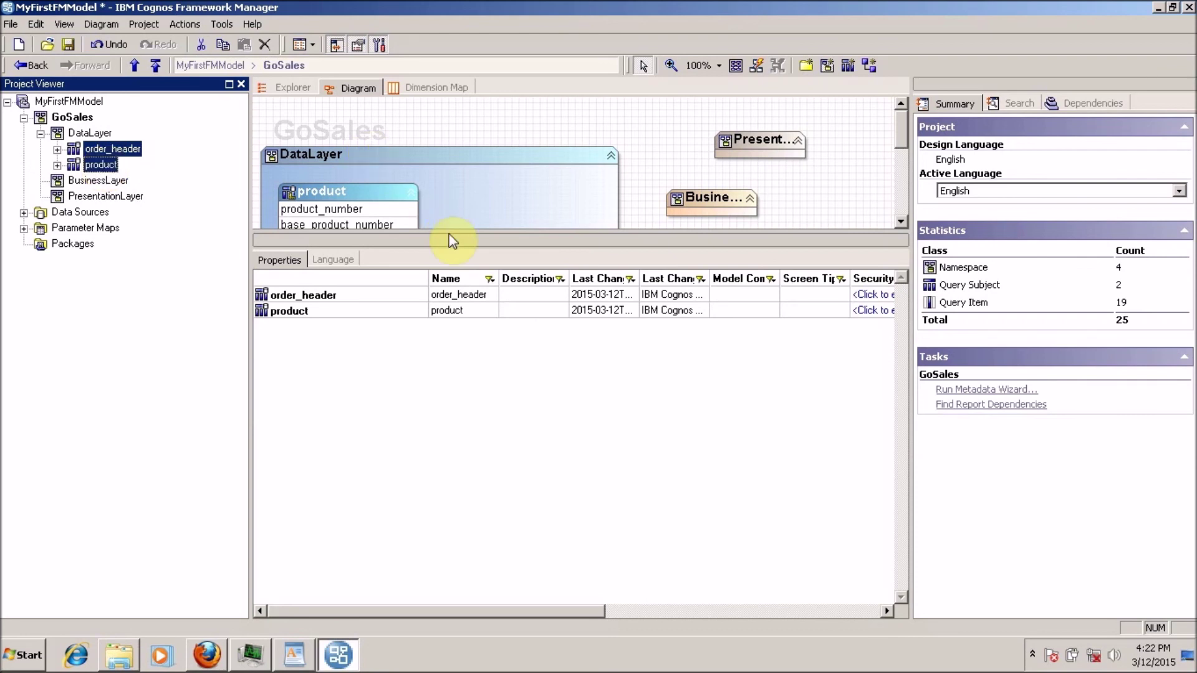
Enlarge the diagram area and move the order_header query subject up beside product within DataLayer.
drag(451, 238, 404, 531)
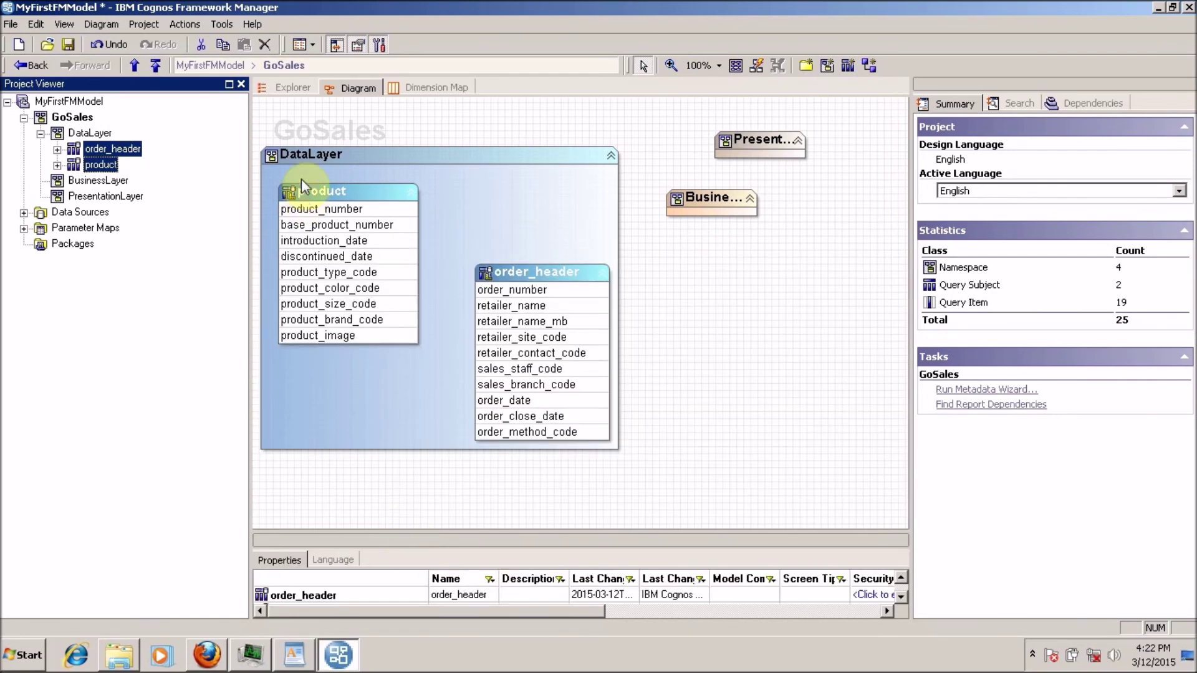
click(290, 88)
click(337, 90)
mouse_move(531, 271)
mouse_down()
mouse_move(530, 211)
mouse_move(529, 264)
mouse_up()
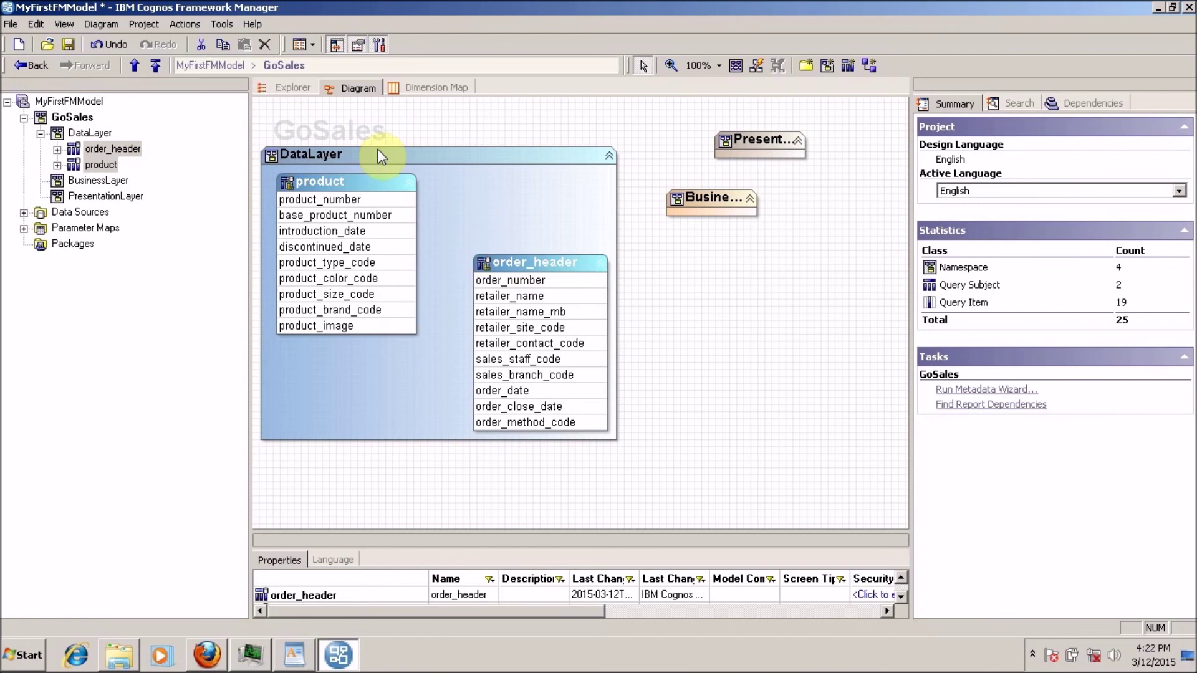
click(292, 87)
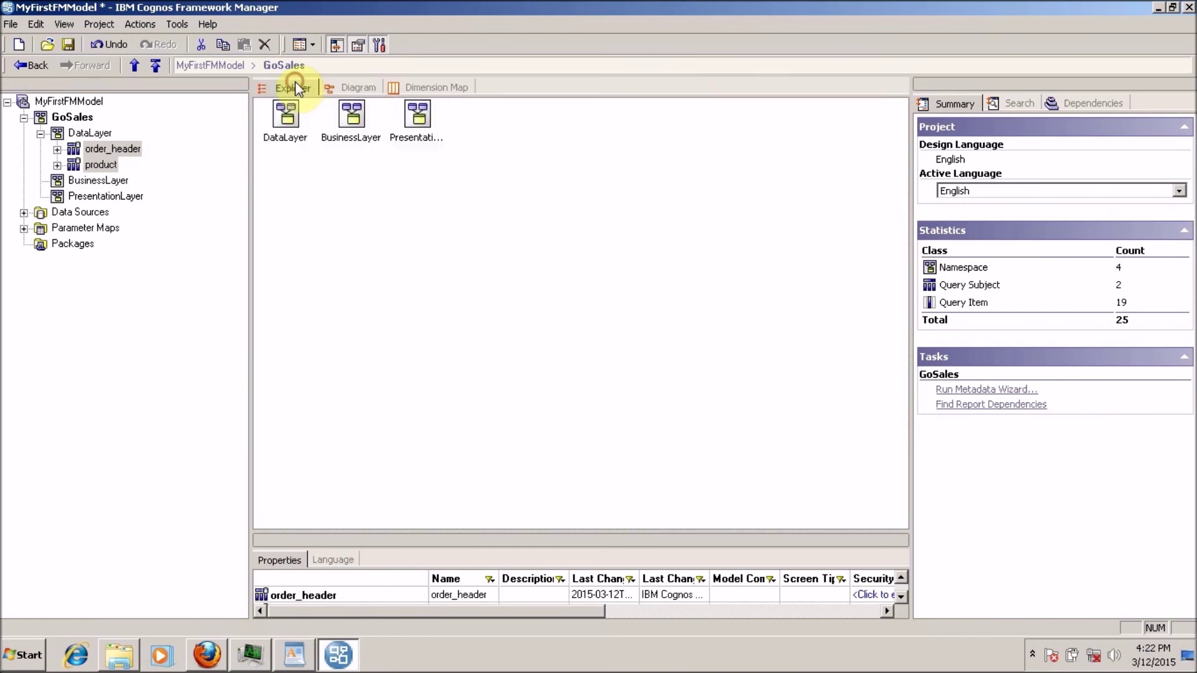
click(335, 87)
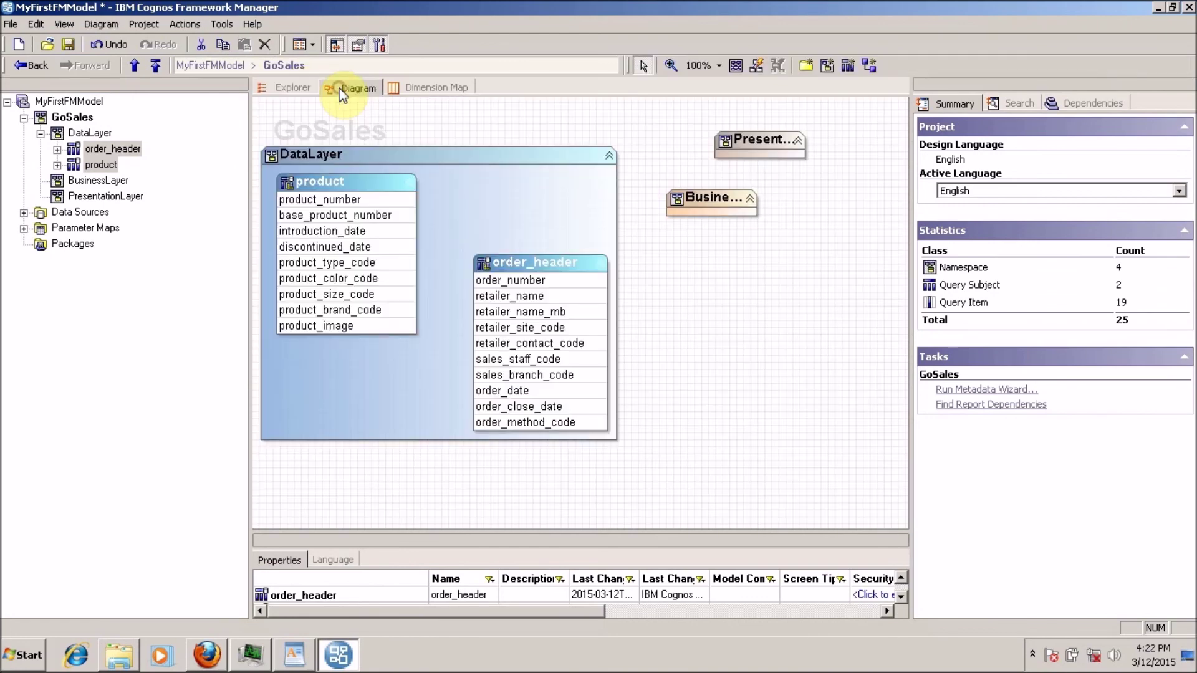
click(486, 264)
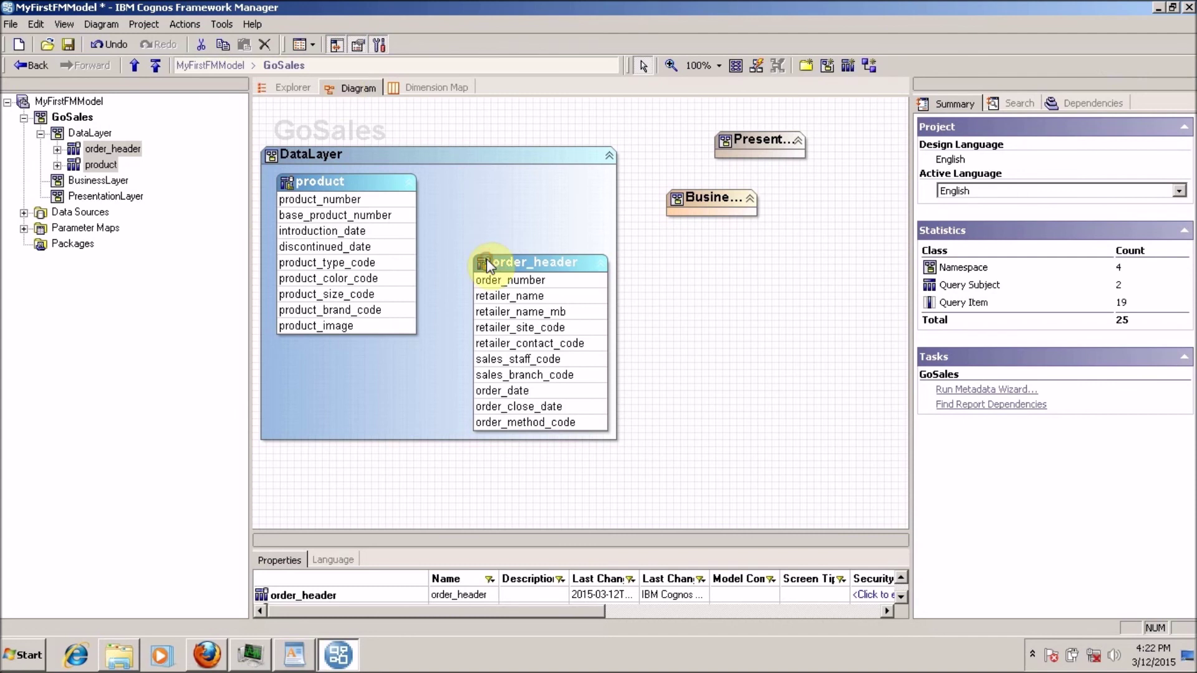
click(664, 343)
drag(566, 262, 558, 194)
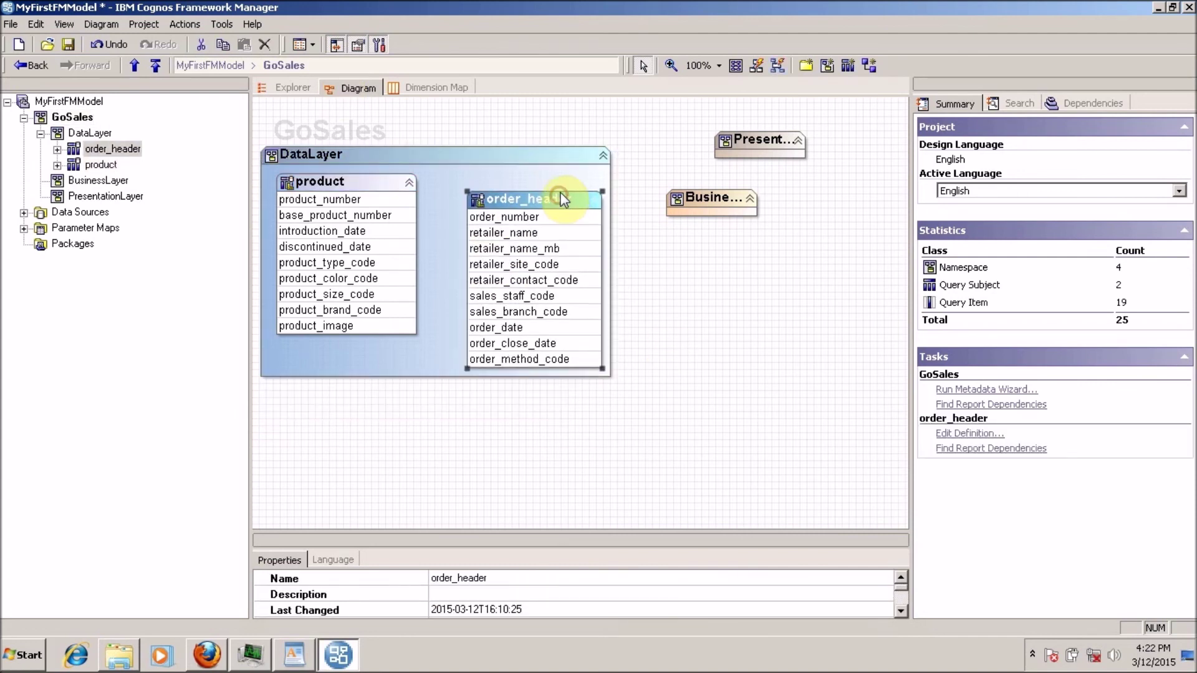
Try to create a relationship from product's base_product_number item in the diagram.
click(870, 66)
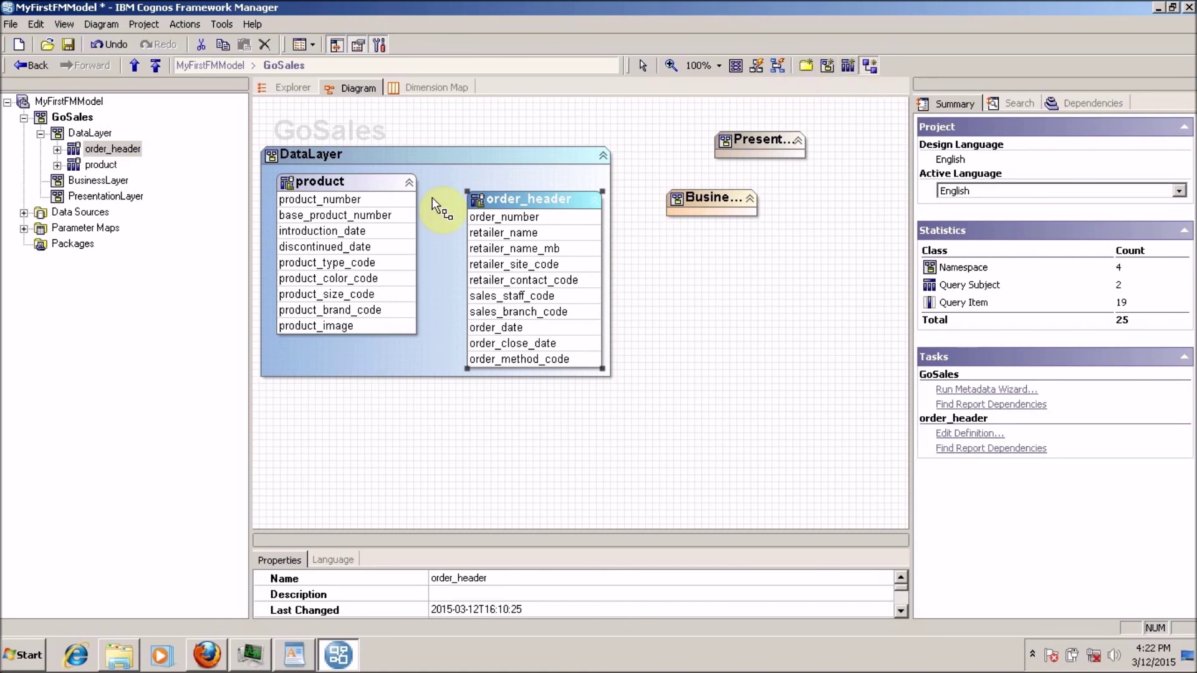
click(374, 215)
click(374, 231)
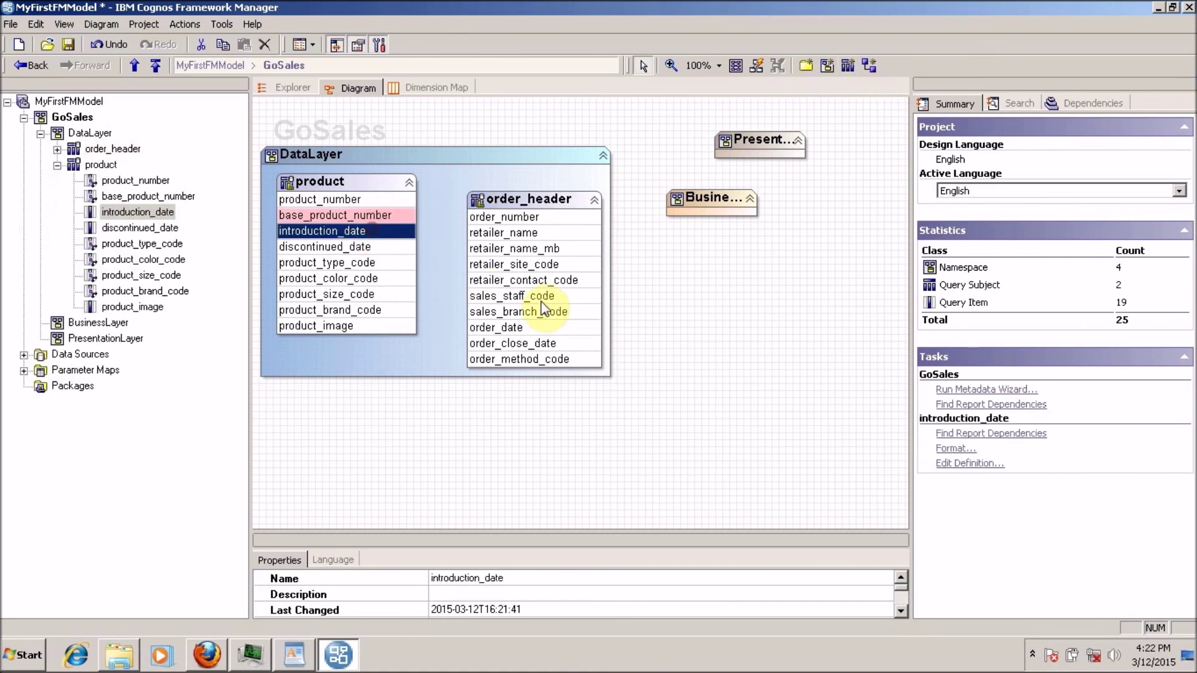
click(443, 323)
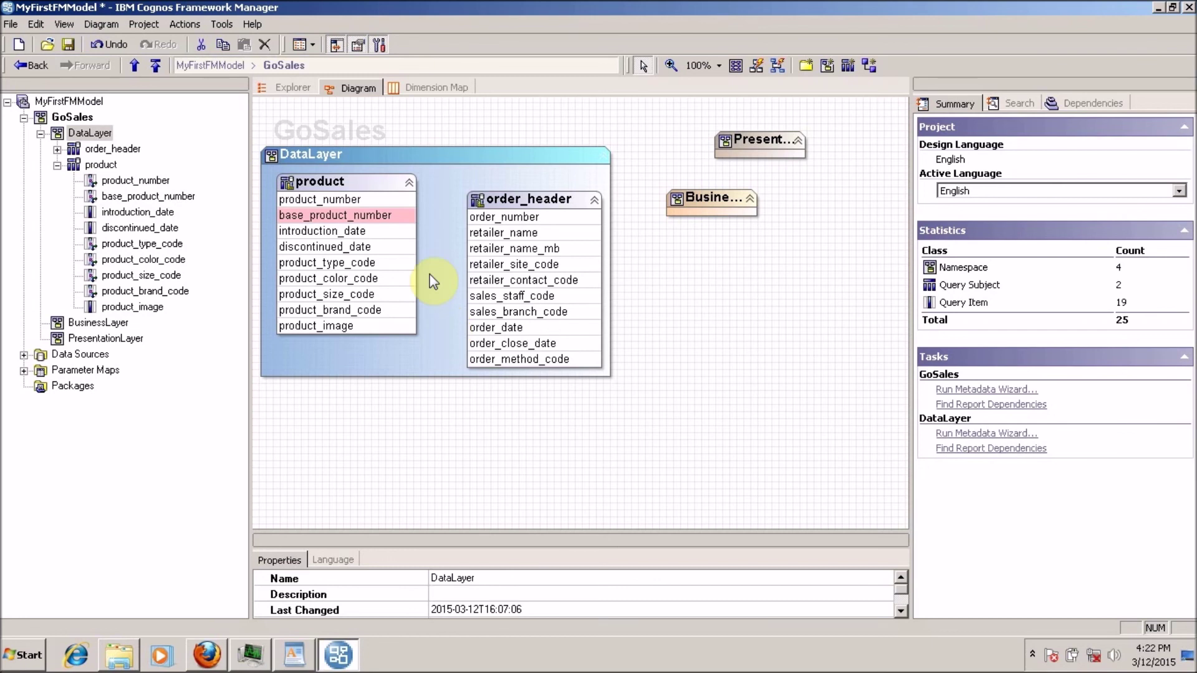
click(869, 66)
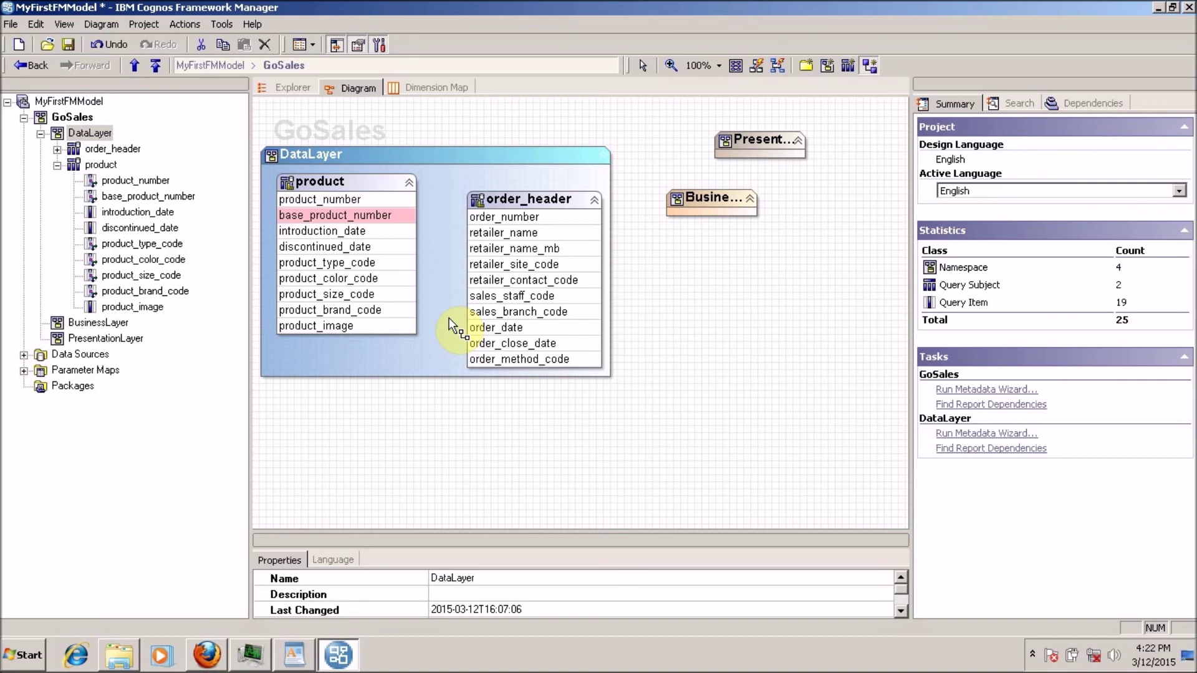
click(56, 165)
right_click(67, 135)
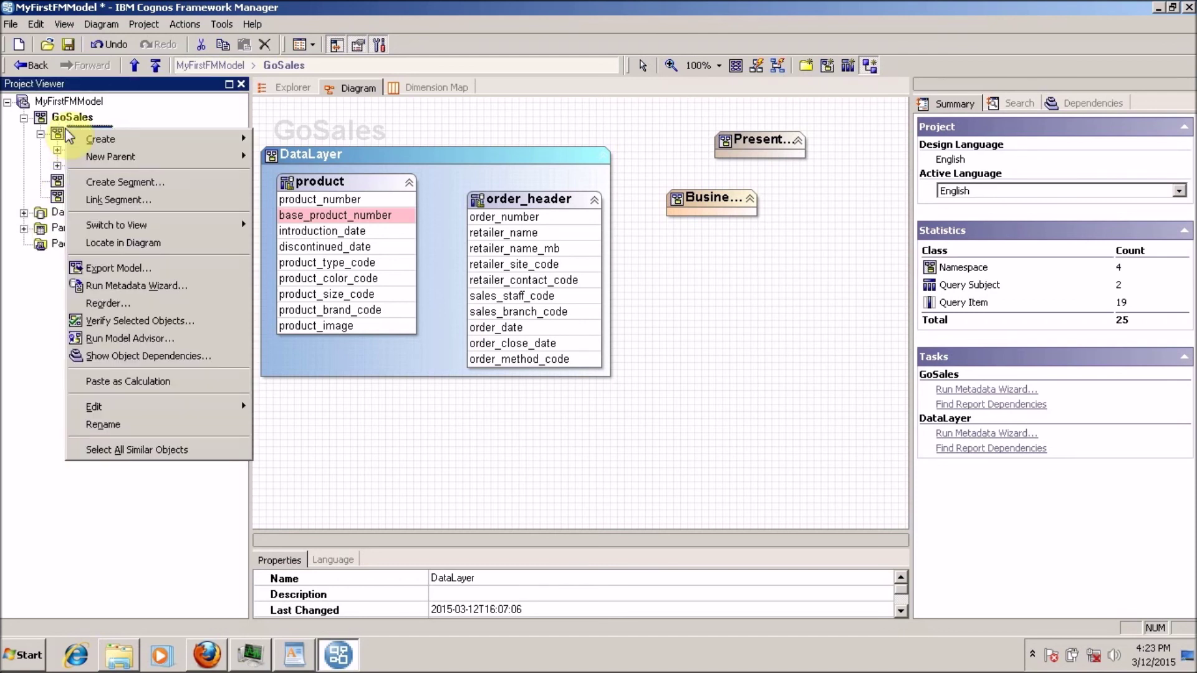
click(51, 129)
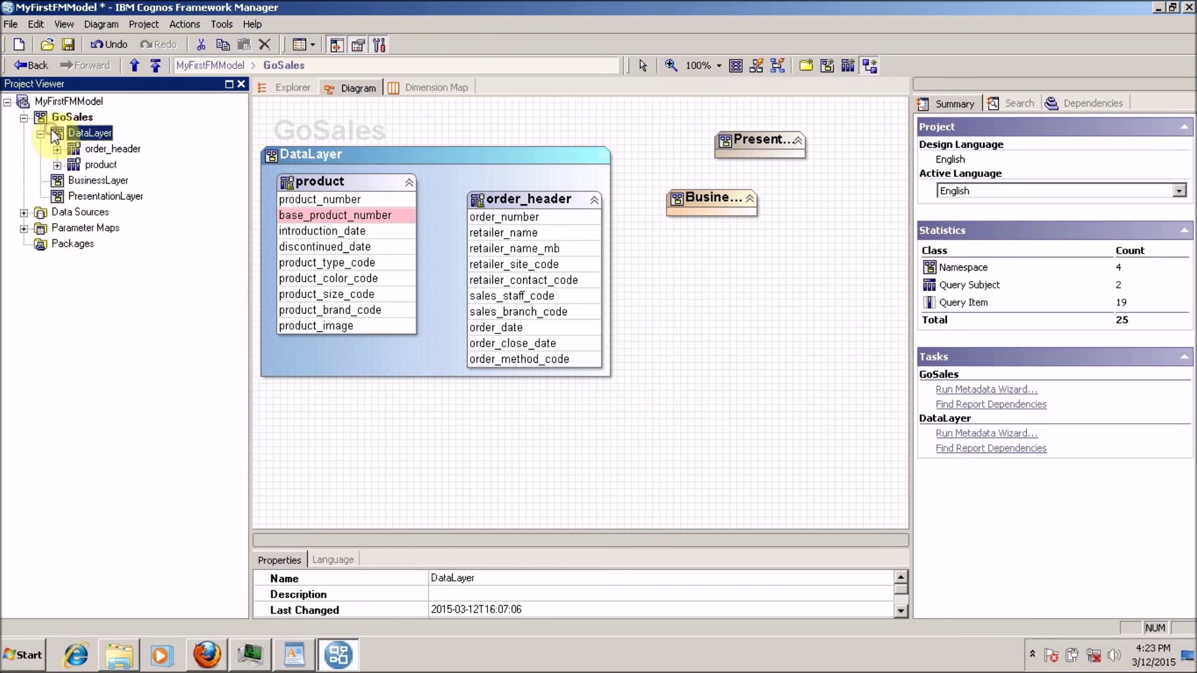
right_click(51, 129)
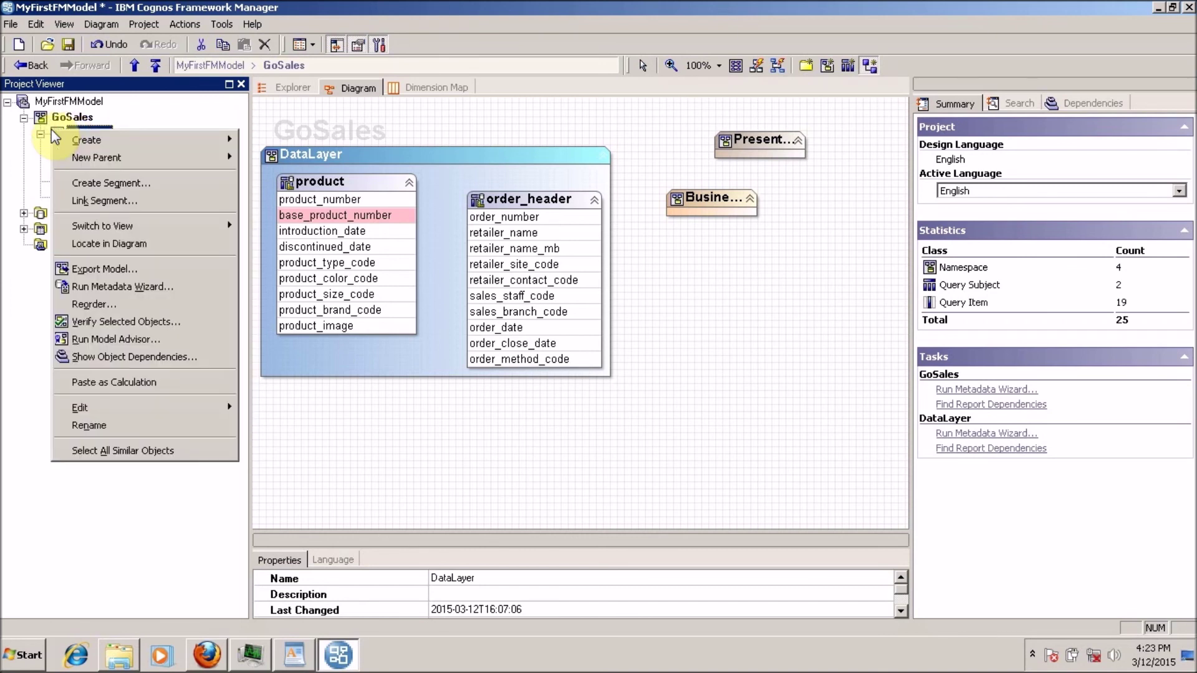
click(23, 152)
right_click(86, 135)
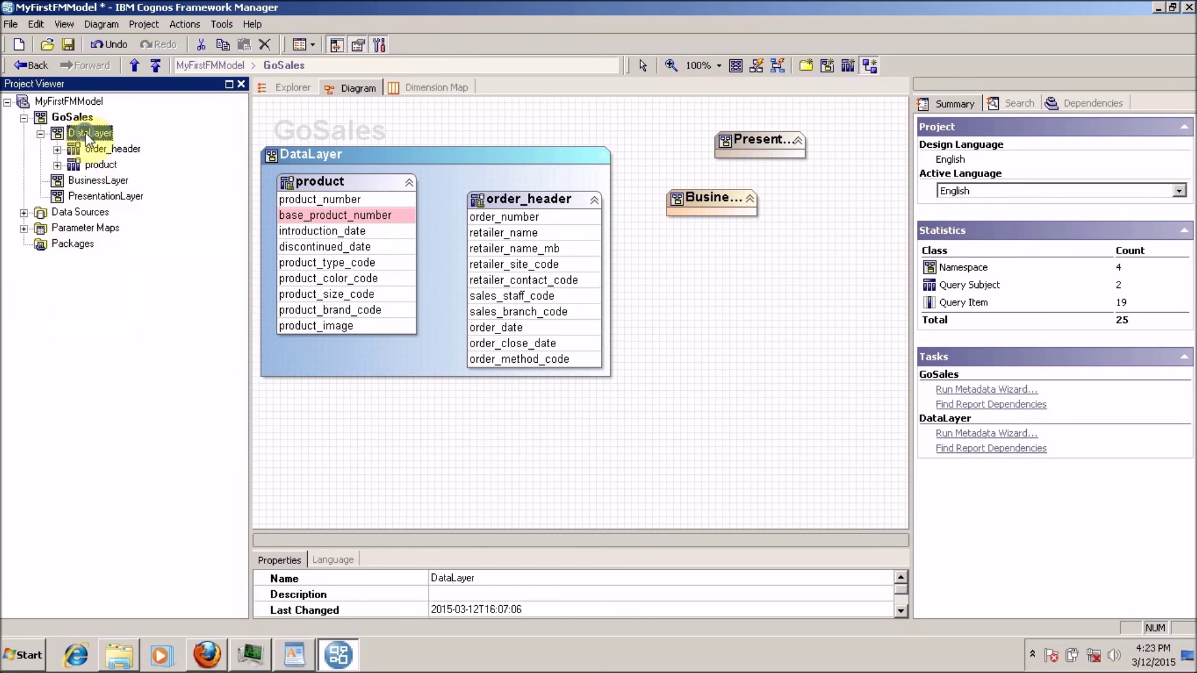
click(144, 345)
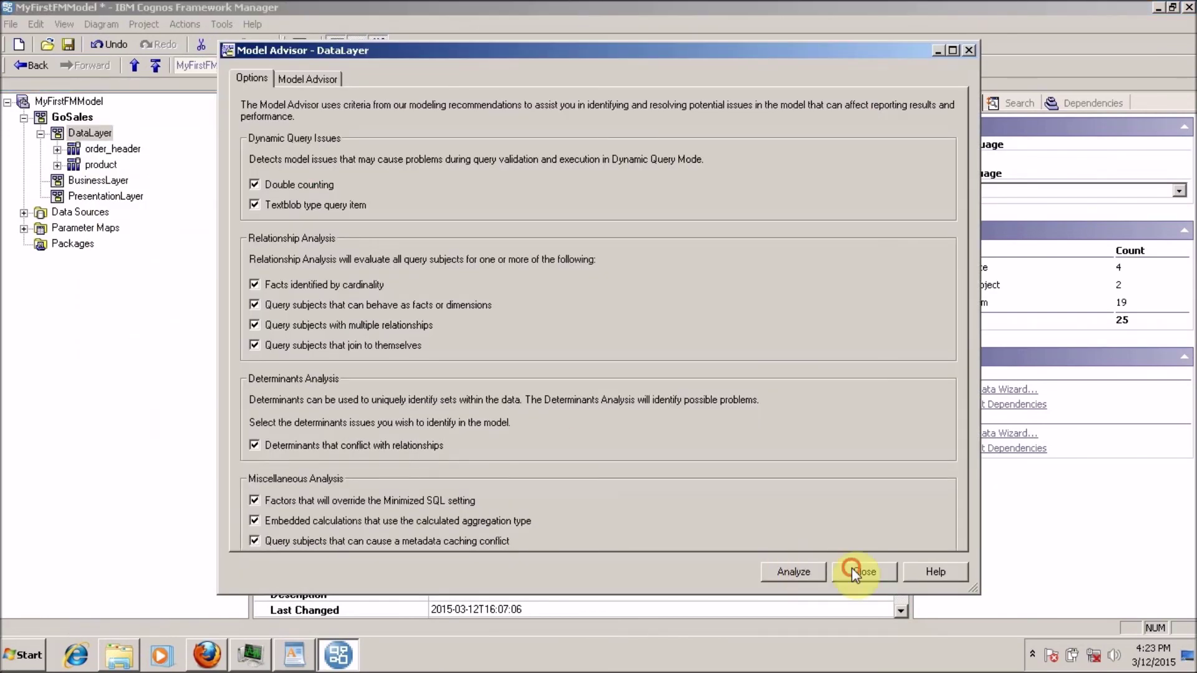
click(852, 570)
Run the Metadata Wizard on DataLayer with the great_outdoors_sales data source and list the tables of the gosales schema.
right_click(104, 132)
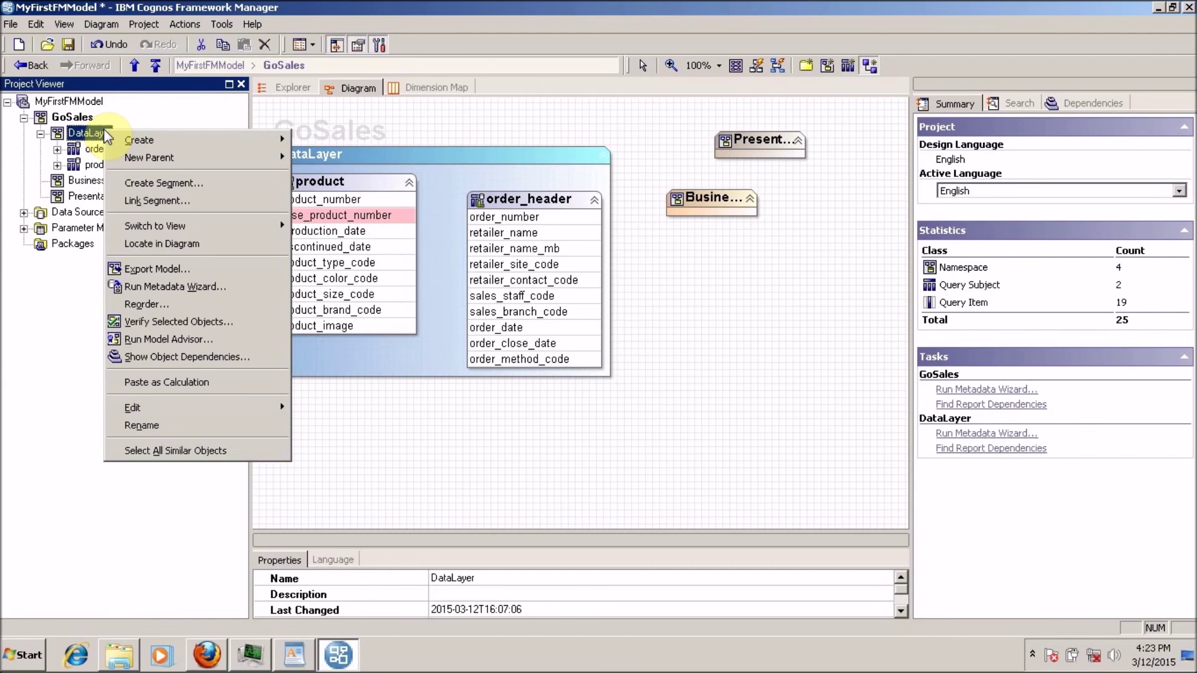
click(166, 287)
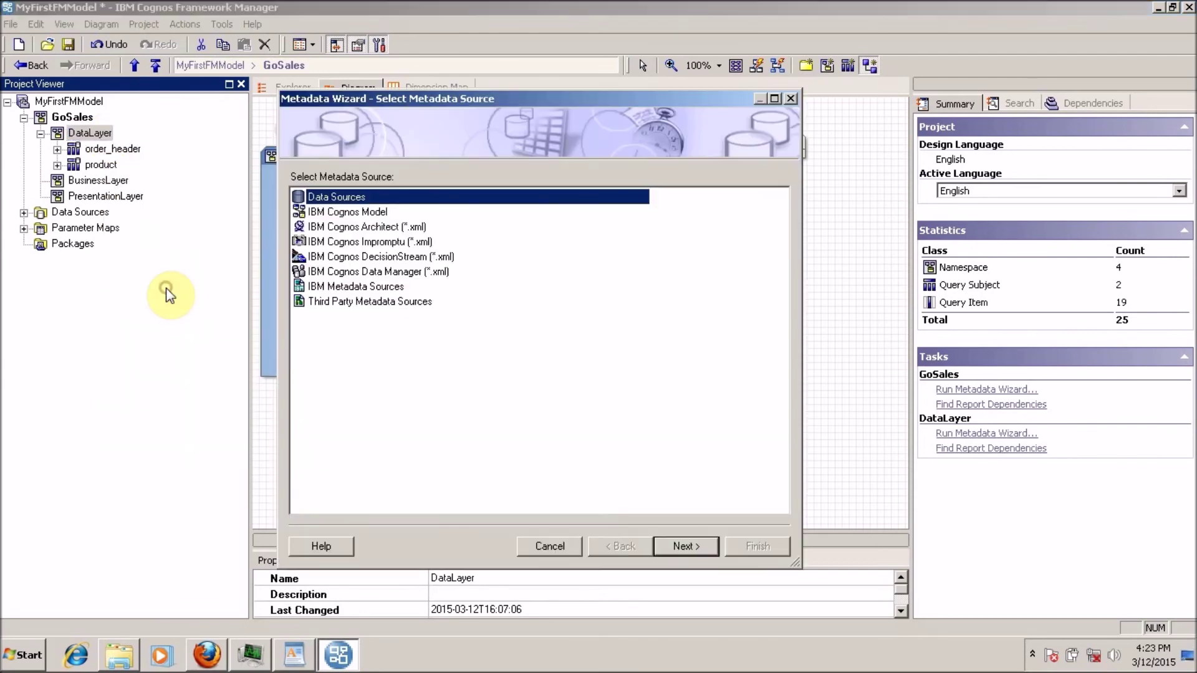
click(686, 546)
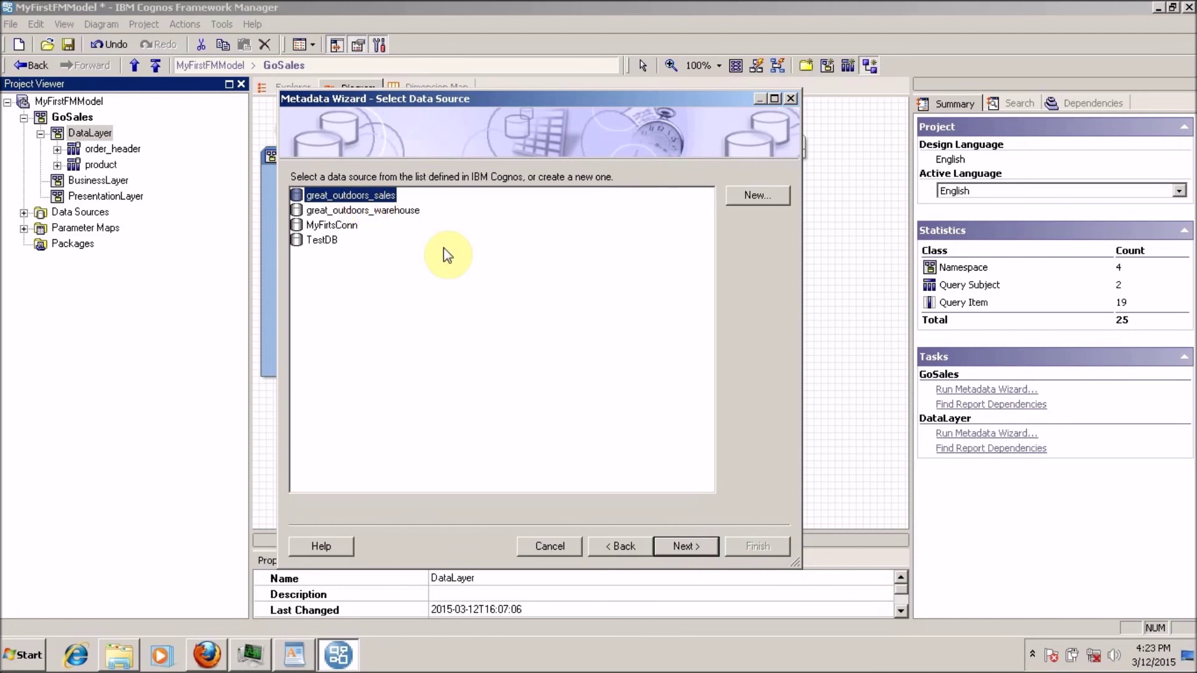
click(678, 547)
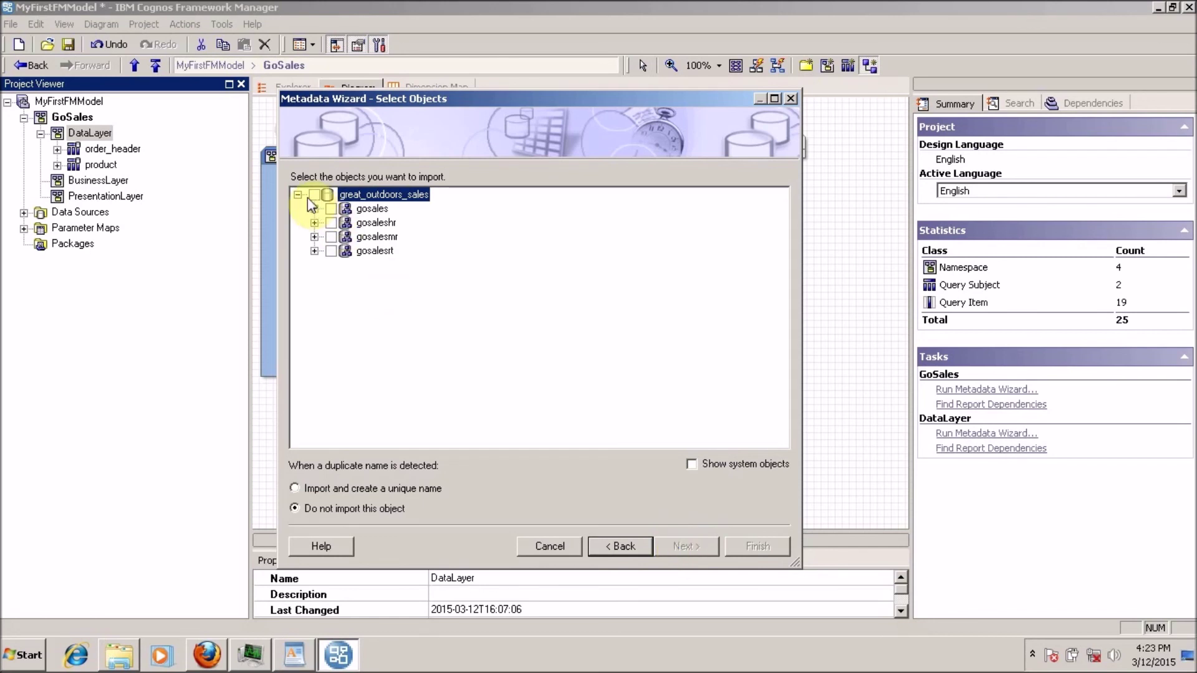
click(314, 209)
click(331, 223)
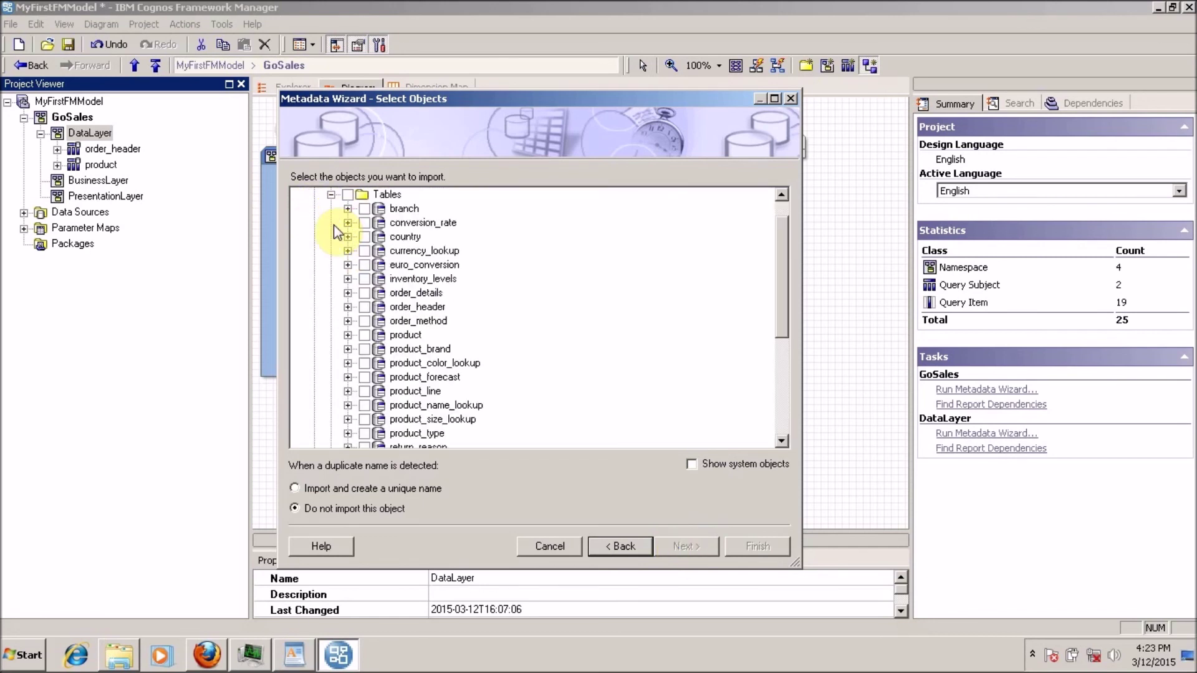
Import the product_brand and product_color_lookup tables into DataLayer without generating relationships from primary and foreign keys.
click(365, 349)
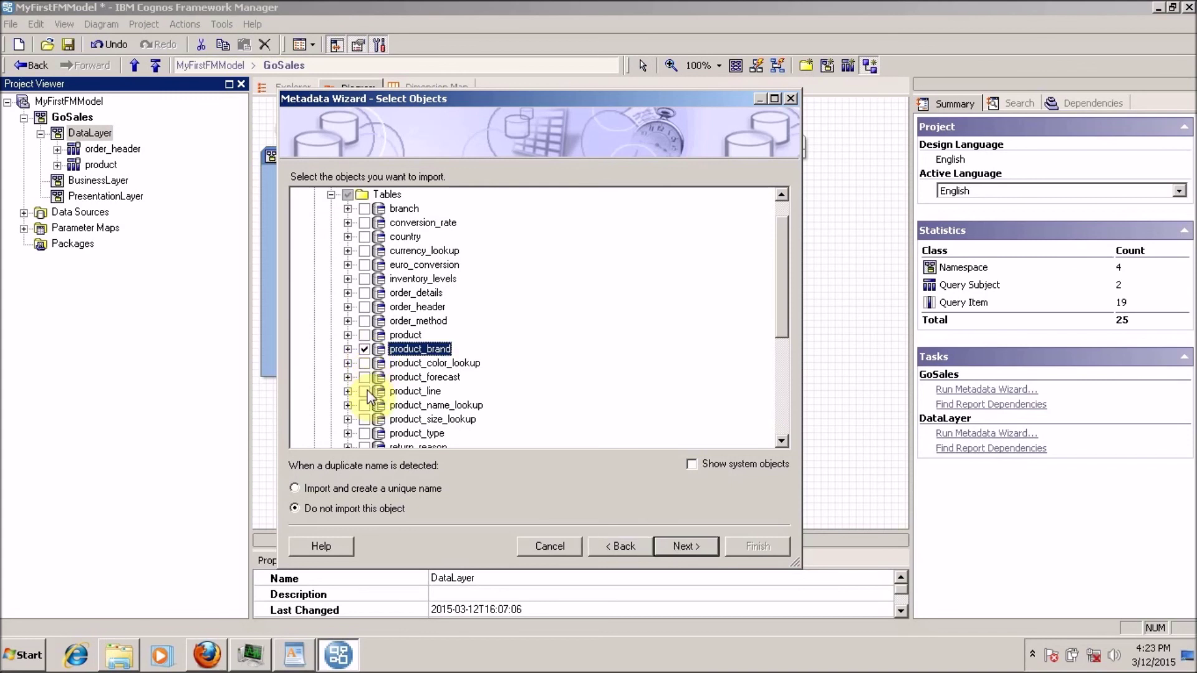
click(366, 364)
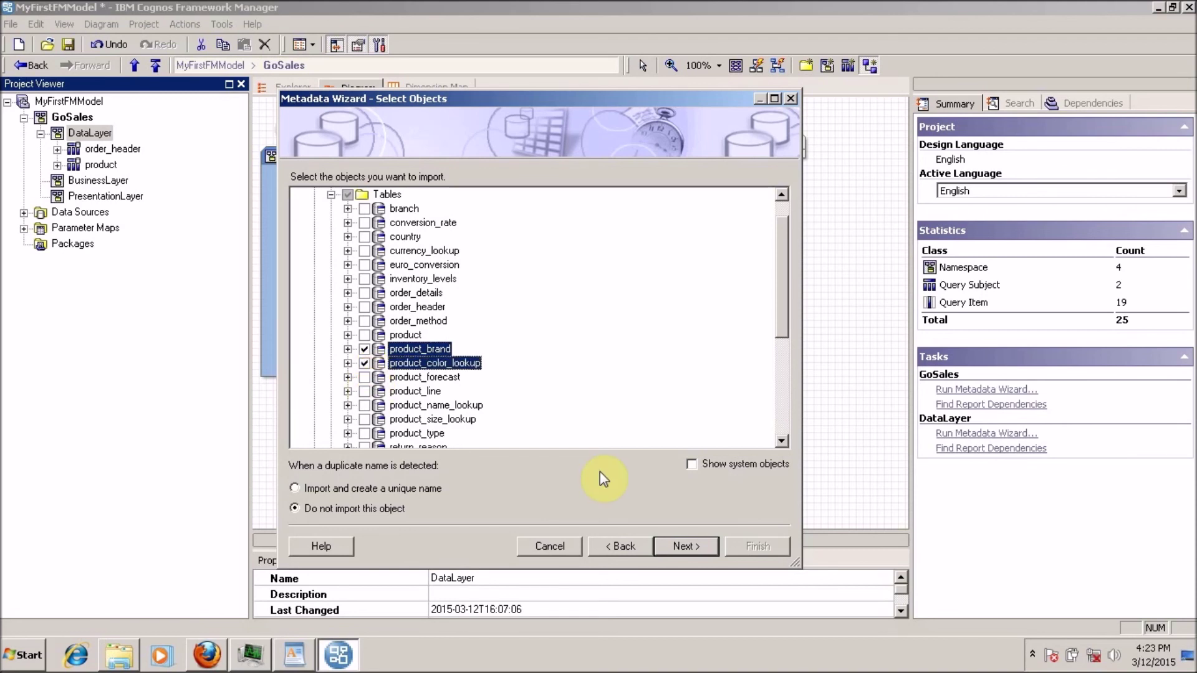
click(685, 546)
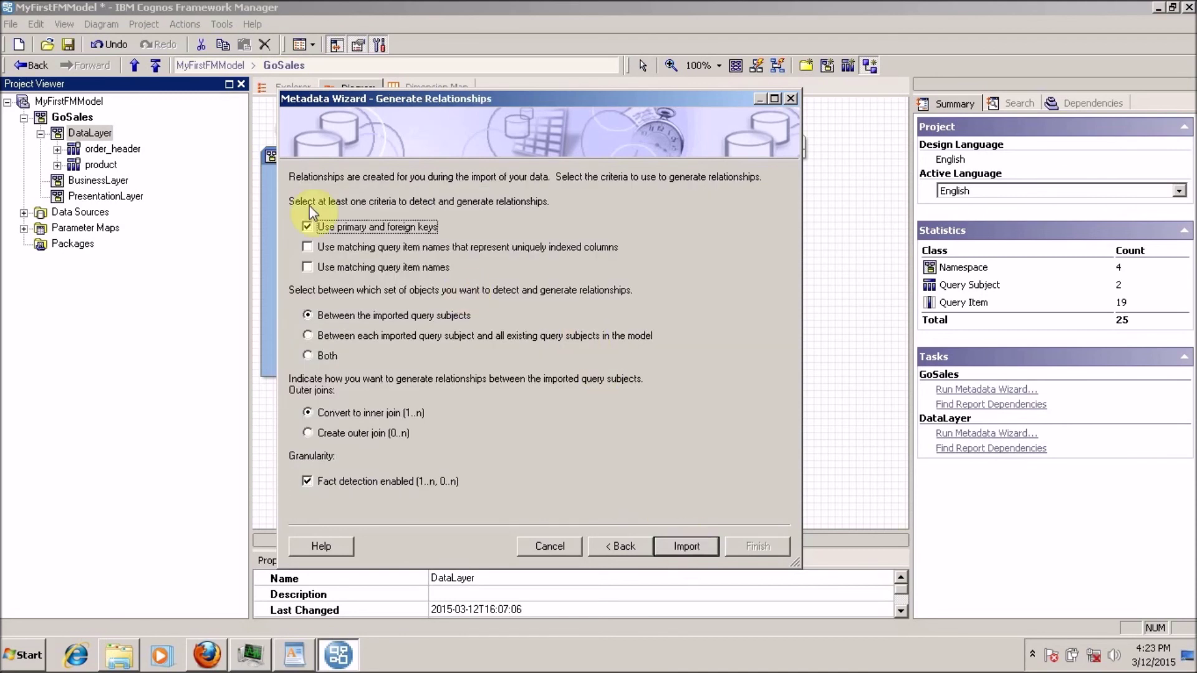
click(307, 227)
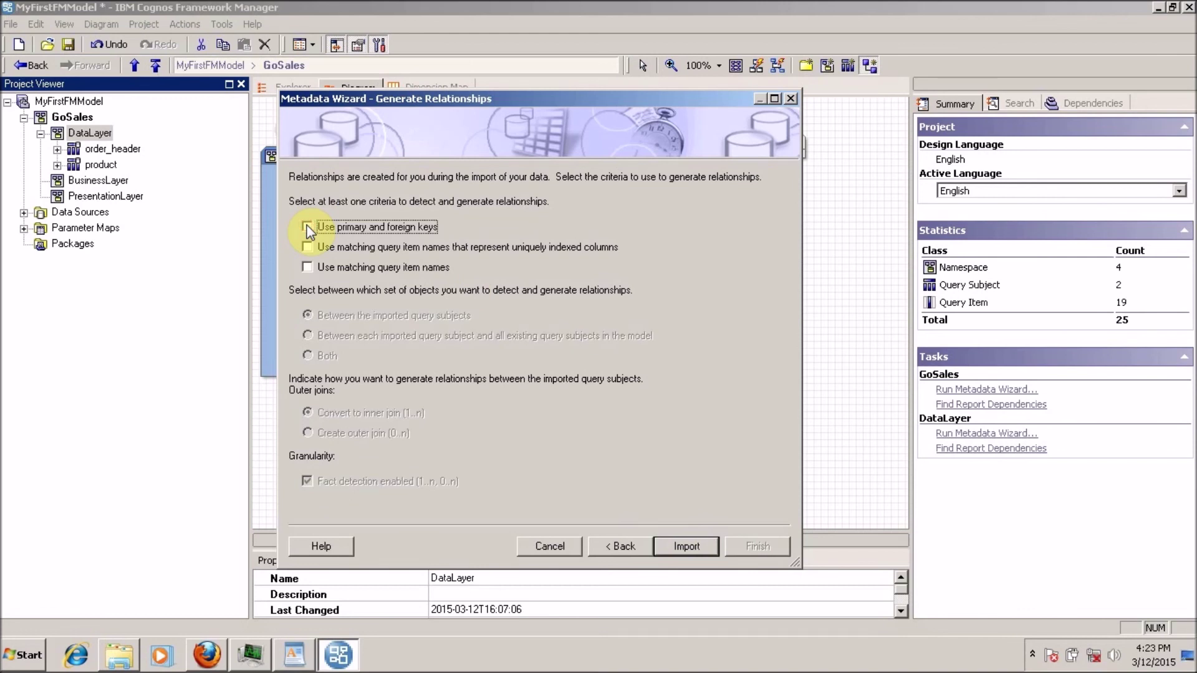
click(688, 553)
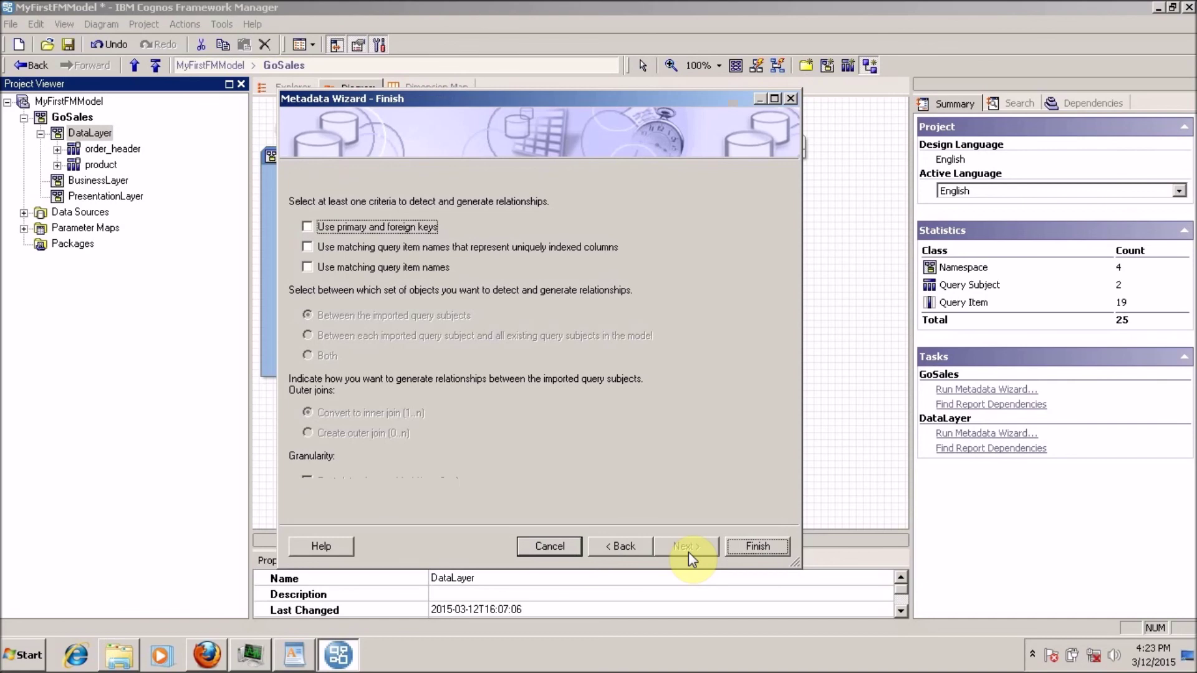
click(756, 546)
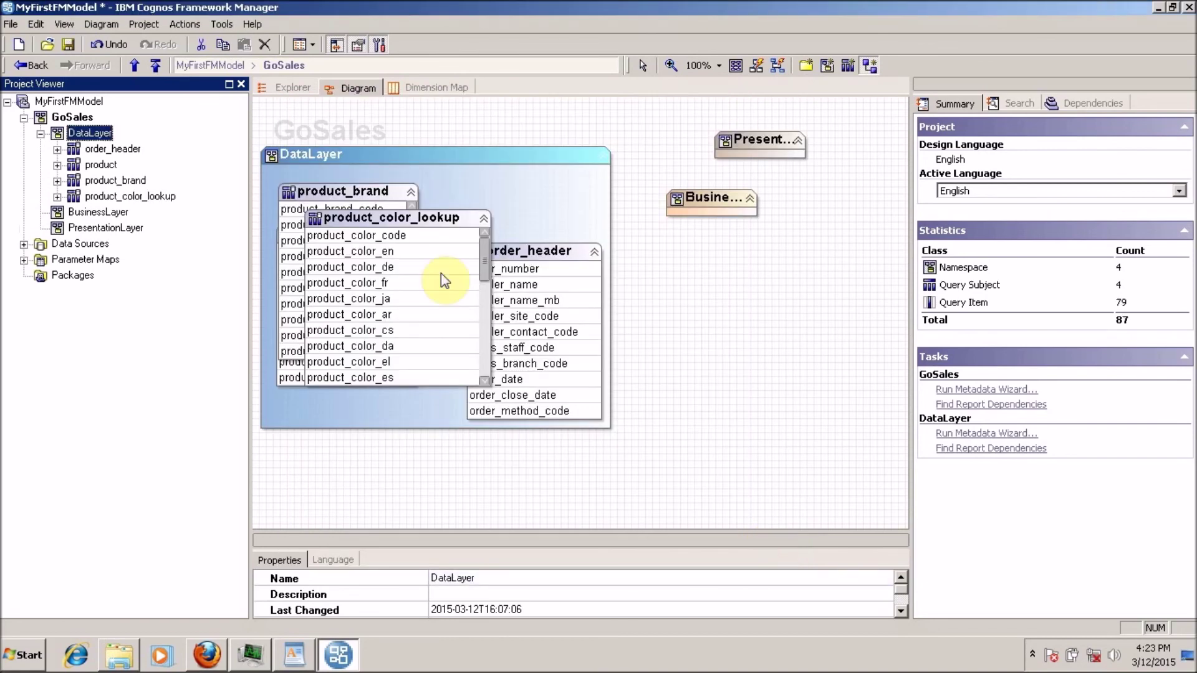
Expand product_brand in the project tree and check the Usage of its product_brand_code and product_brand_en query items.
click(58, 180)
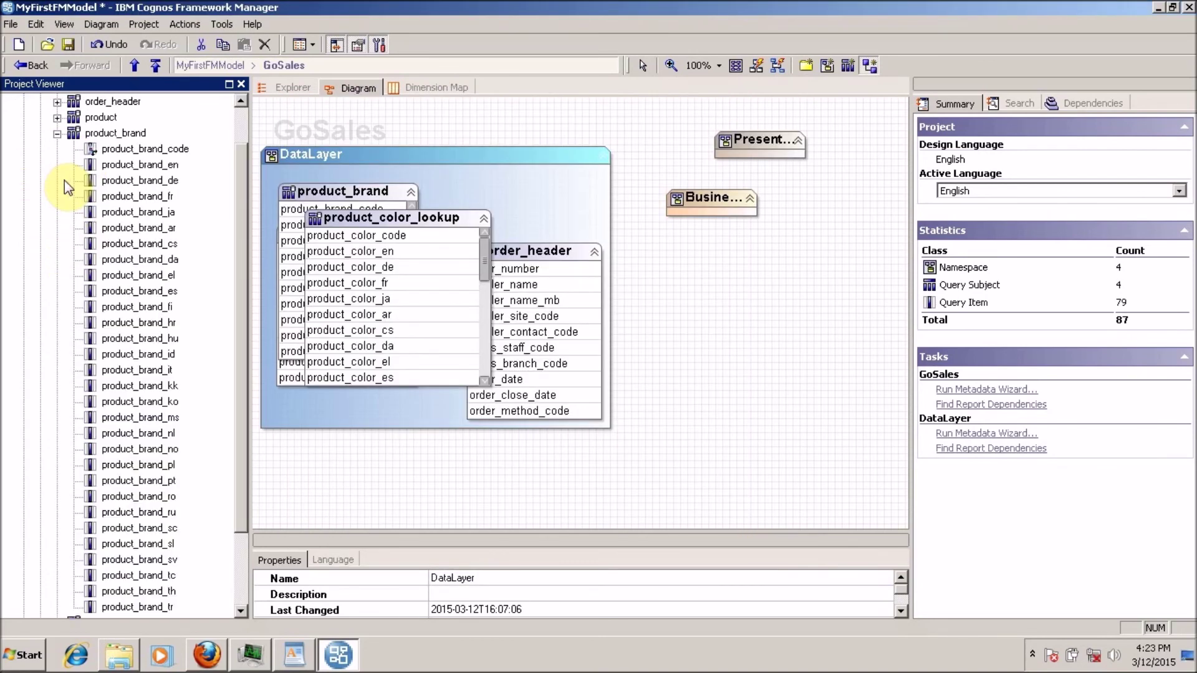
click(162, 153)
drag(242, 172, 237, 140)
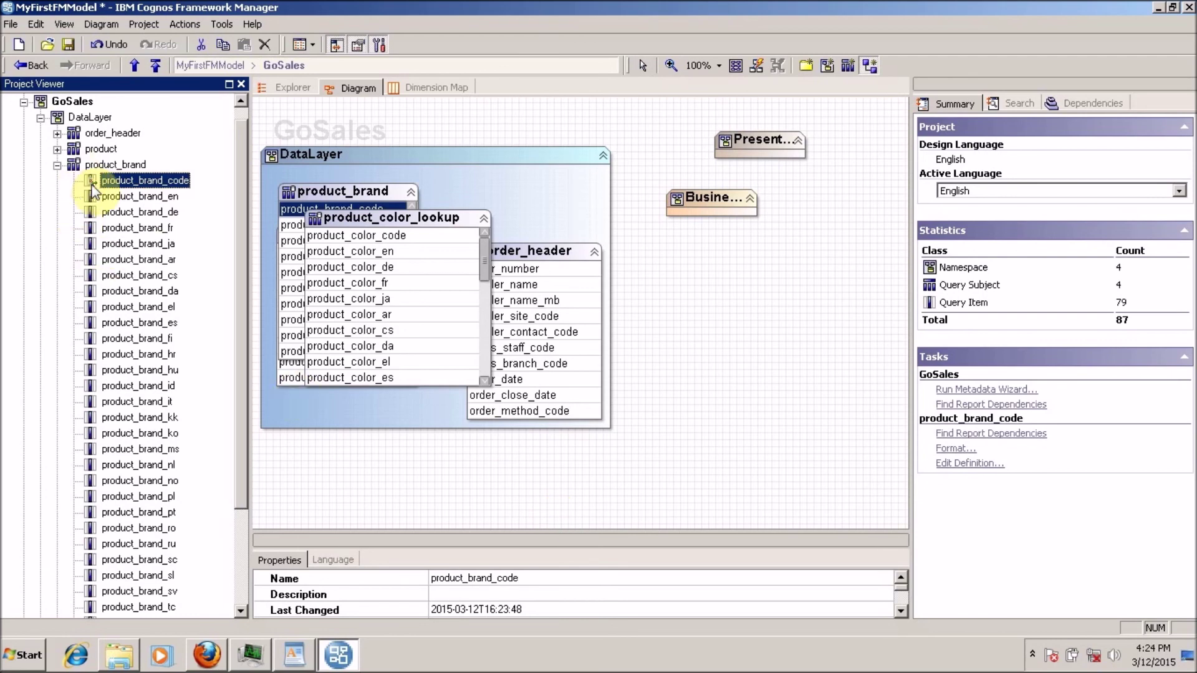
drag(506, 534, 495, 335)
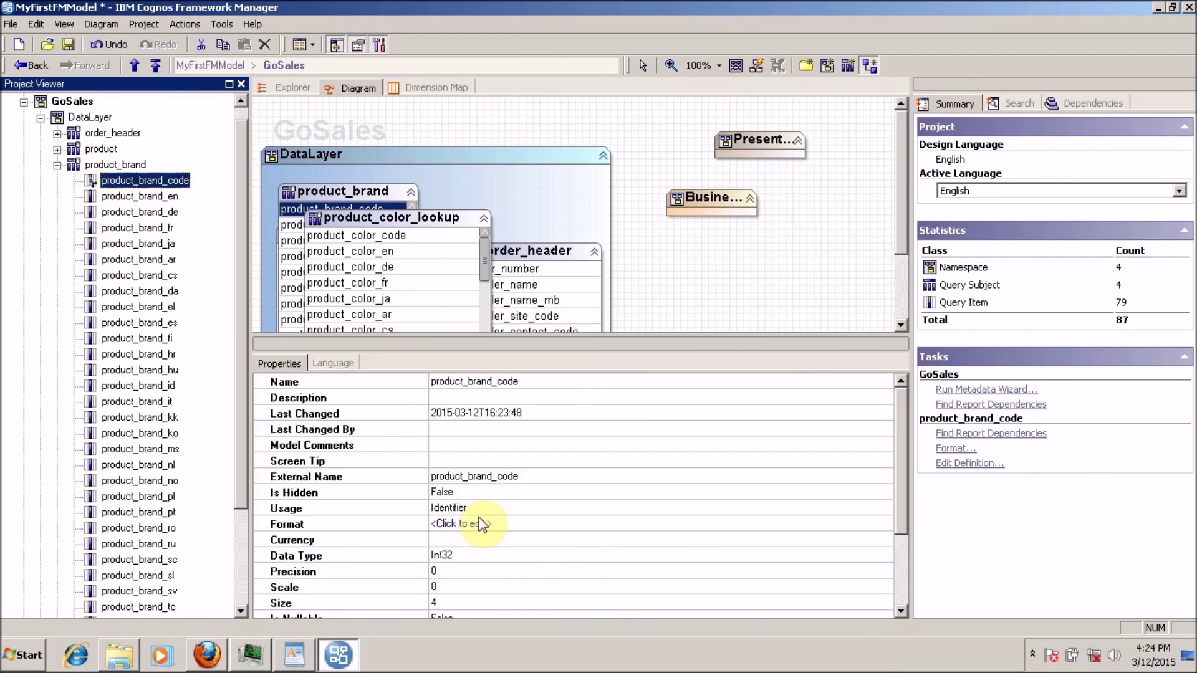
click(168, 196)
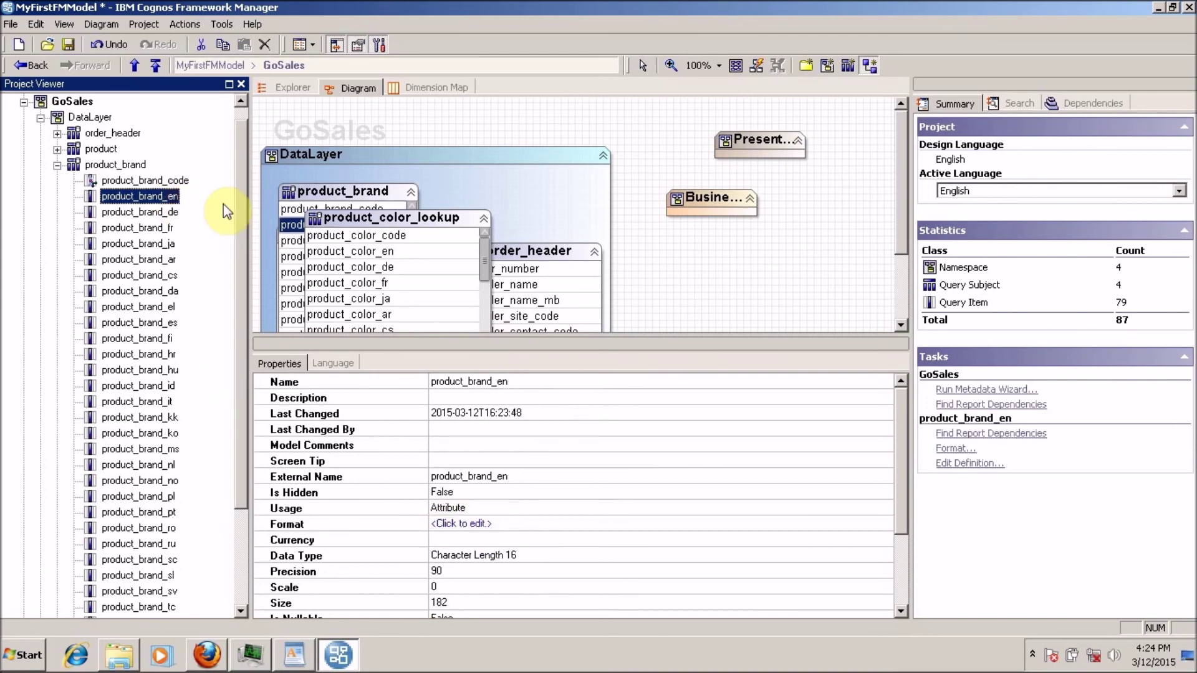
drag(237, 206, 248, 310)
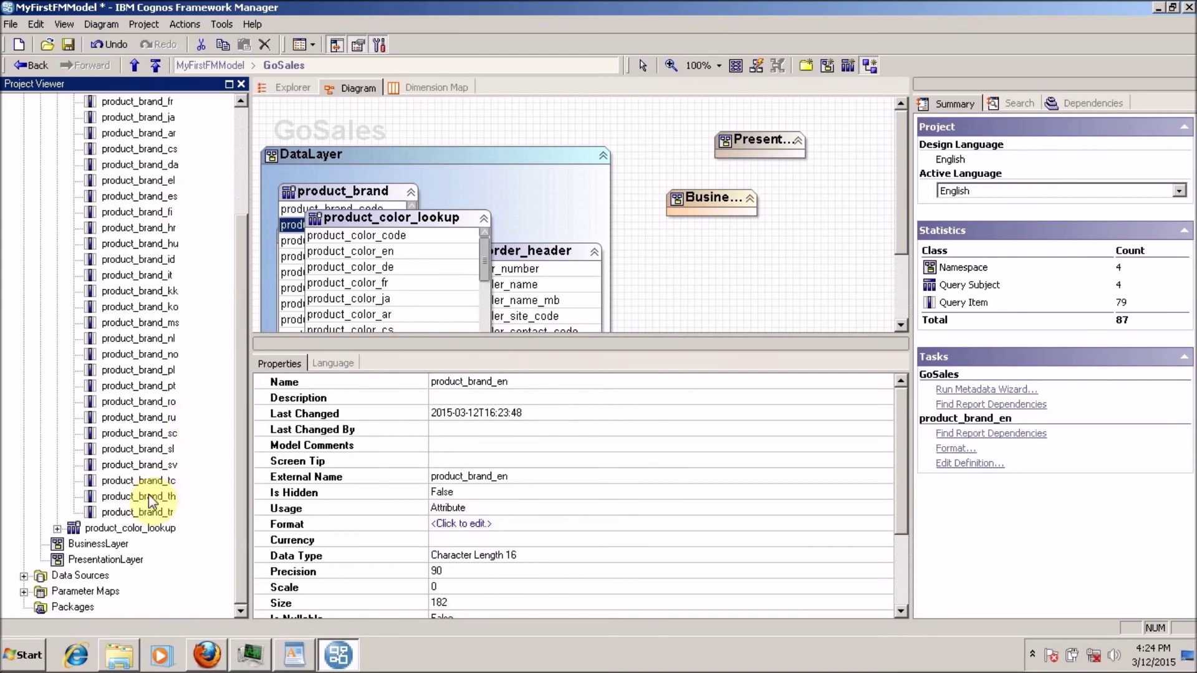
Check the Usage of product_brand's language items from product_brand_en through product_brand_tr, and collapse product_brand in the project tree.
shift+click(150, 511)
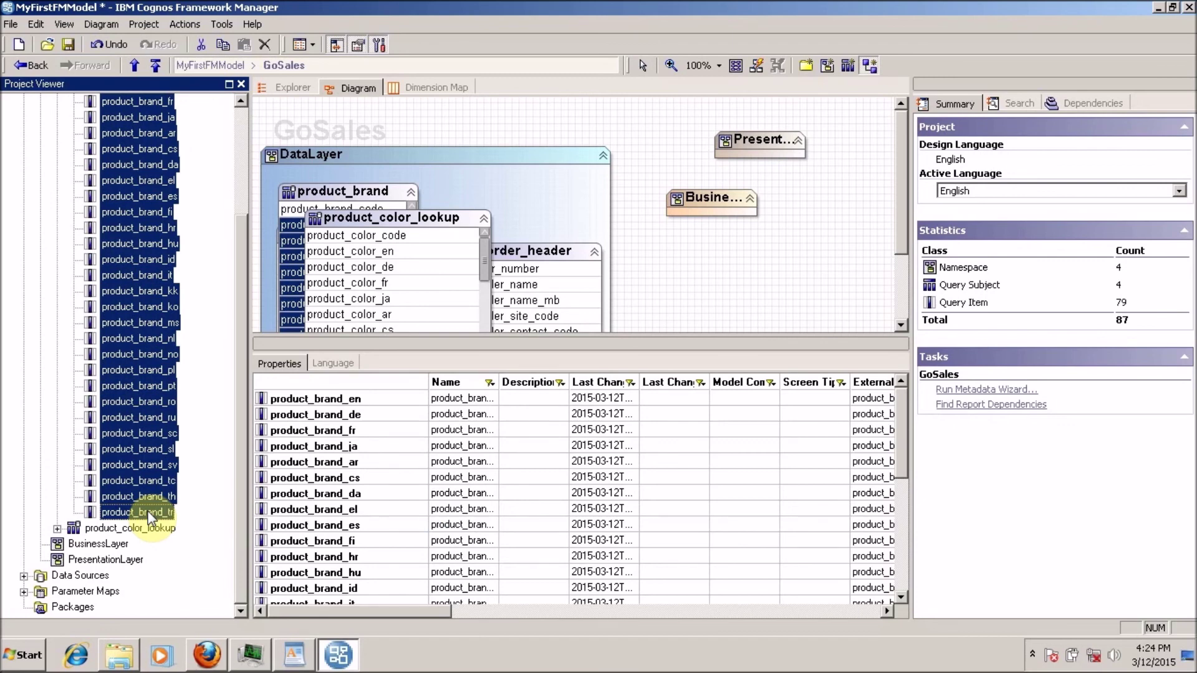
drag(424, 611, 592, 628)
click(901, 514)
drag(901, 514, 890, 293)
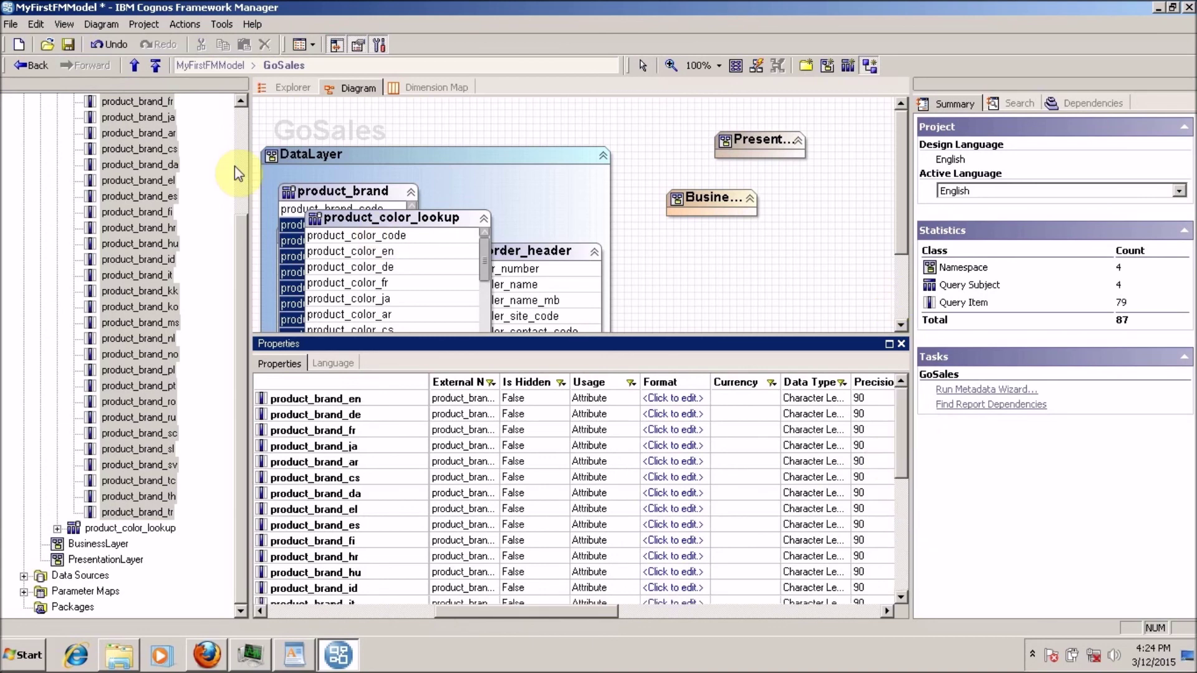
drag(235, 174, 240, 112)
click(56, 180)
click(109, 181)
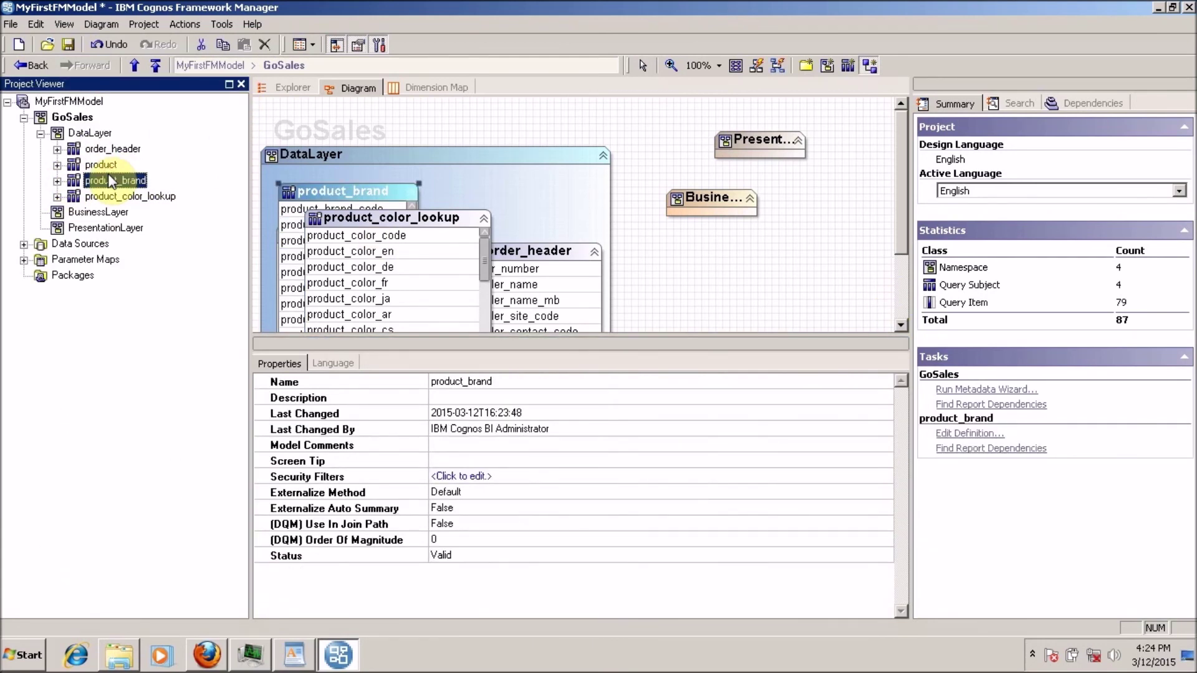
Expand product_color_lookup and check the Usage of product_color_code and of the language items product_color_en through product_color_tr.
click(56, 196)
click(185, 151)
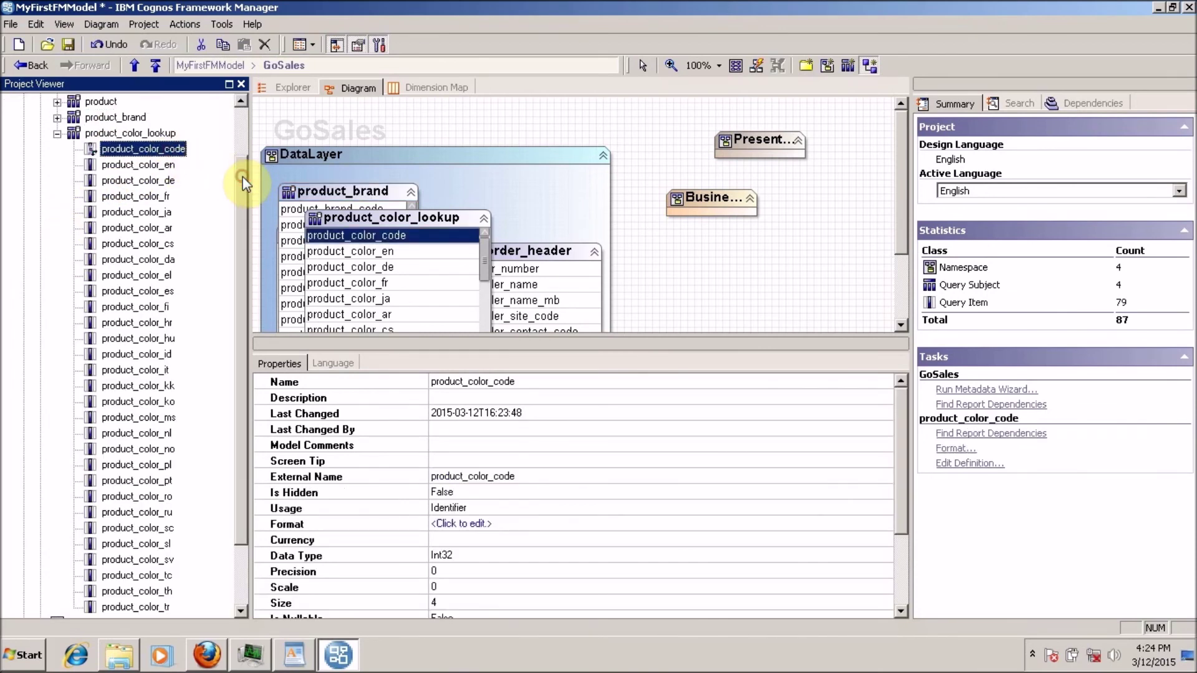
scroll(243, 183, down, 3)
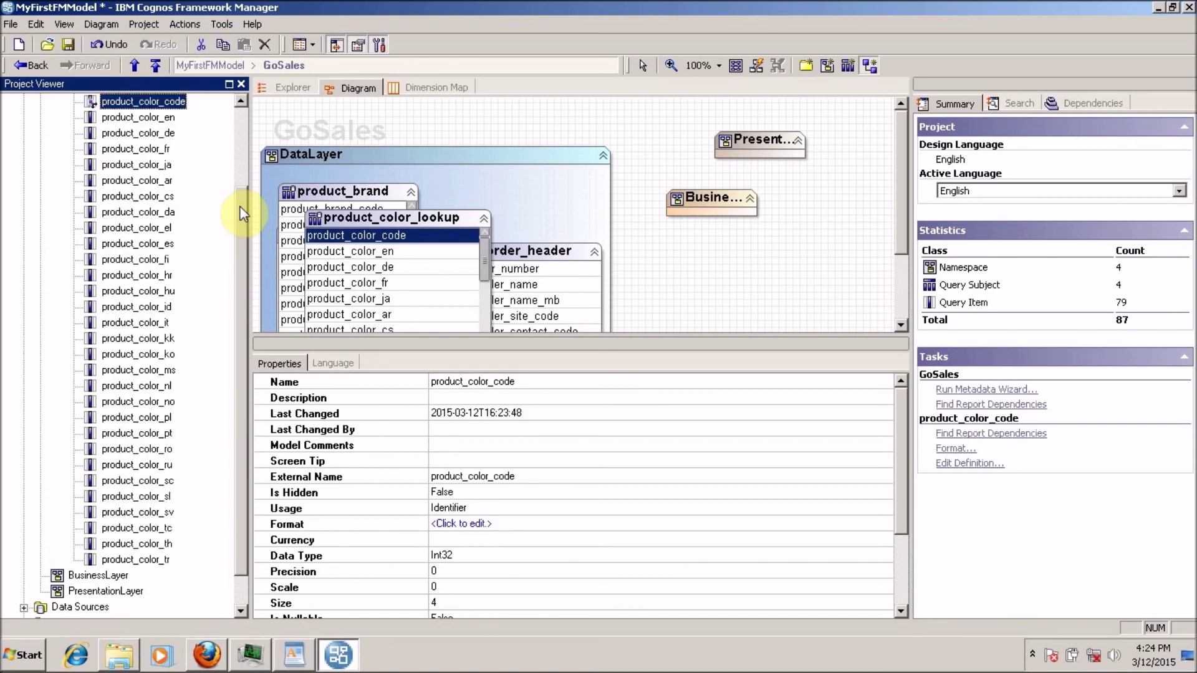
scroll(241, 214, up, 1)
click(136, 133)
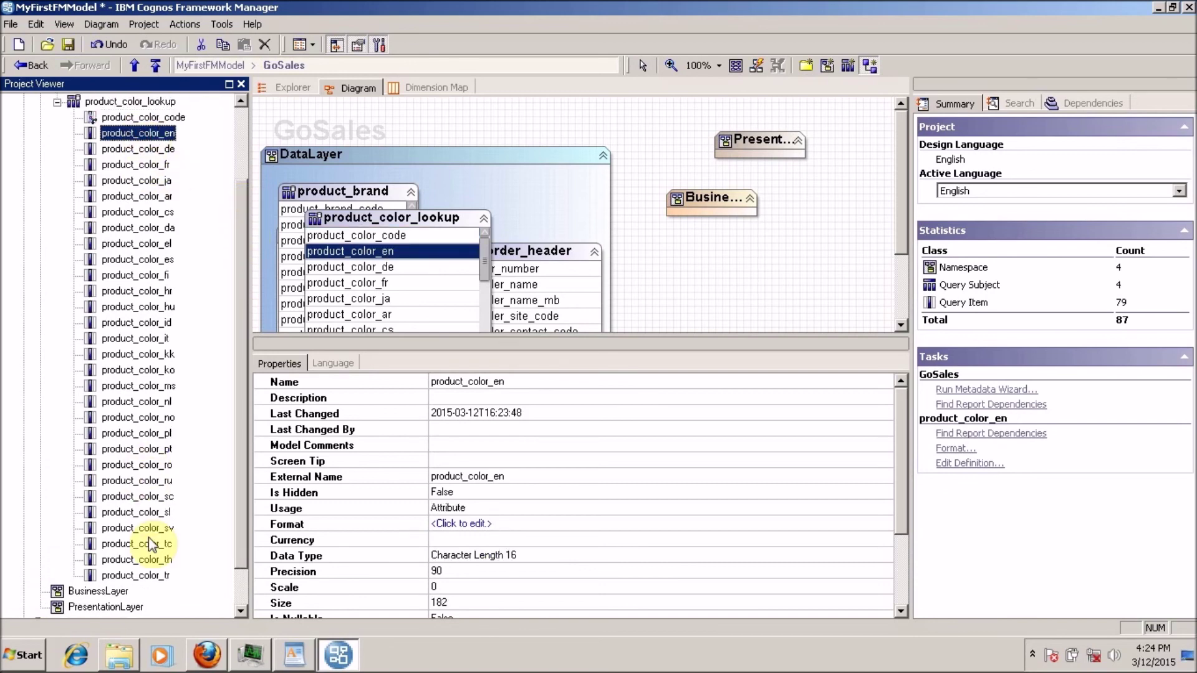
shift+click(153, 576)
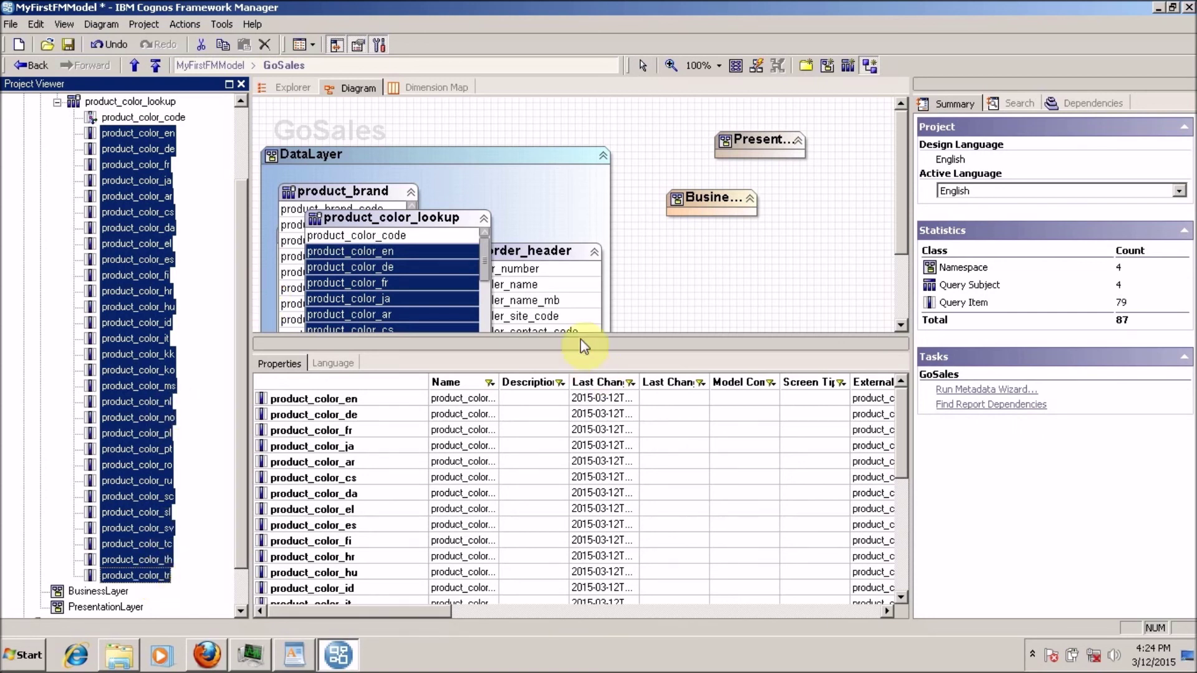
Enlarge the diagram area by shrinking the properties area, and open the DataLayer namespace in the diagram.
drag(569, 340, 527, 601)
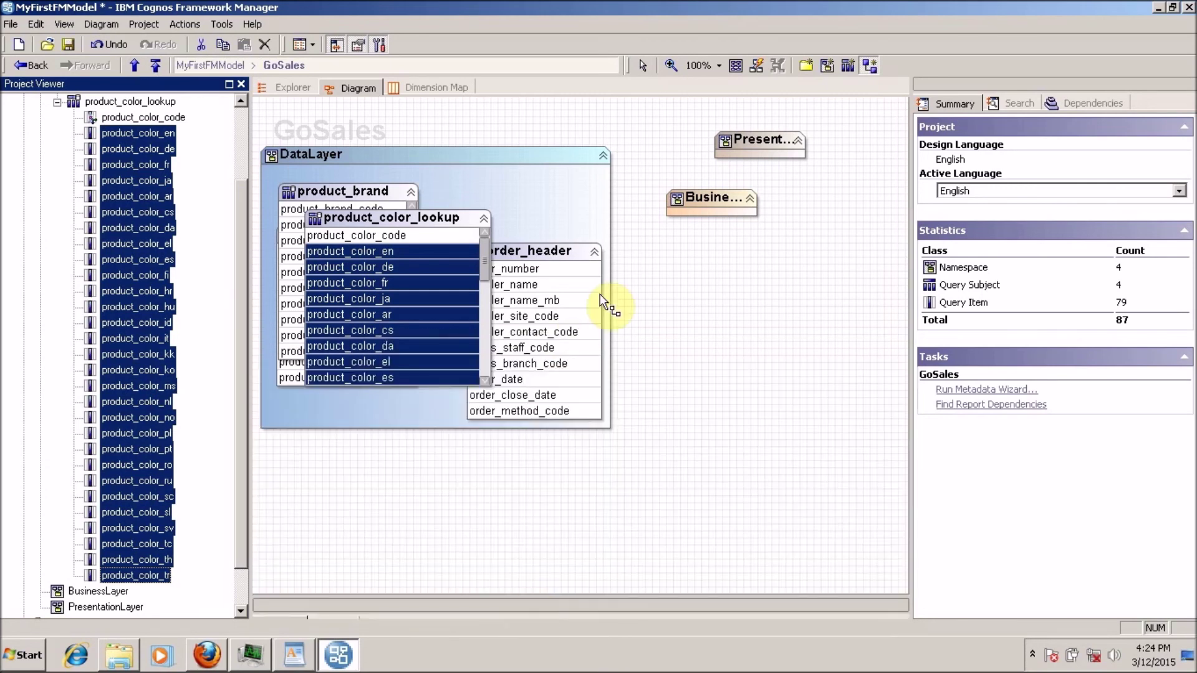
click(545, 161)
drag(563, 170, 872, 62)
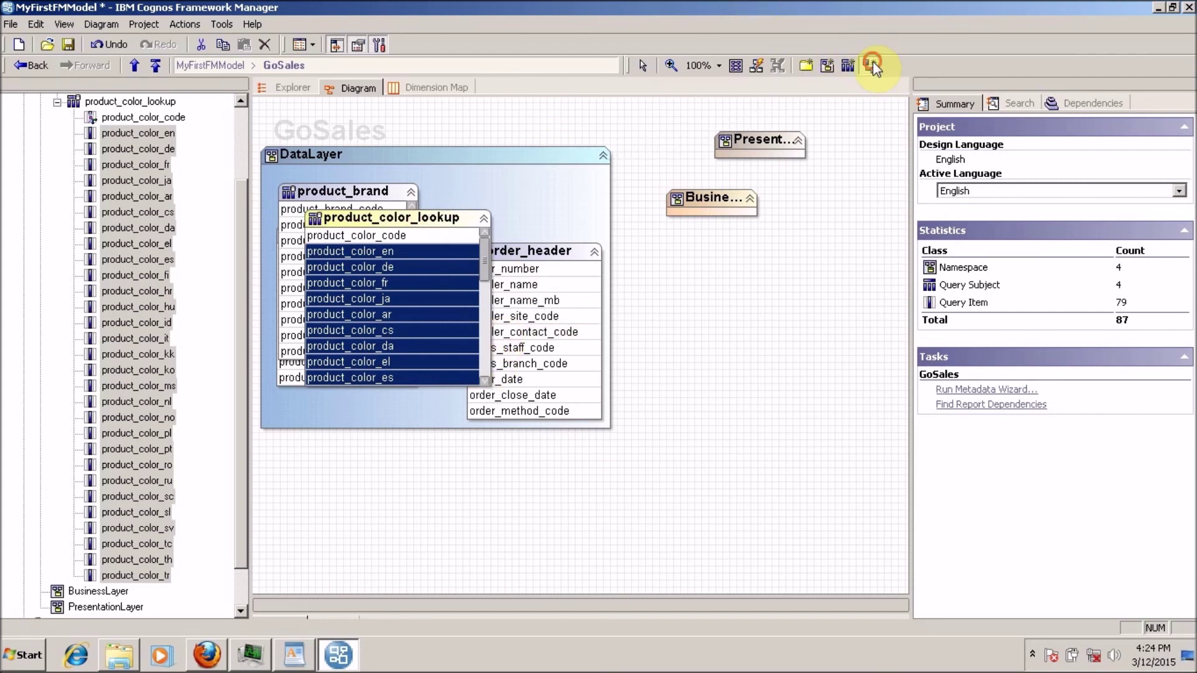
mouse_move(412, 222)
mouse_down()
mouse_move(567, 147)
mouse_move(551, 142)
mouse_move(536, 168)
mouse_up()
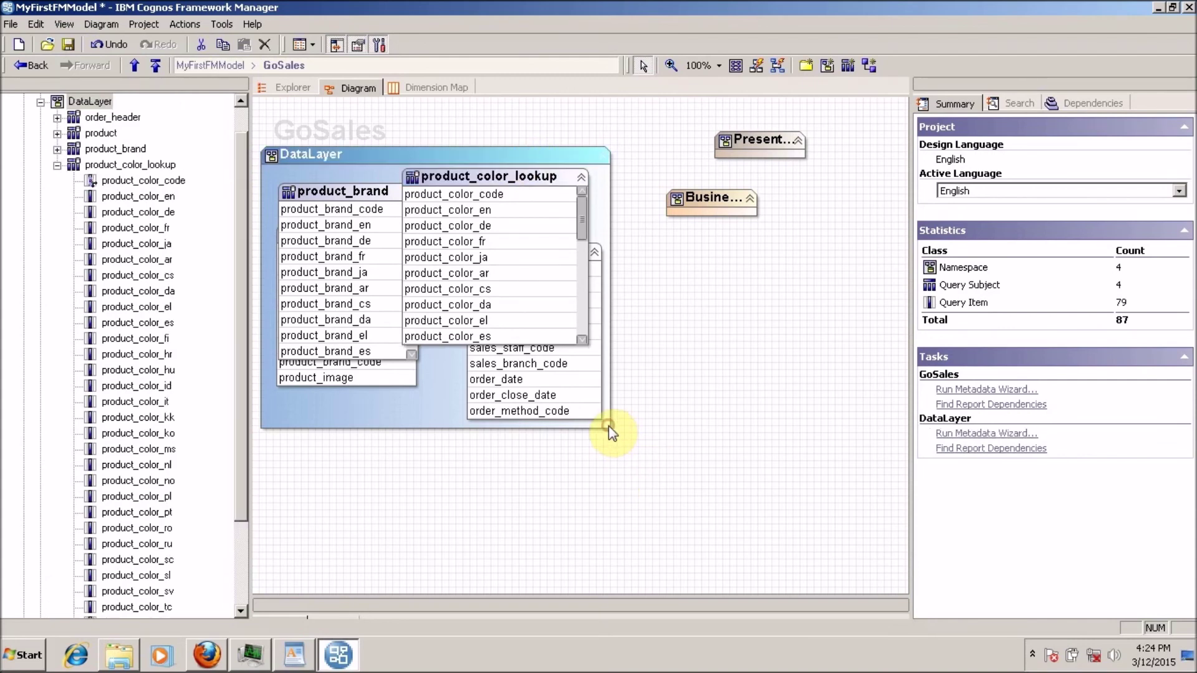
double_click(556, 164)
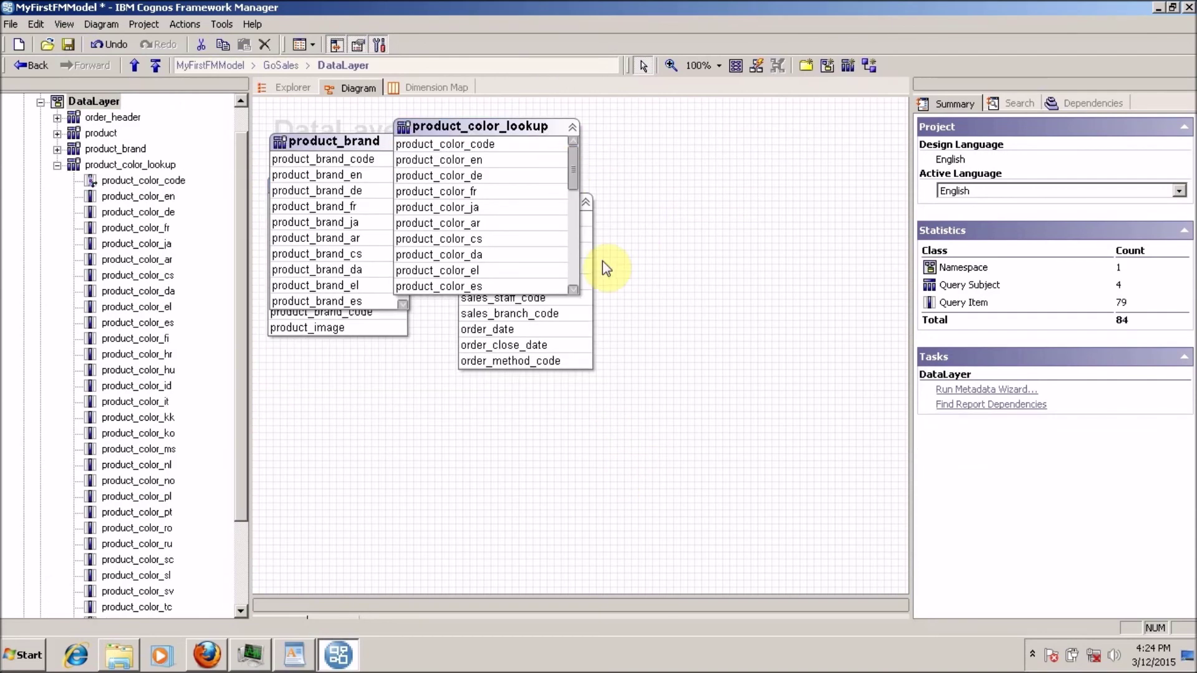
Separate product_color_lookup and product_brand from the product table, and check the arrangement from the GoSales level before reopening DataLayer.
drag(470, 125, 688, 223)
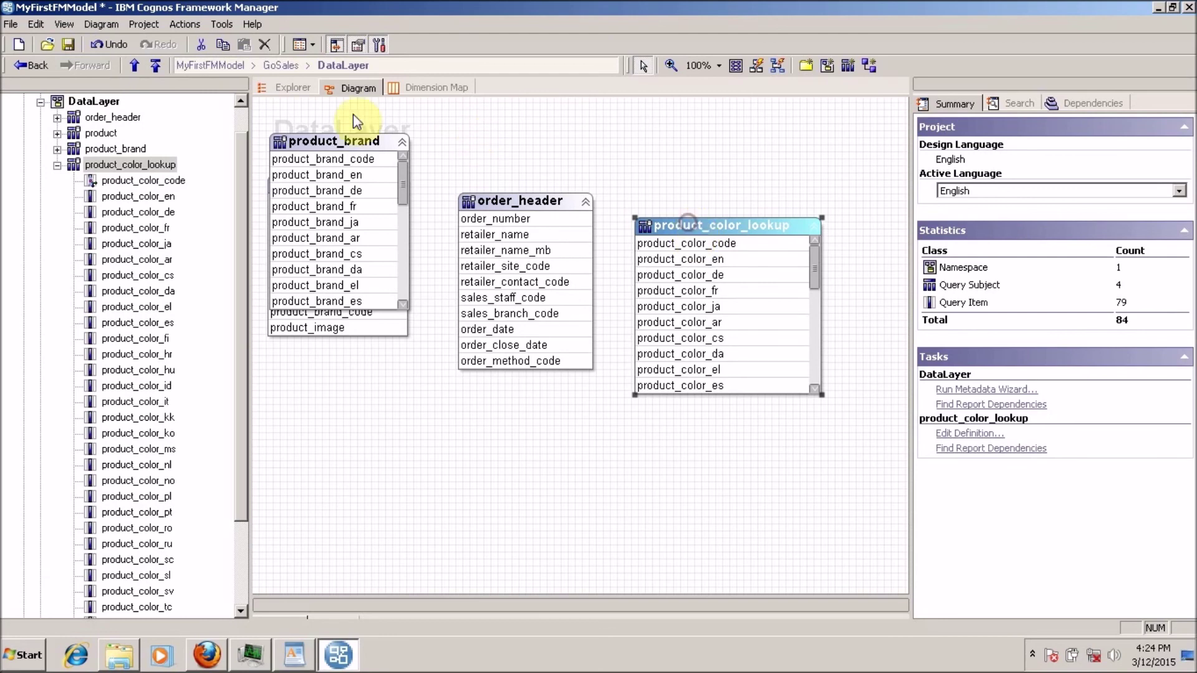
drag(338, 142, 529, 125)
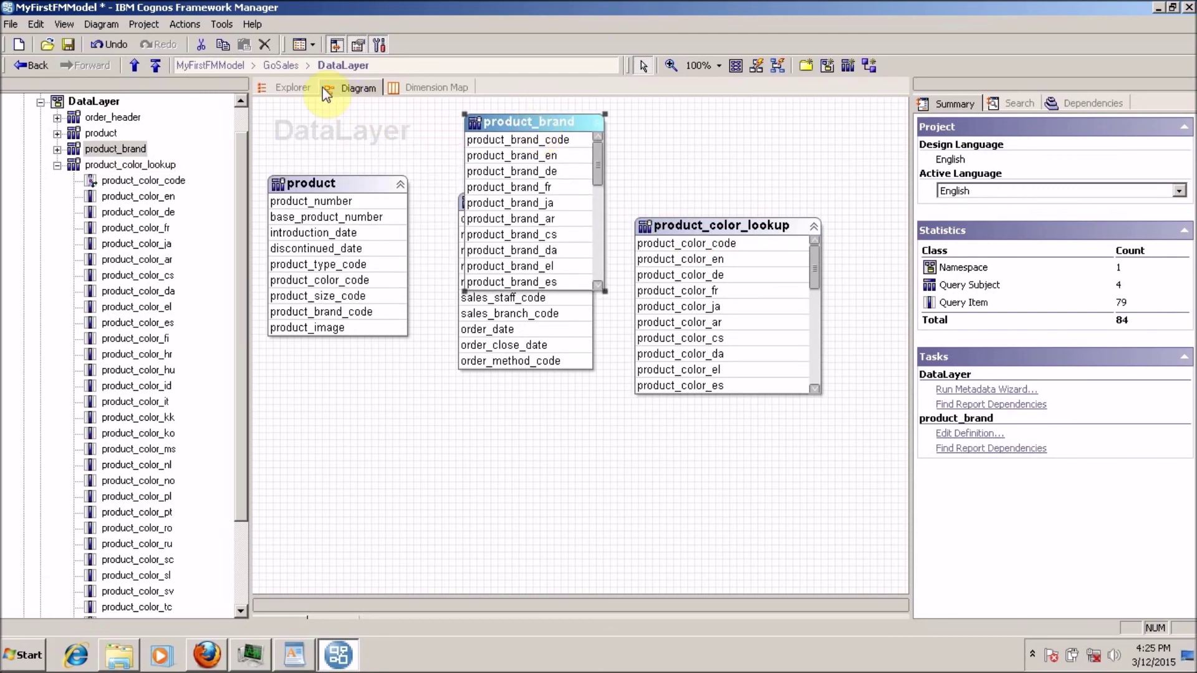
click(281, 65)
click(383, 154)
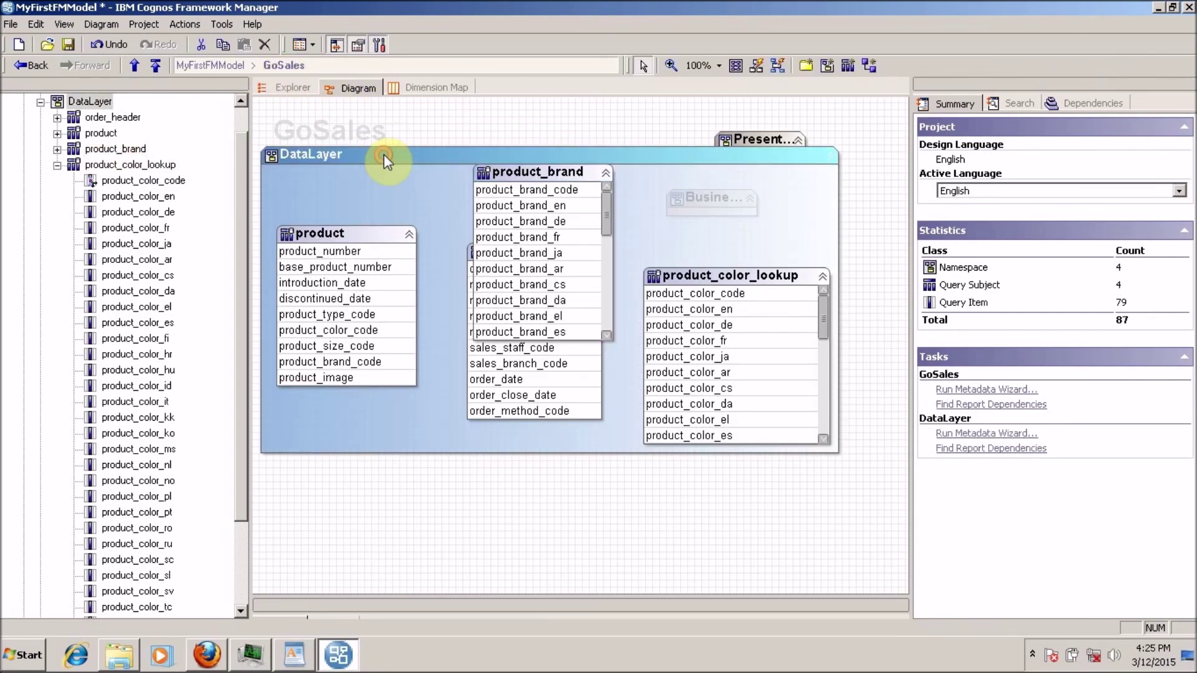
double_click(383, 155)
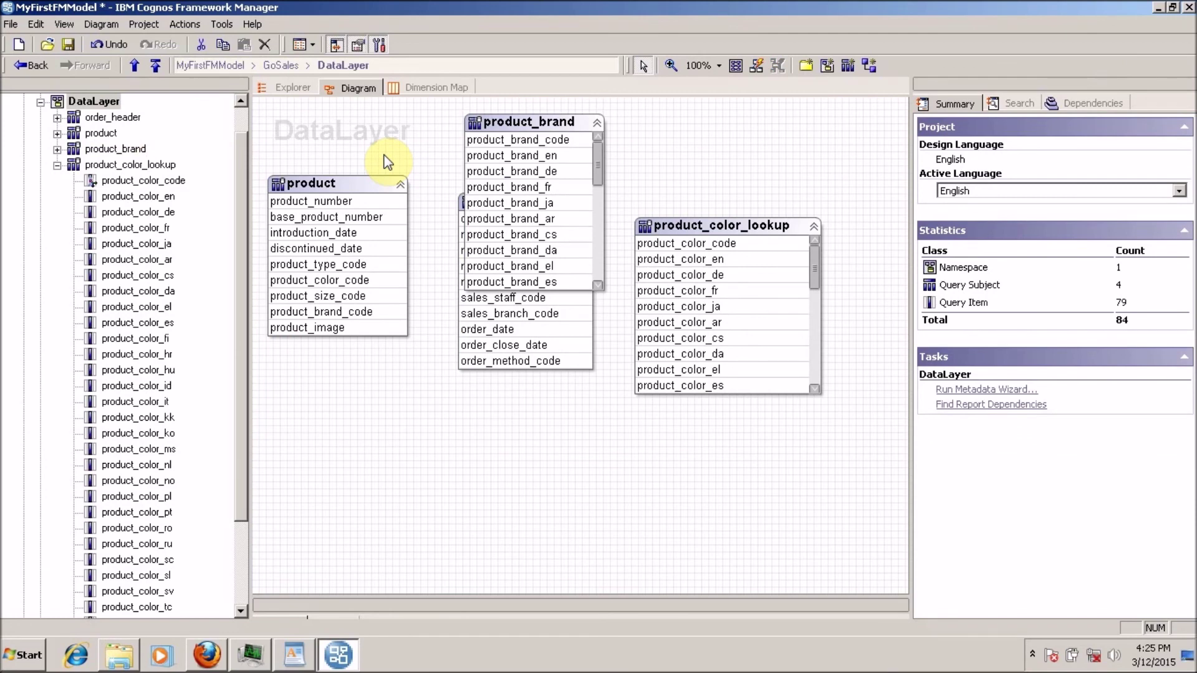
Arrange the DataLayer diagram with order_header raised, product lowered, and product_brand beside product directly below order_header.
drag(505, 125, 468, 411)
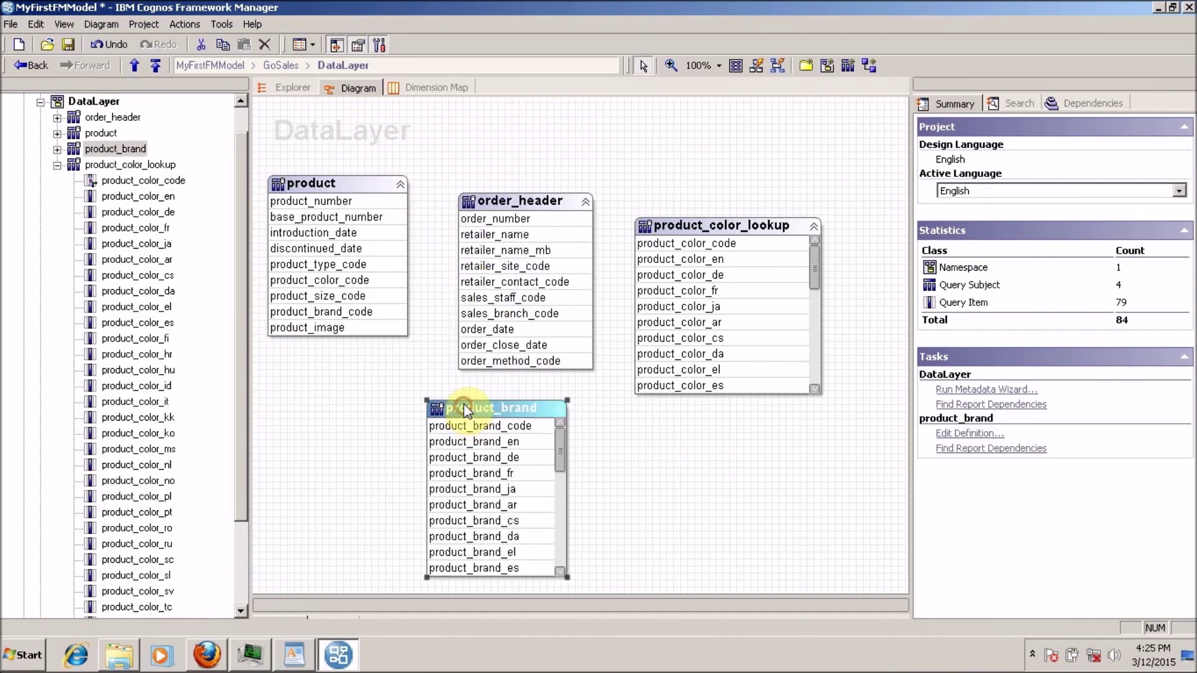
drag(520, 201, 524, 144)
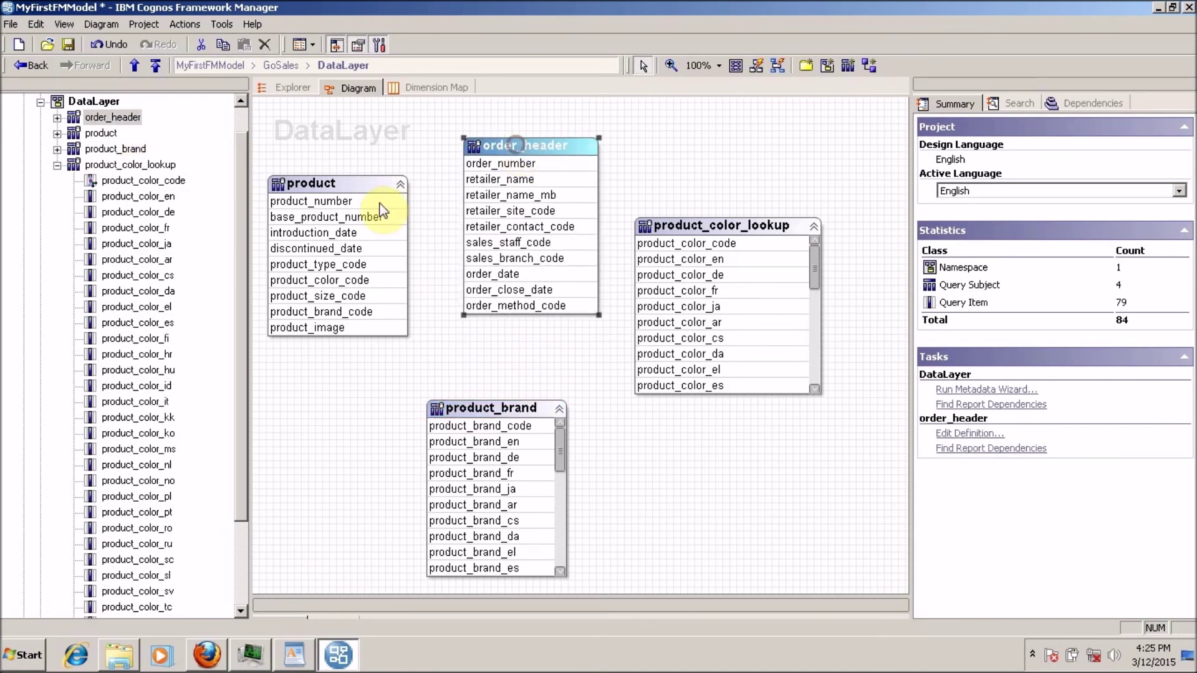
drag(357, 182, 354, 323)
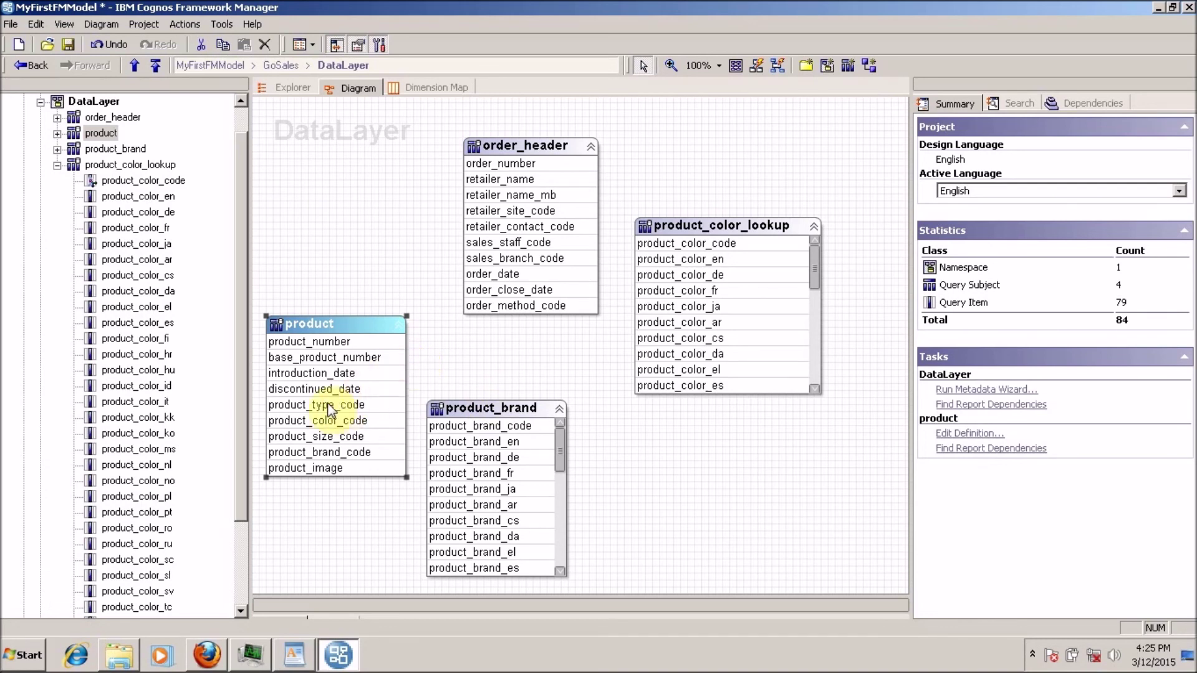
drag(339, 422, 511, 346)
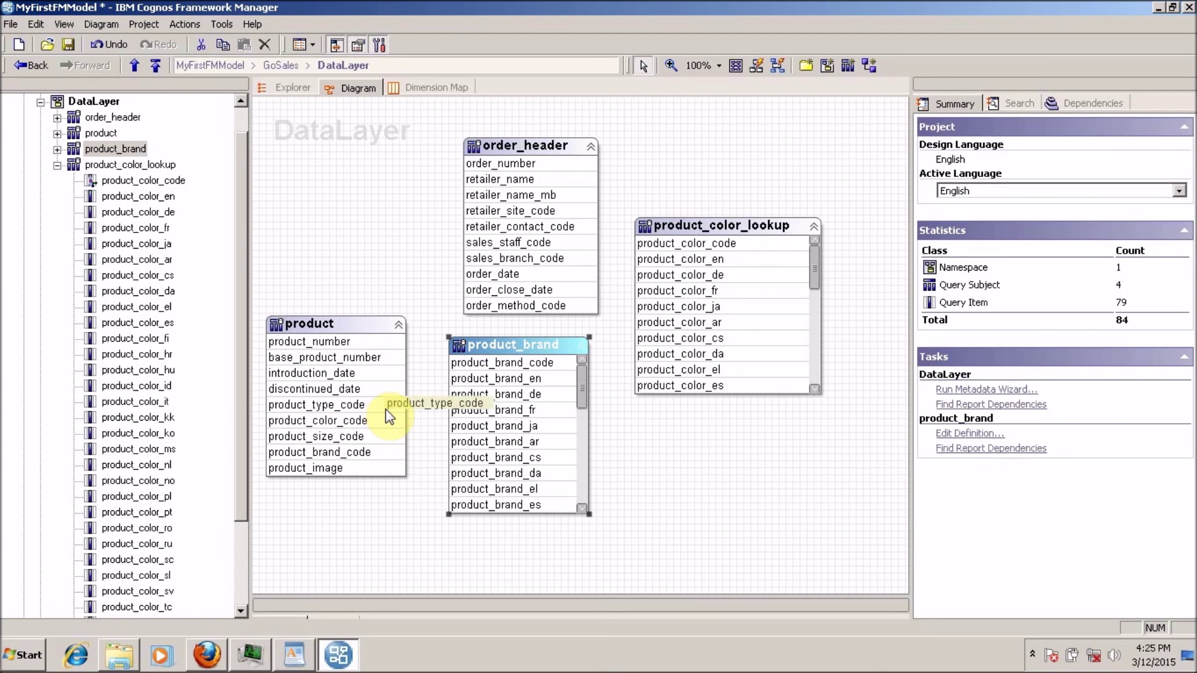
drag(503, 343, 507, 324)
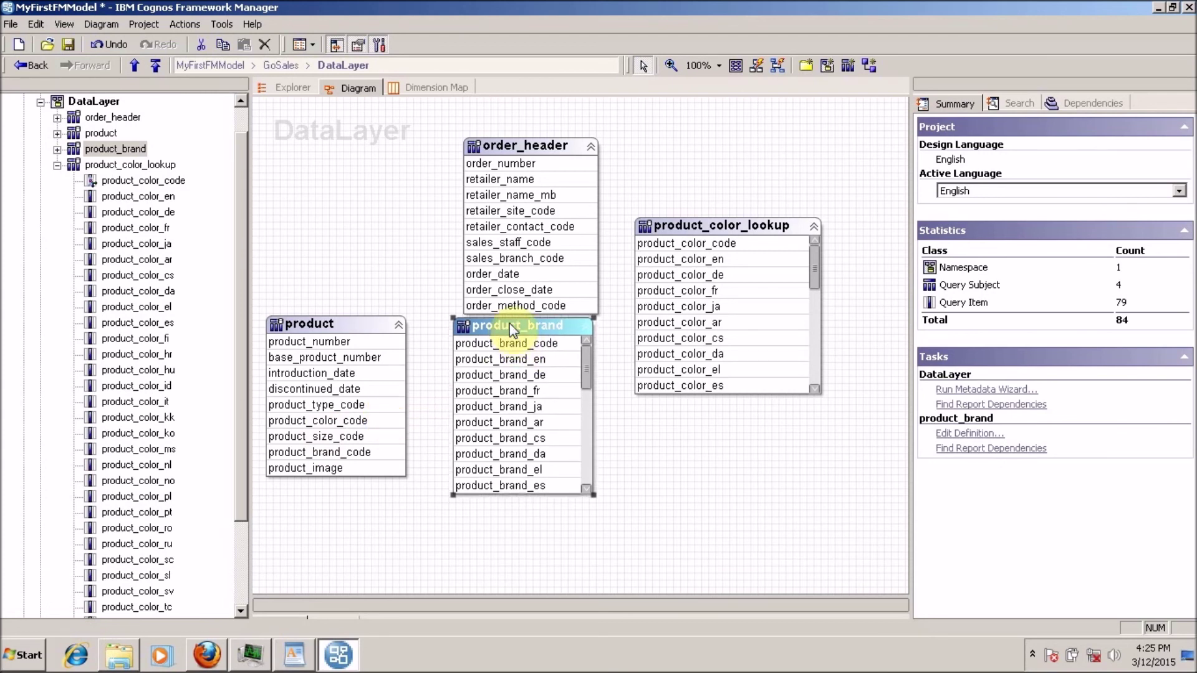
Create a relationship linking product_brand_code in product_brand to product_brand_code in product, keeping the default cardinalities.
click(869, 65)
drag(499, 343, 351, 453)
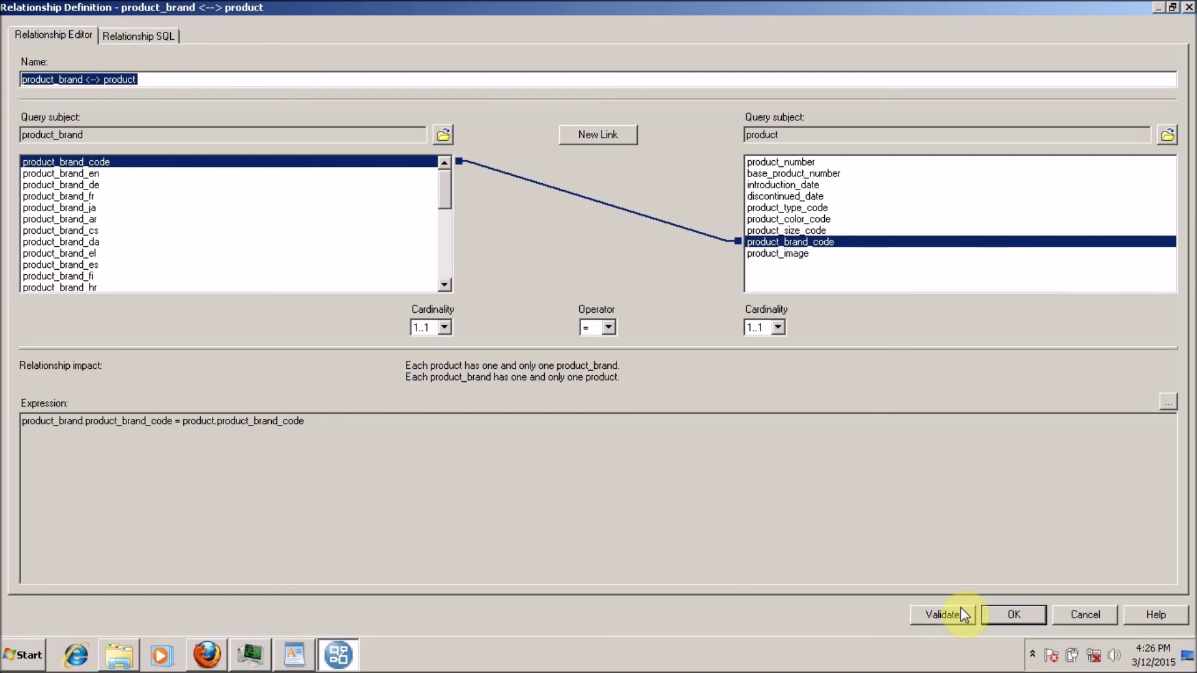
click(993, 606)
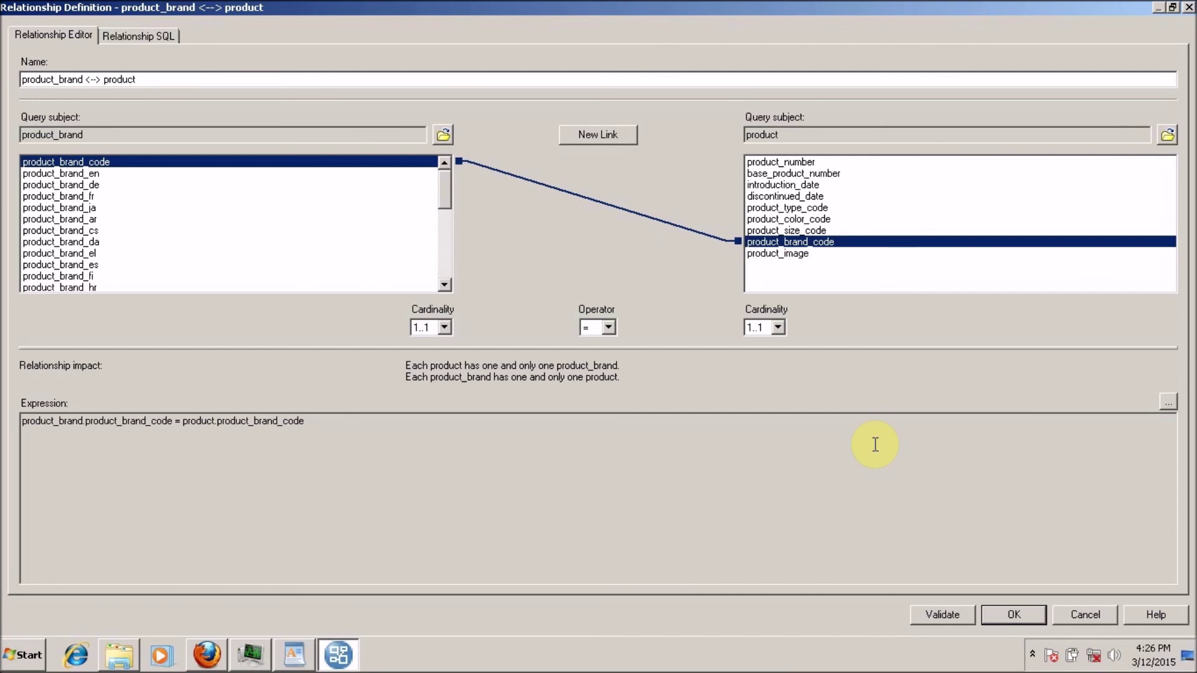
click(1016, 623)
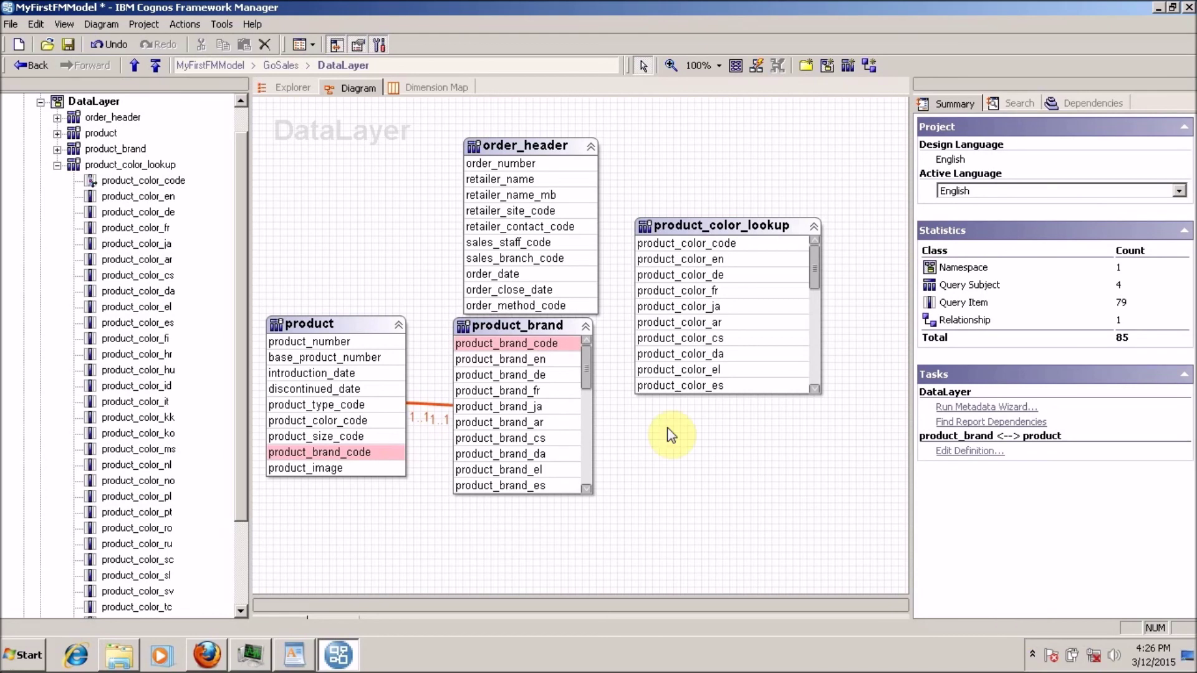
Edit the product_brand to product relationship, setting cardinality 1..n on the product_brand side and 1..1 on the product side.
drag(533, 325, 544, 366)
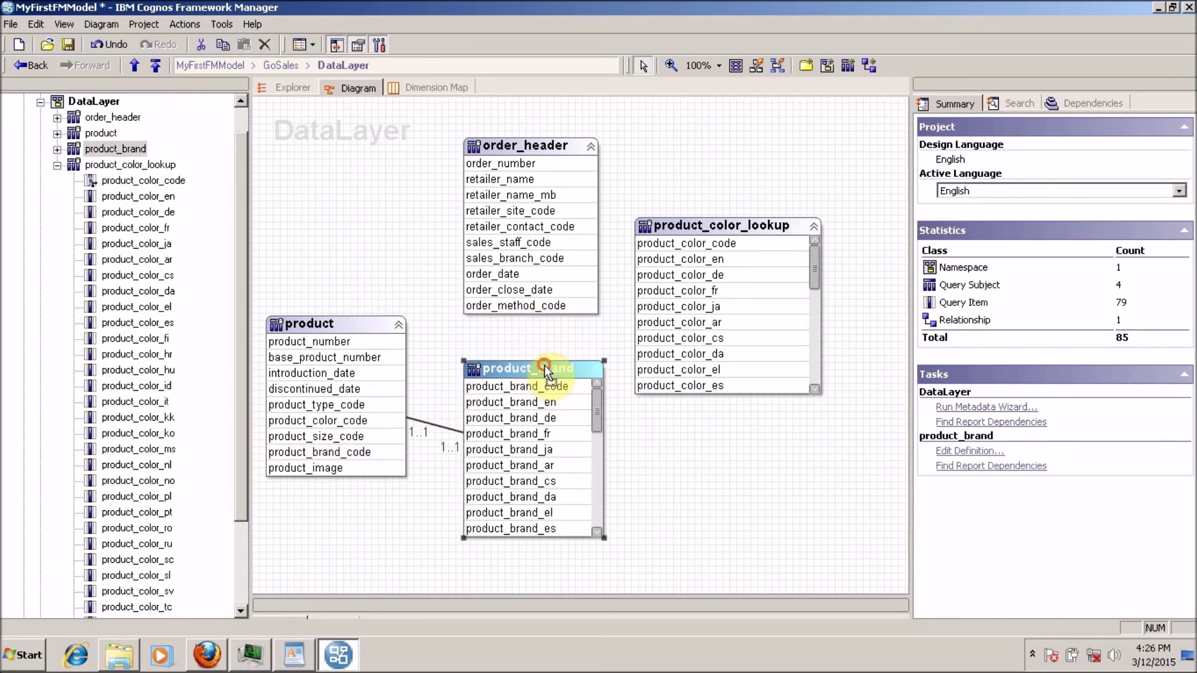
double_click(439, 425)
click(439, 325)
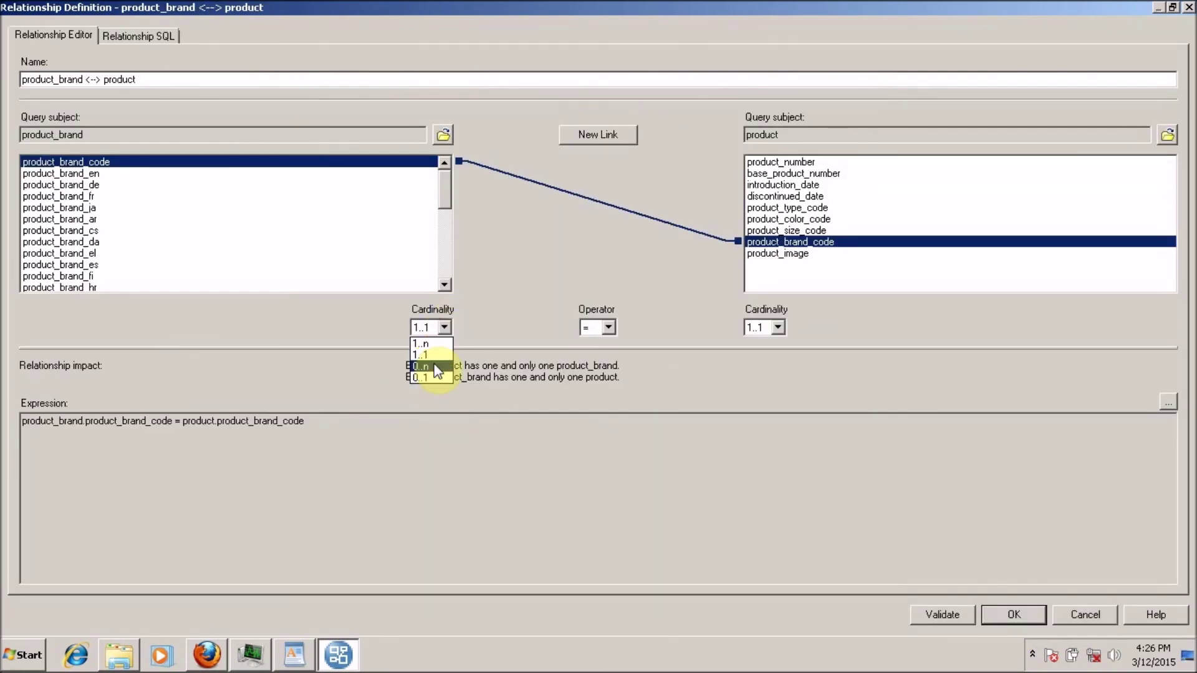
click(425, 343)
click(768, 330)
click(765, 354)
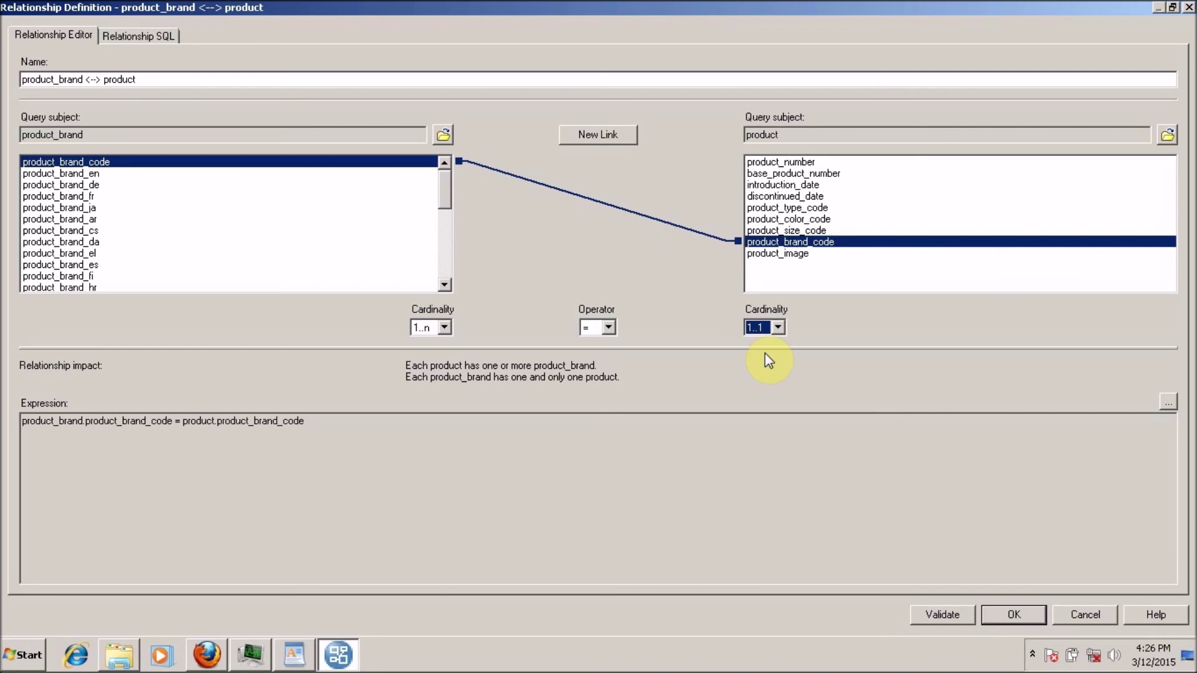
click(1025, 617)
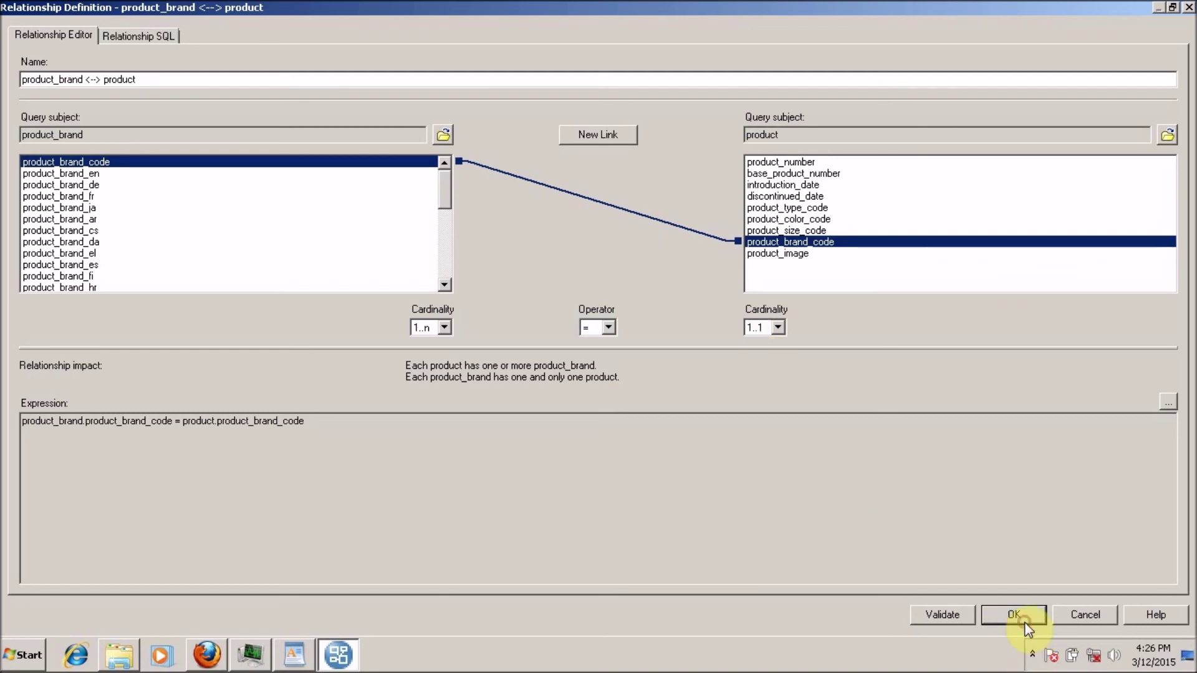
Rearrange the diagram so product_color_lookup sits beside product, with product_brand below it and order_header to the lower right.
drag(339, 321, 330, 212)
drag(507, 386, 465, 442)
drag(513, 147, 686, 446)
drag(654, 224, 522, 150)
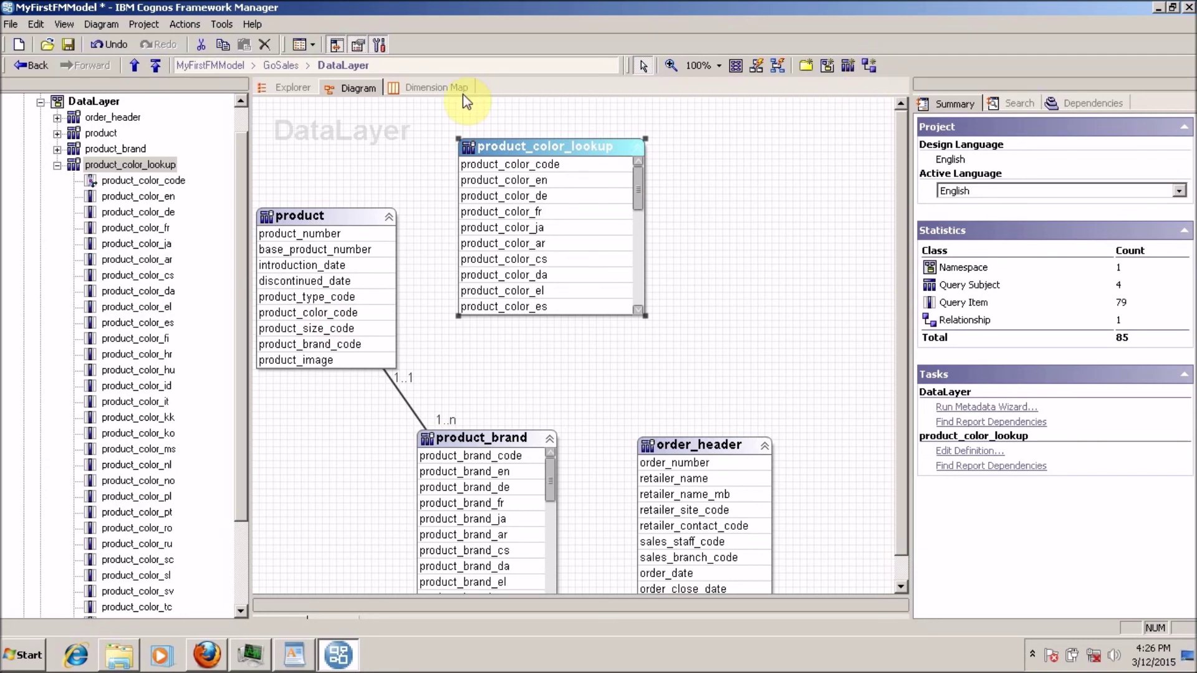
click(119, 25)
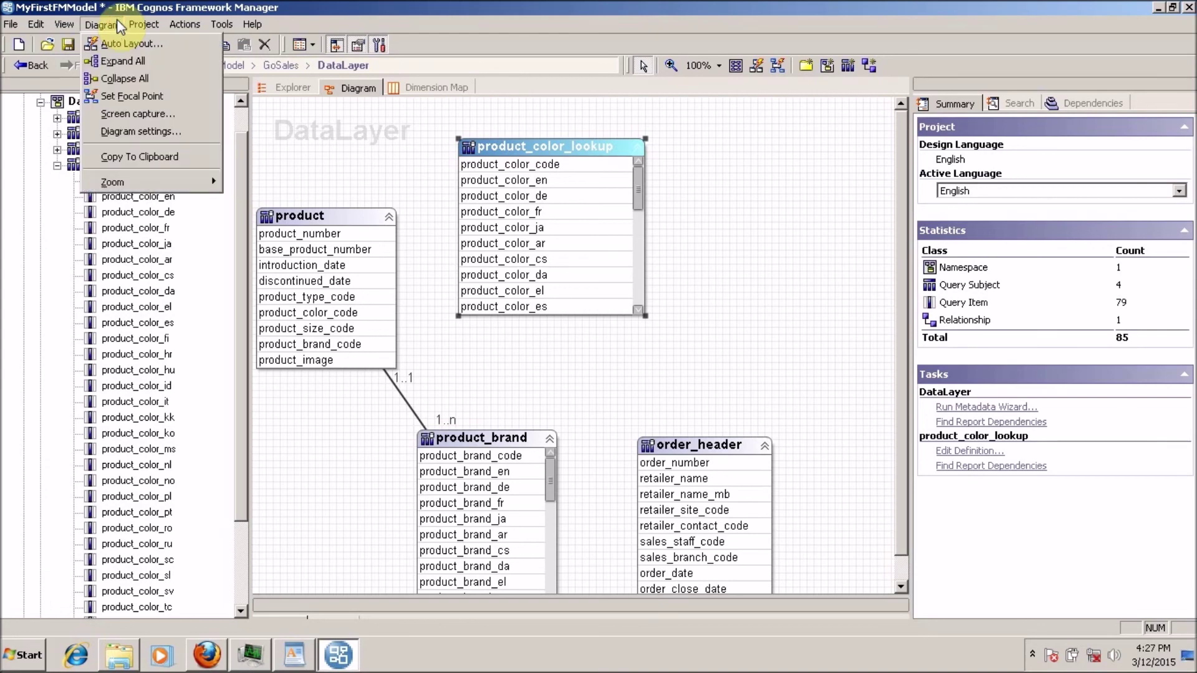
mouse_move(178, 27)
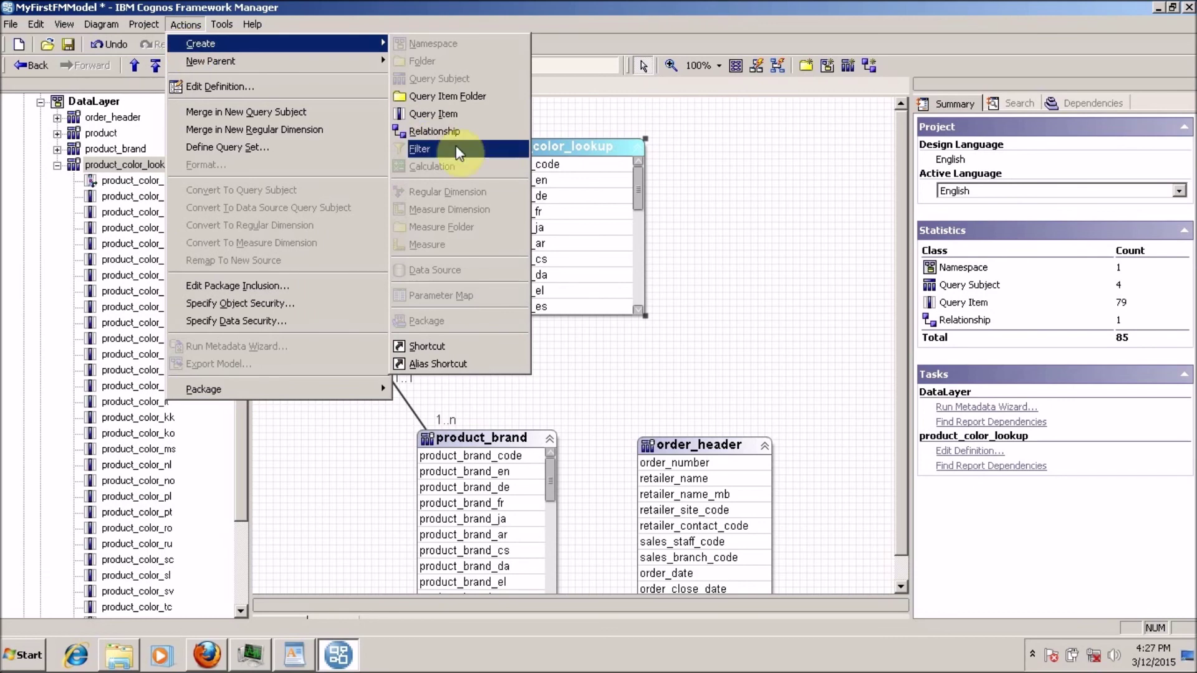
click(456, 131)
double_click(454, 8)
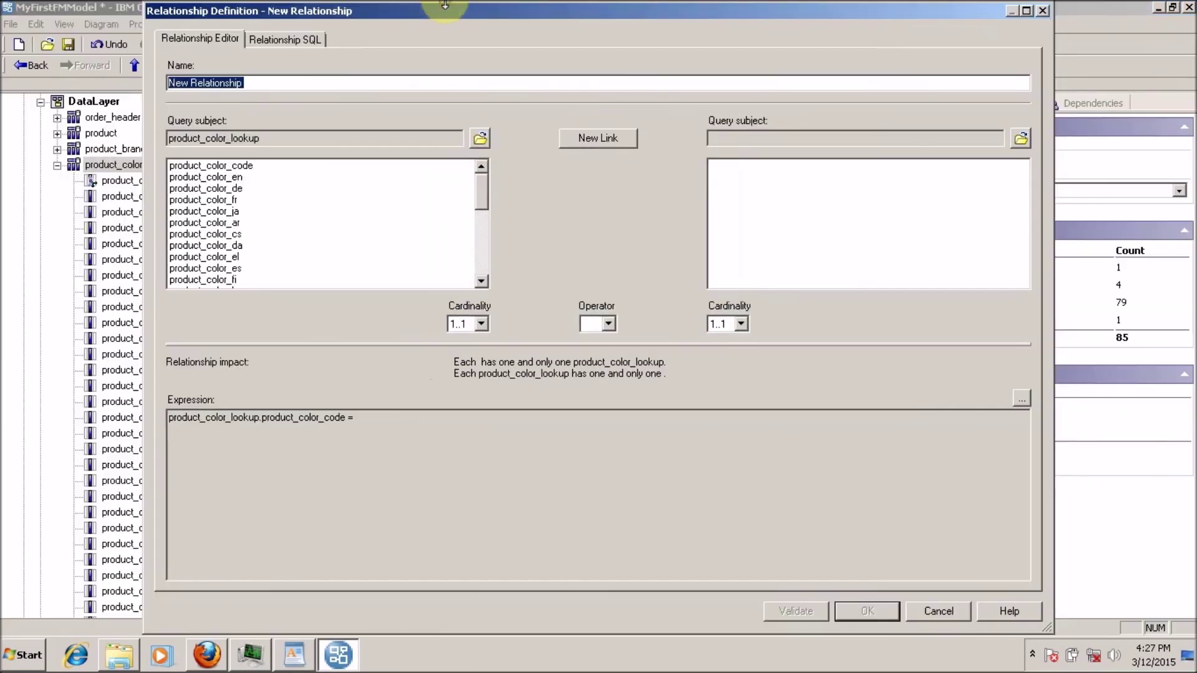
drag(432, 11, 481, 320)
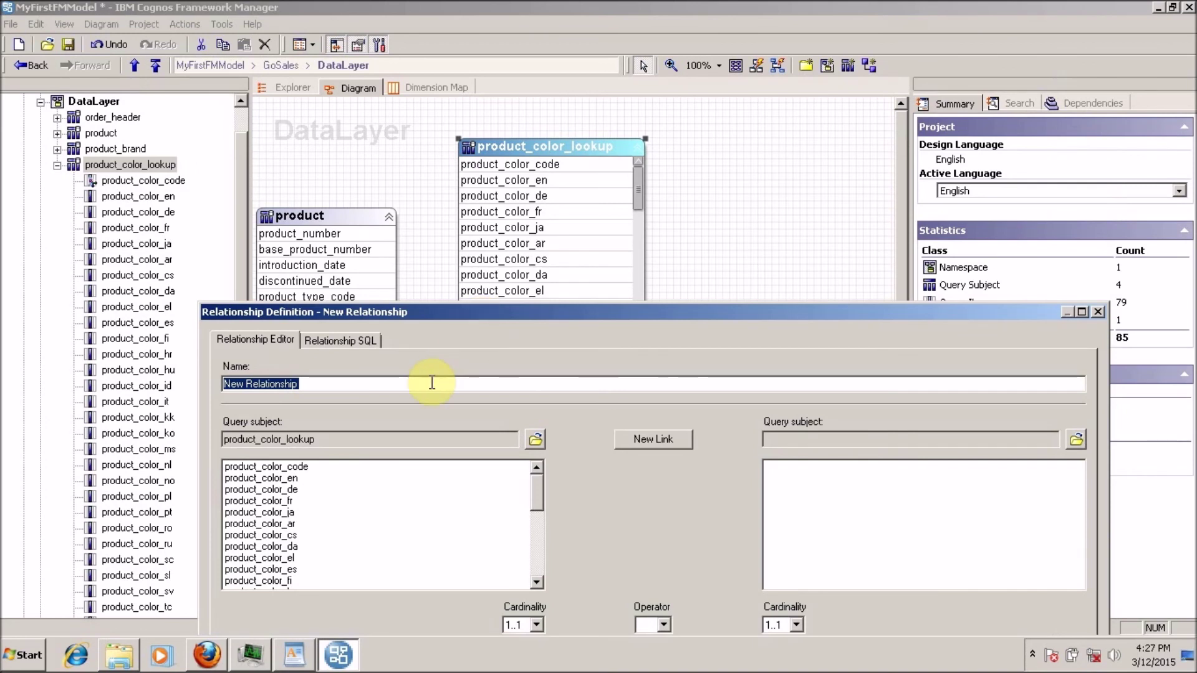
text(Produ)
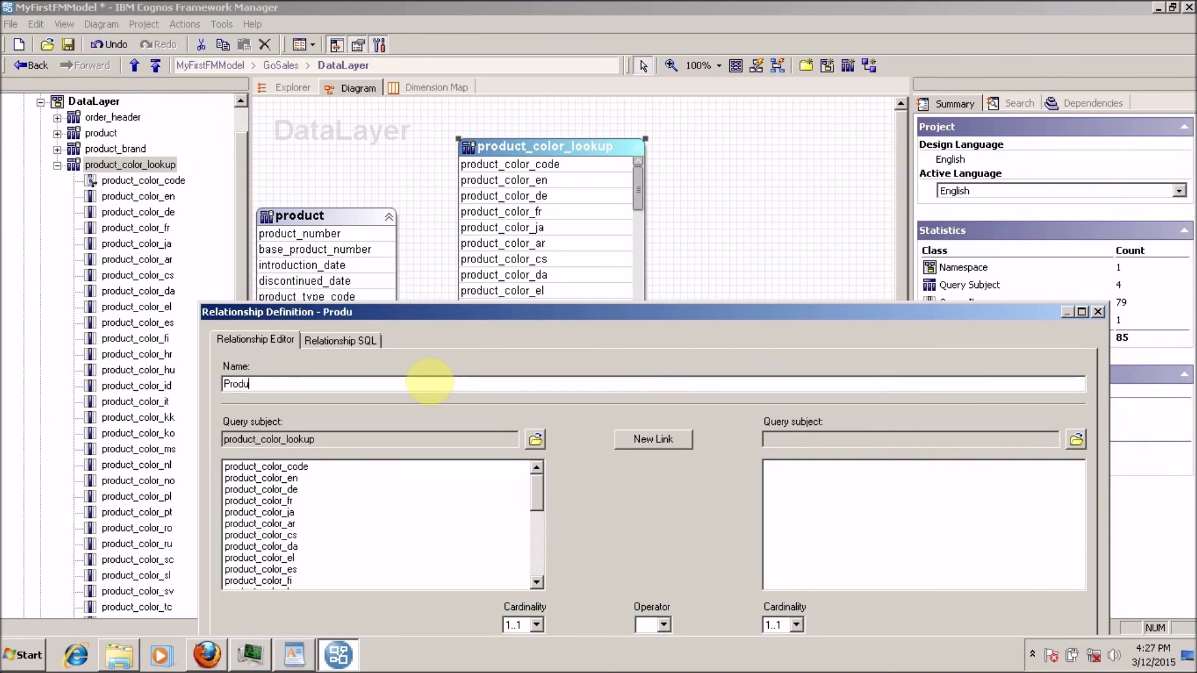
text(ct - Product)
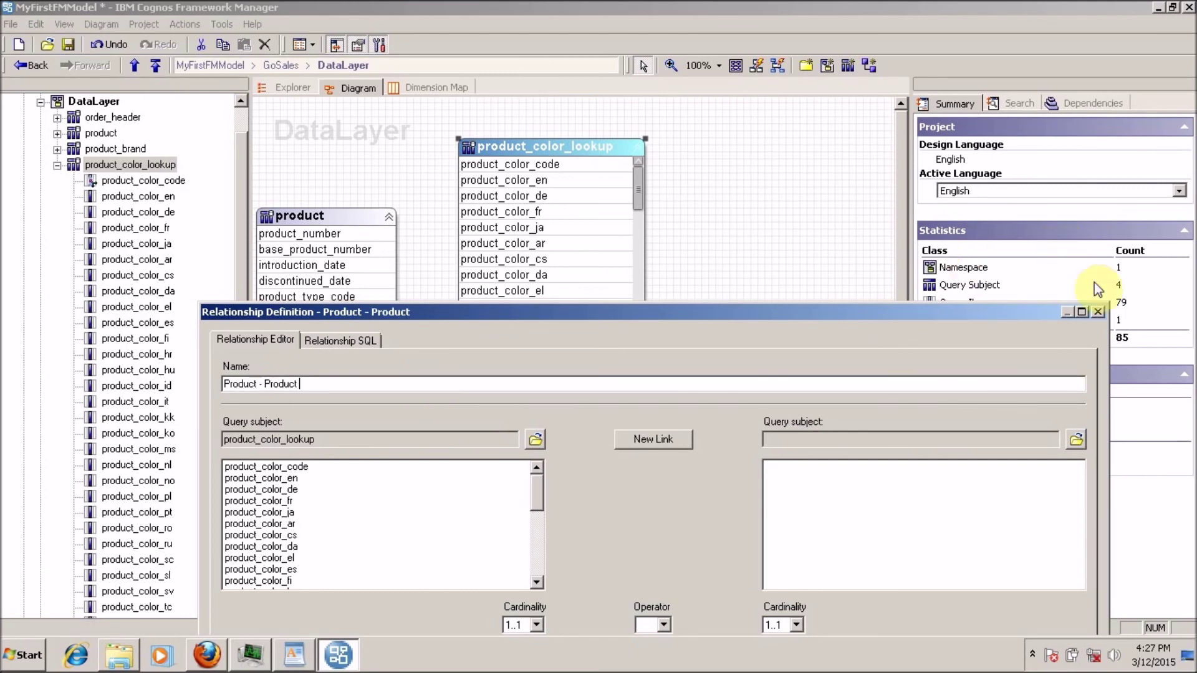
click(1098, 311)
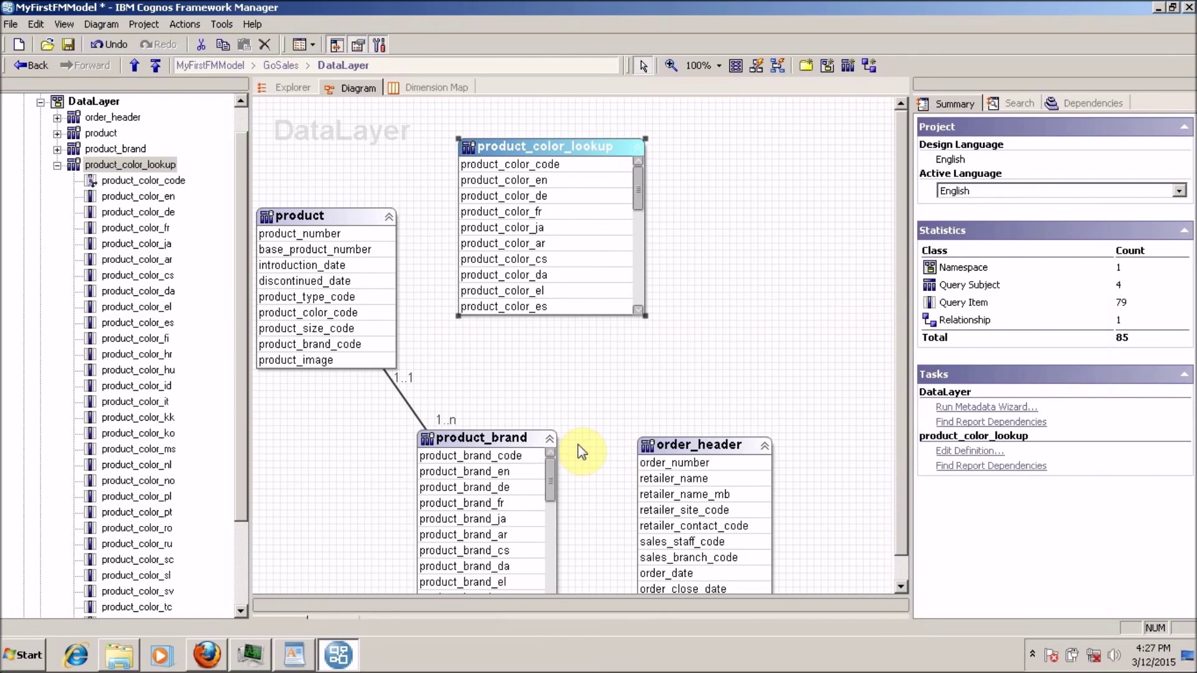
Copy the name of the product_brand to product relationship from its definition, leaving the definition unmodified.
click(526, 443)
double_click(526, 443)
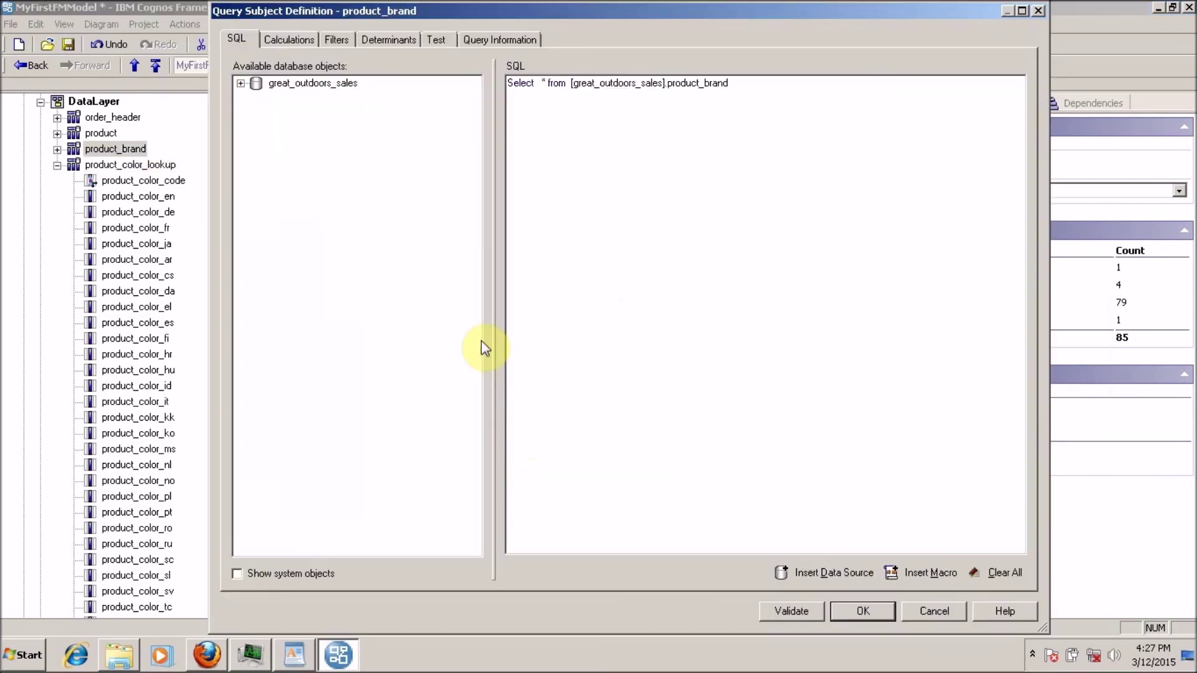
click(911, 613)
double_click(415, 406)
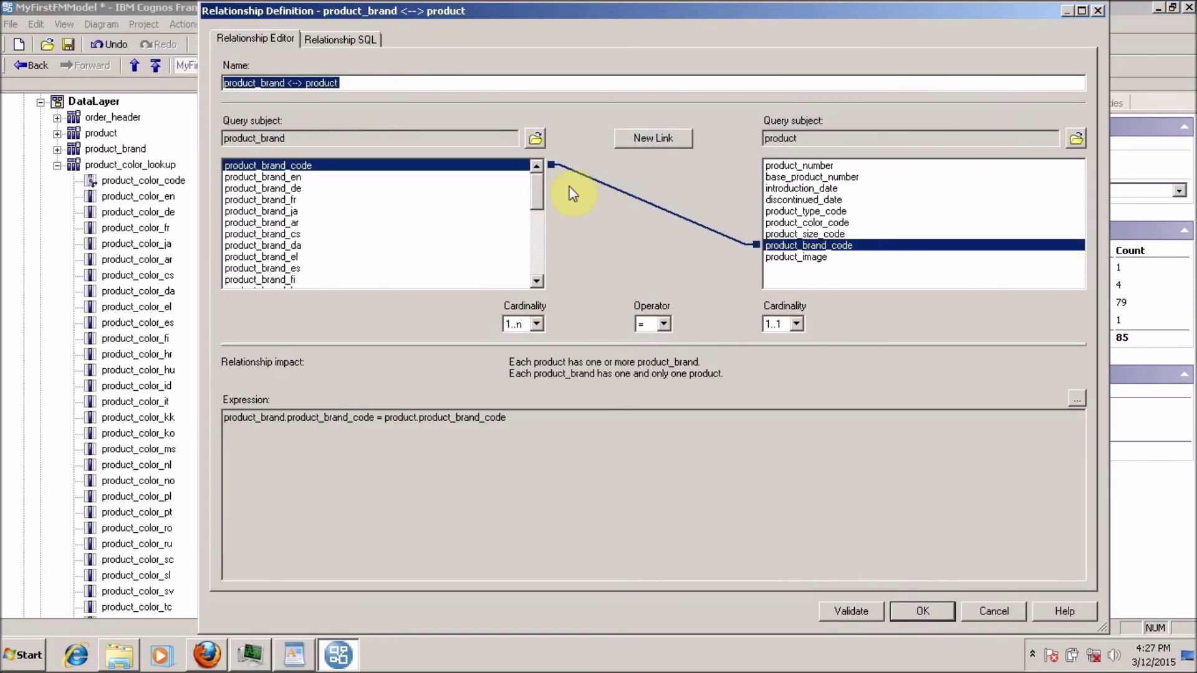
click(993, 611)
Start a new relationship in the DataLayer and paste the copied name product_brand <--> product into it.
click(177, 20)
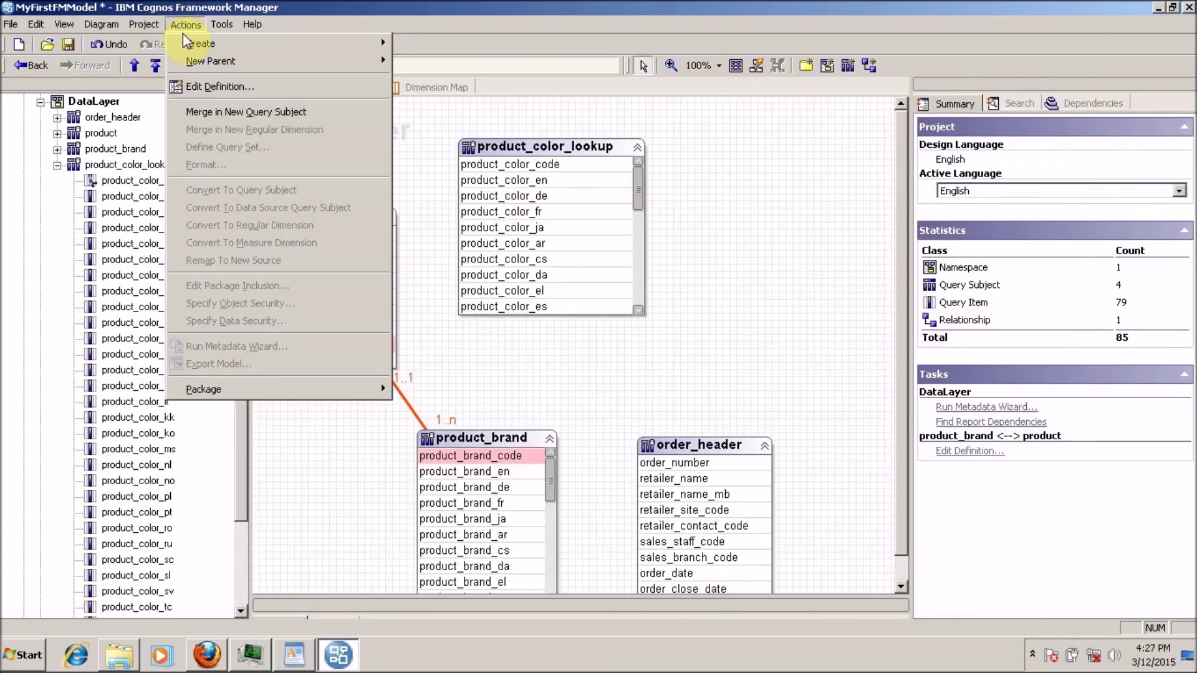
mouse_move(184, 40)
click(795, 309)
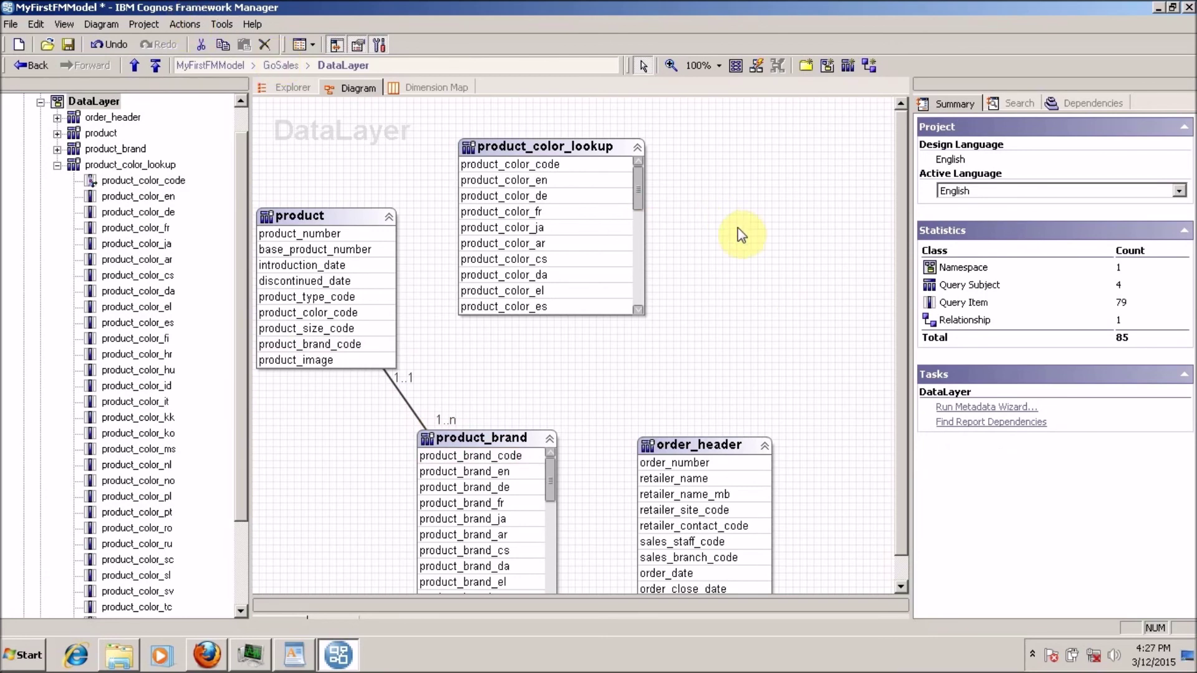
click(178, 23)
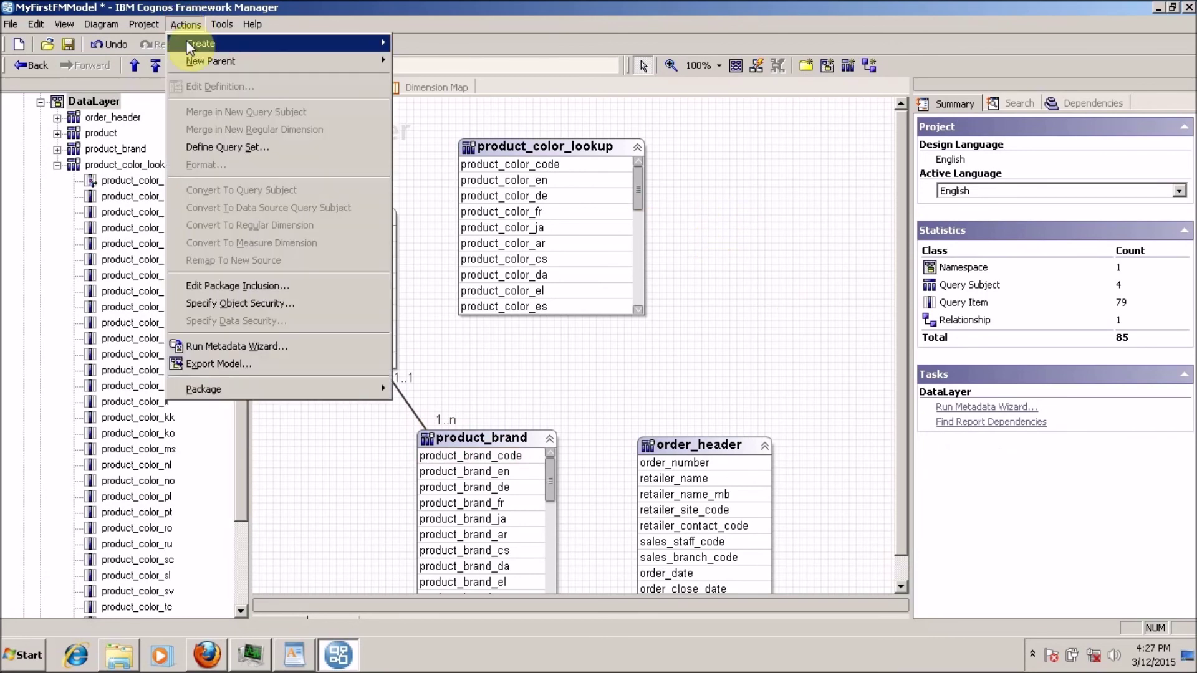
mouse_move(206, 43)
click(462, 132)
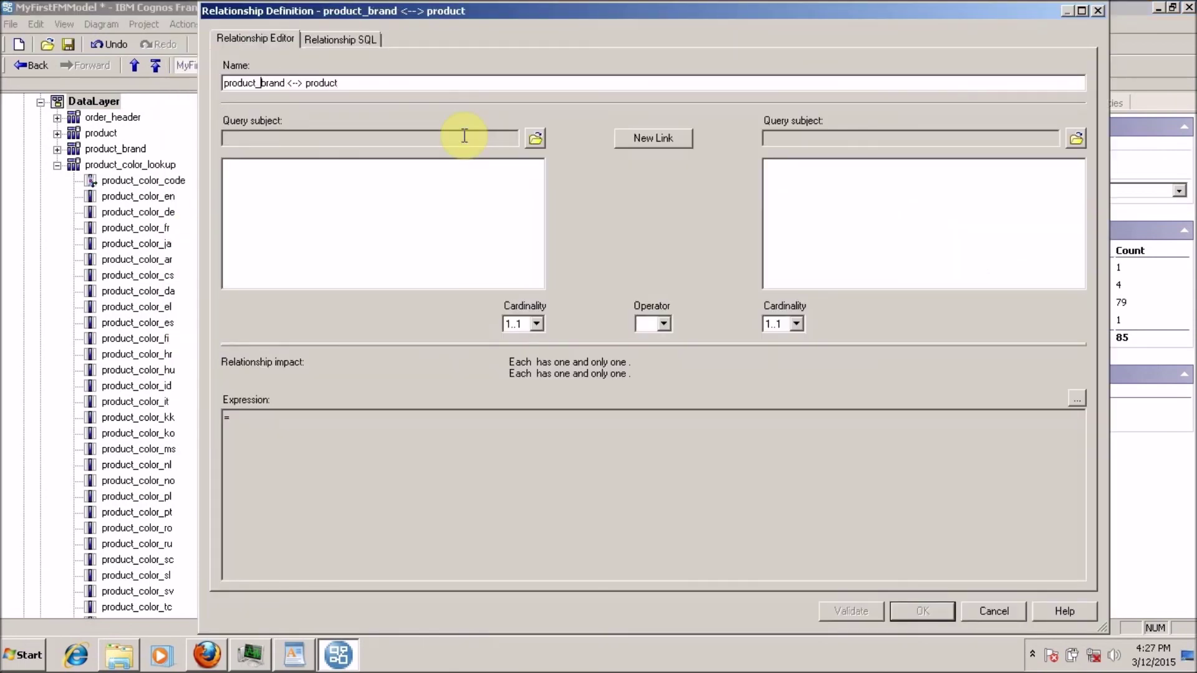
Change the new relationship's name to product_color_lookup <--> product.
key(Right)
key(Right)
key(Right)
key(Right)
drag(453, 11, 446, 309)
key(BackSpace)
key(BackSpace)
key(BackSpace)
key(BackSpace)
key(BackSpace)
text(color)
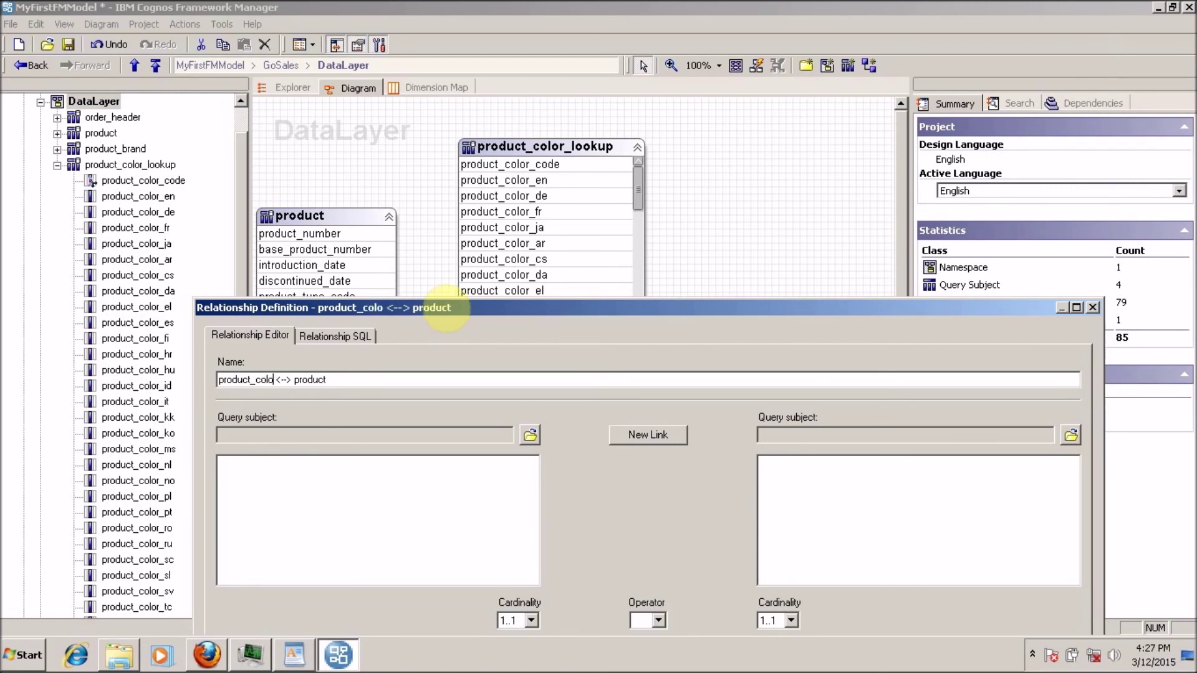
key(shift+F10)
key(Escape)
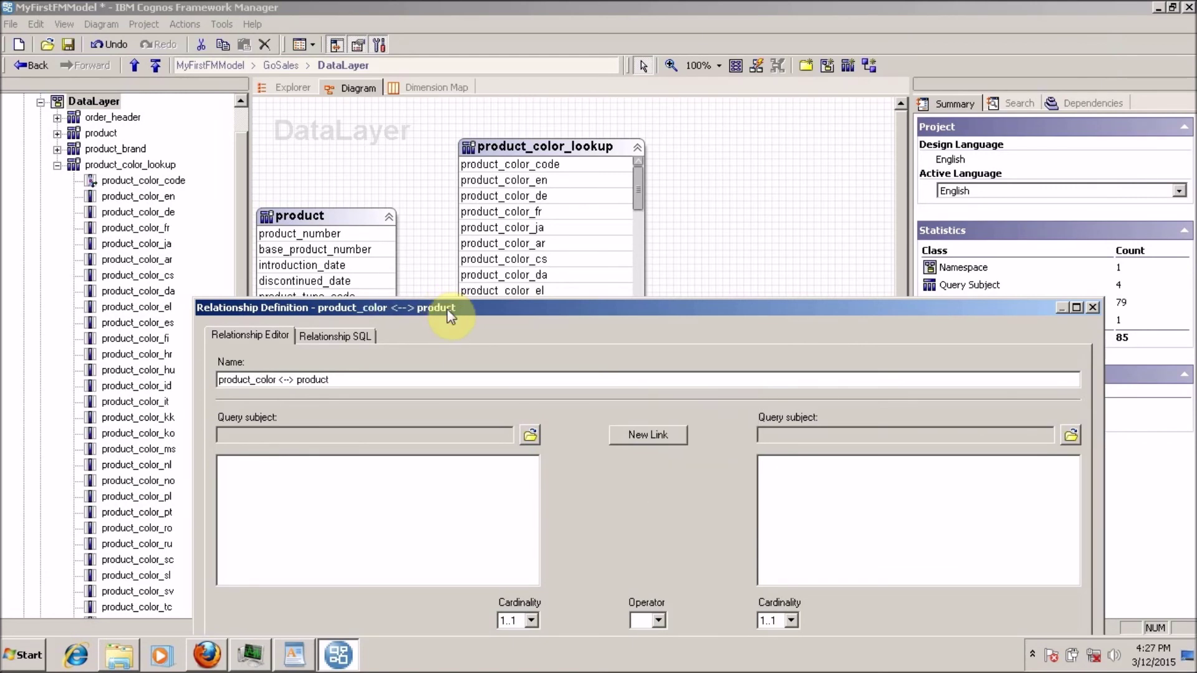
text(_look)
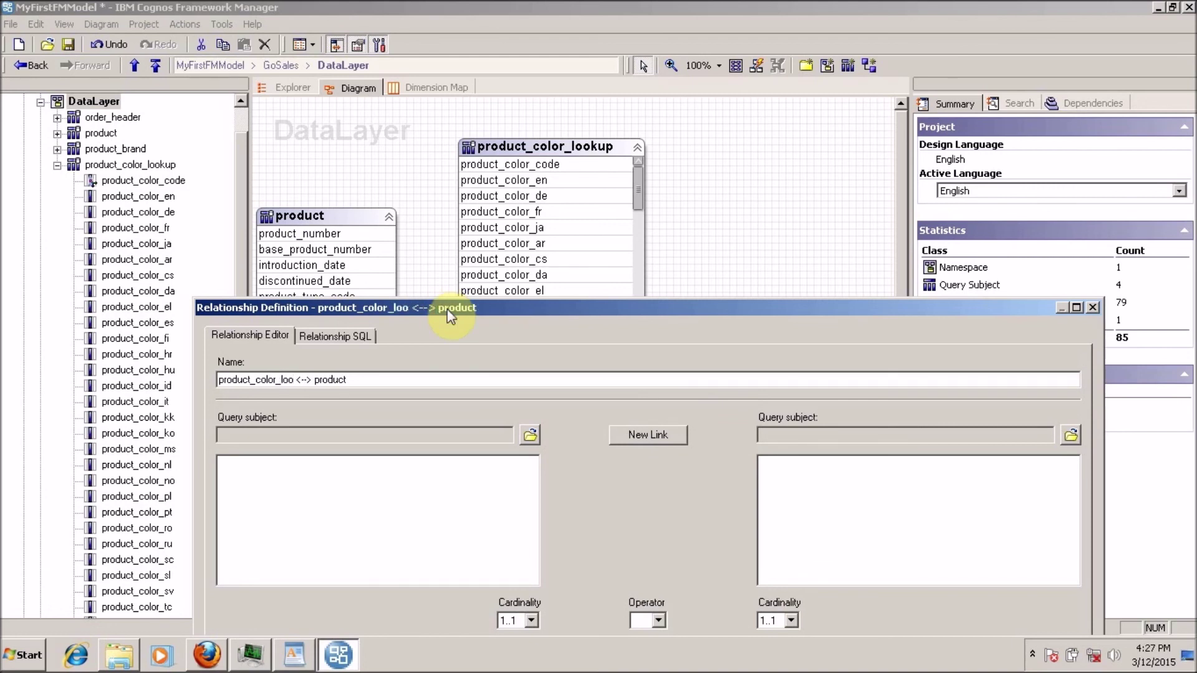
text(up)
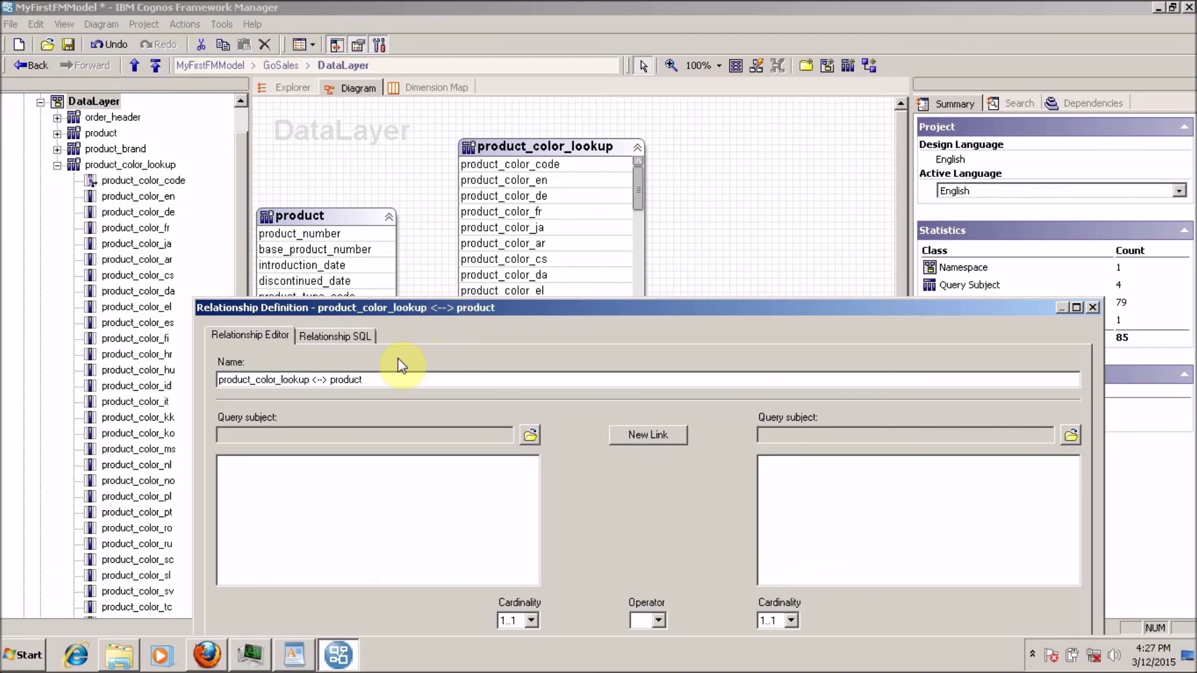
drag(381, 378, 134, 371)
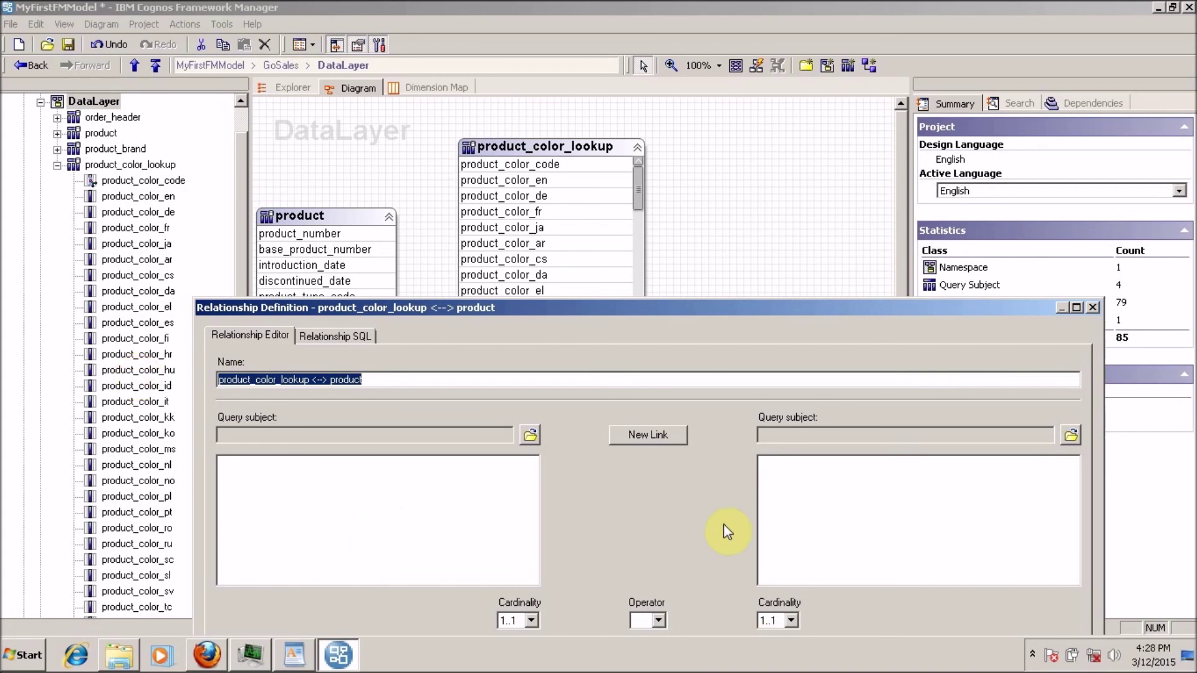
Choose product_color_lookup and product from the DataLayer as query subjects and link them on product_color_code.
click(530, 434)
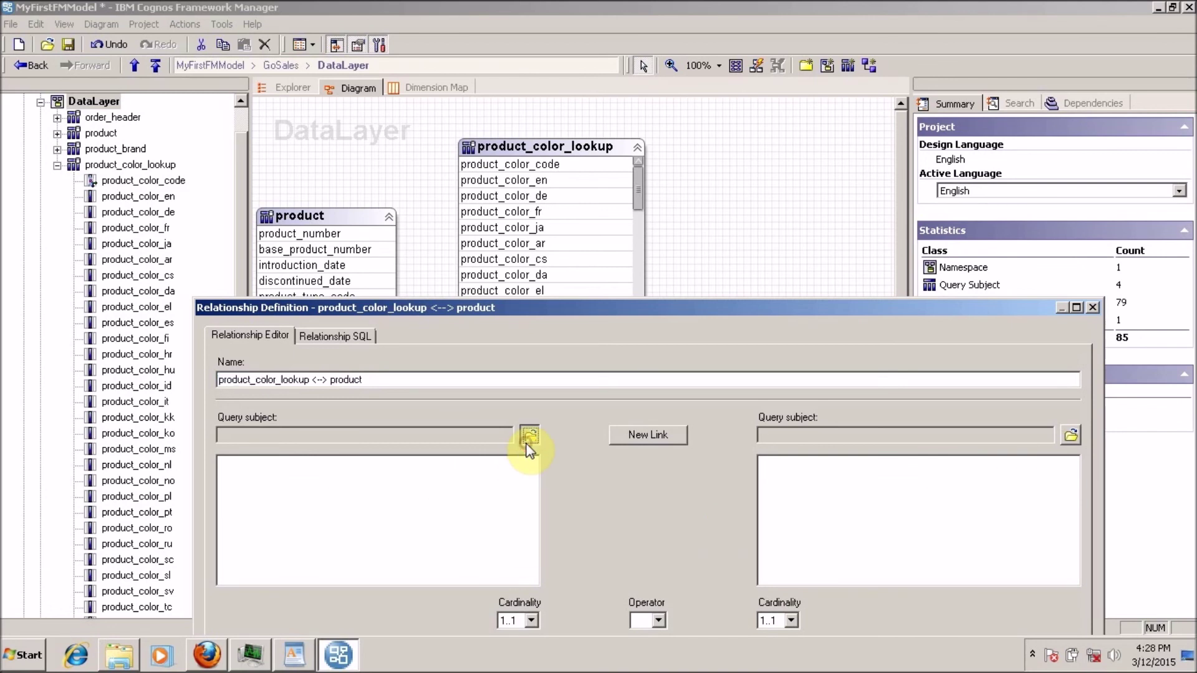
click(482, 288)
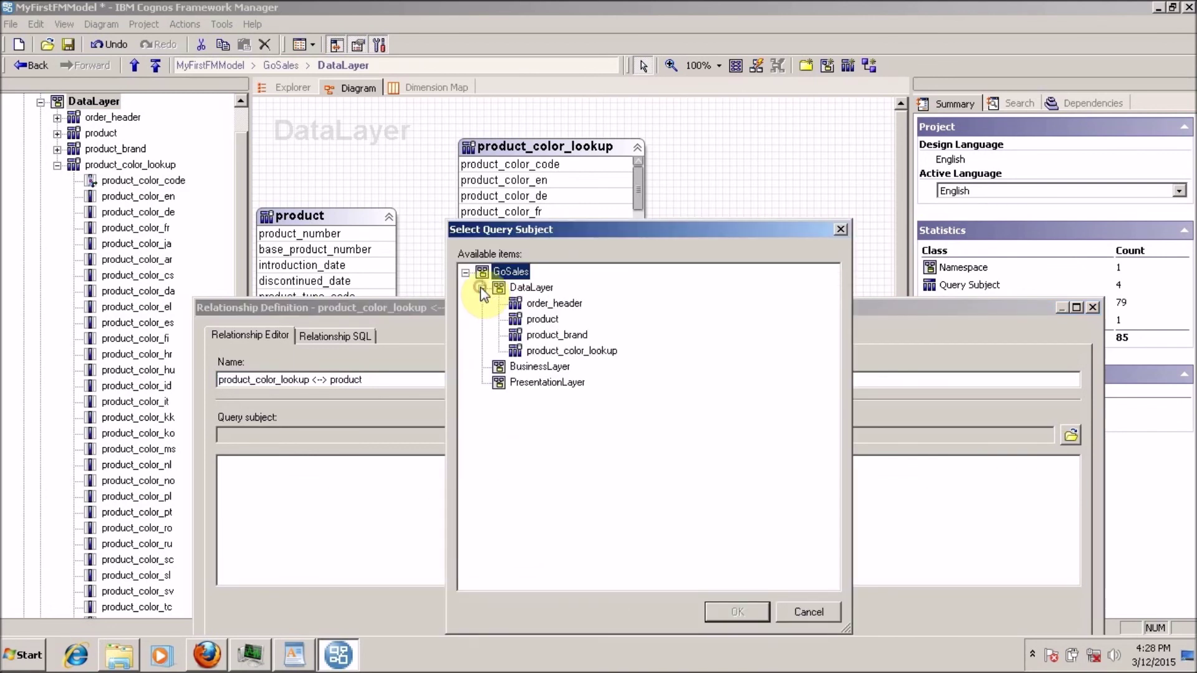
click(551, 351)
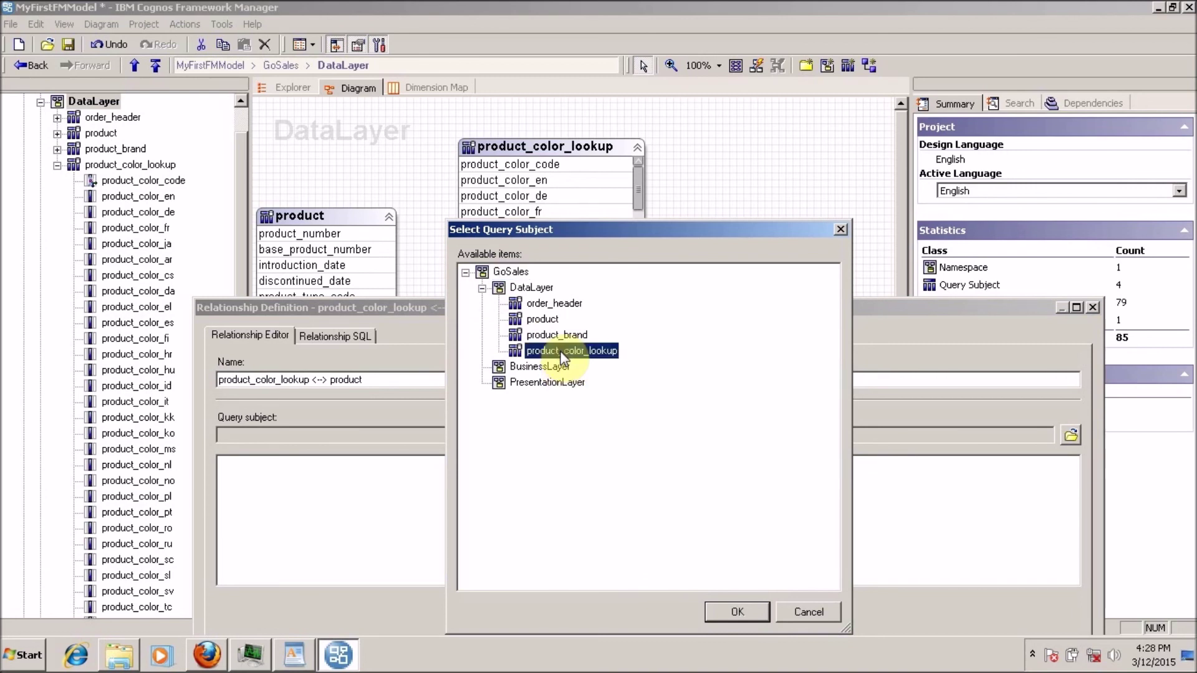
click(719, 611)
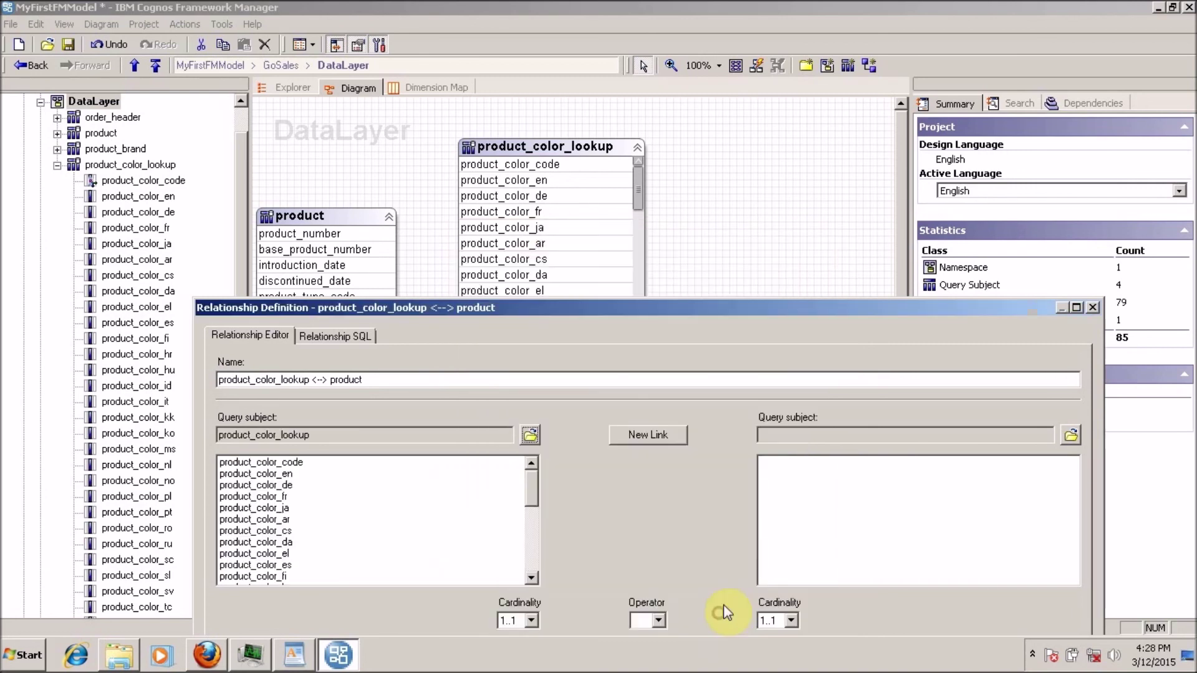
click(1069, 436)
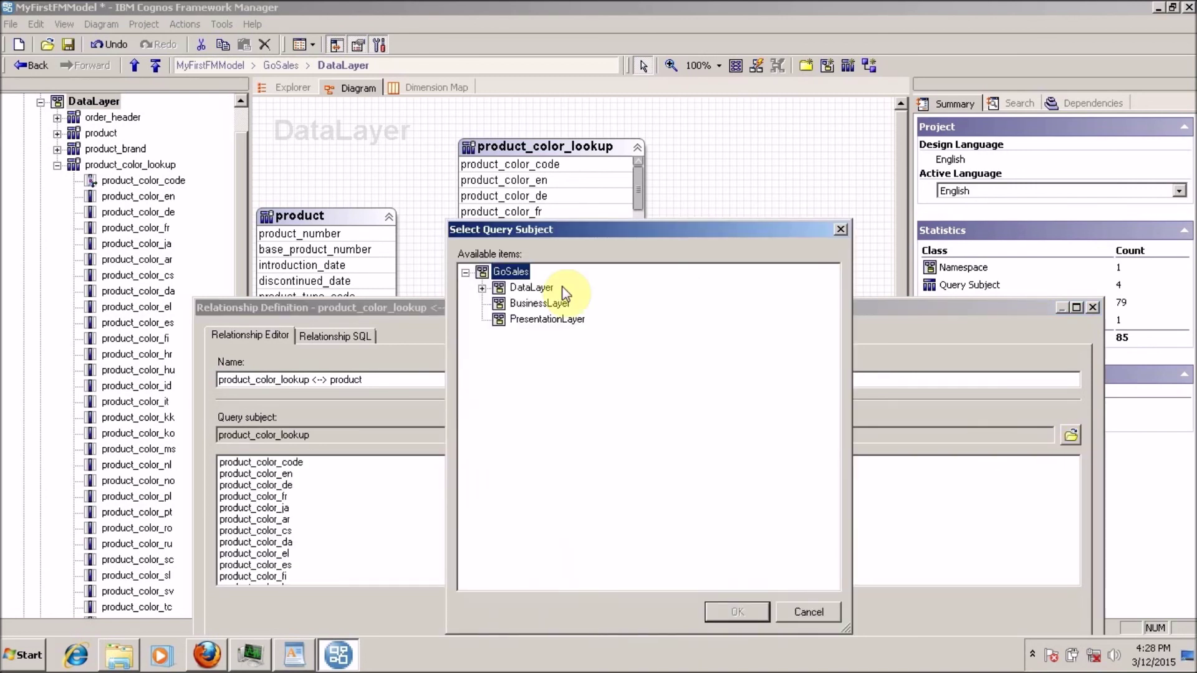
click(482, 288)
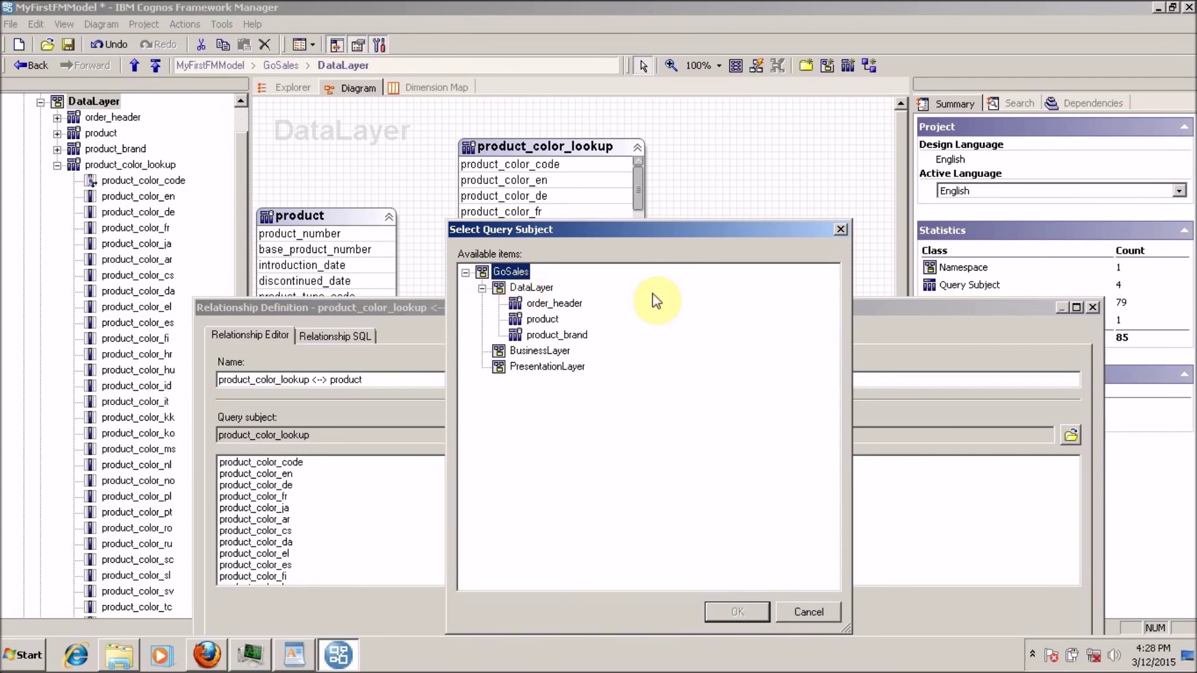
click(541, 319)
click(741, 611)
drag(738, 309, 744, 197)
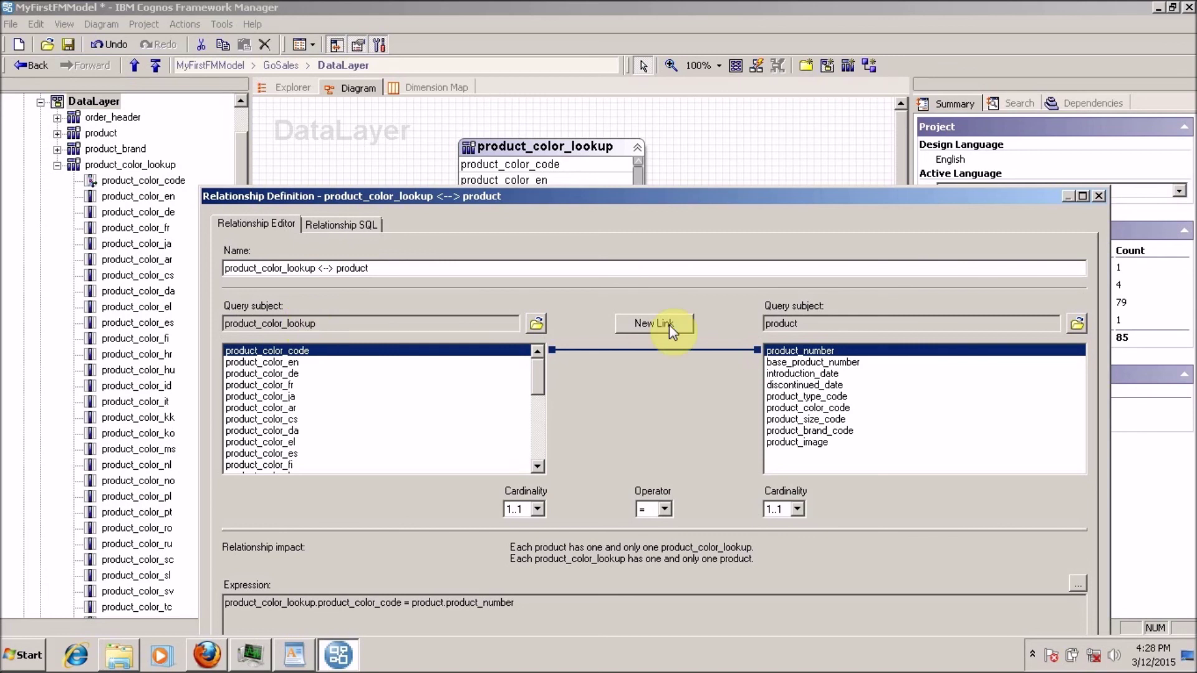
click(845, 409)
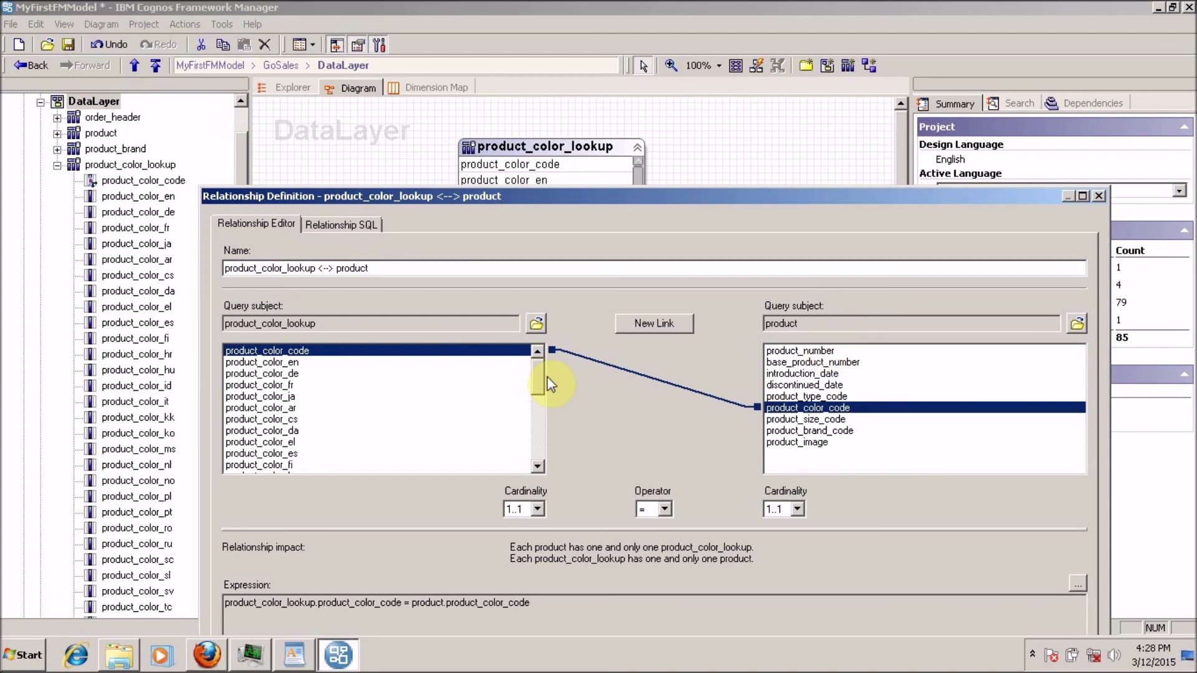
Set cardinality 0..n on the product_color_lookup side and 0..1 on the product side, and save the relationship.
click(534, 513)
click(534, 514)
click(534, 513)
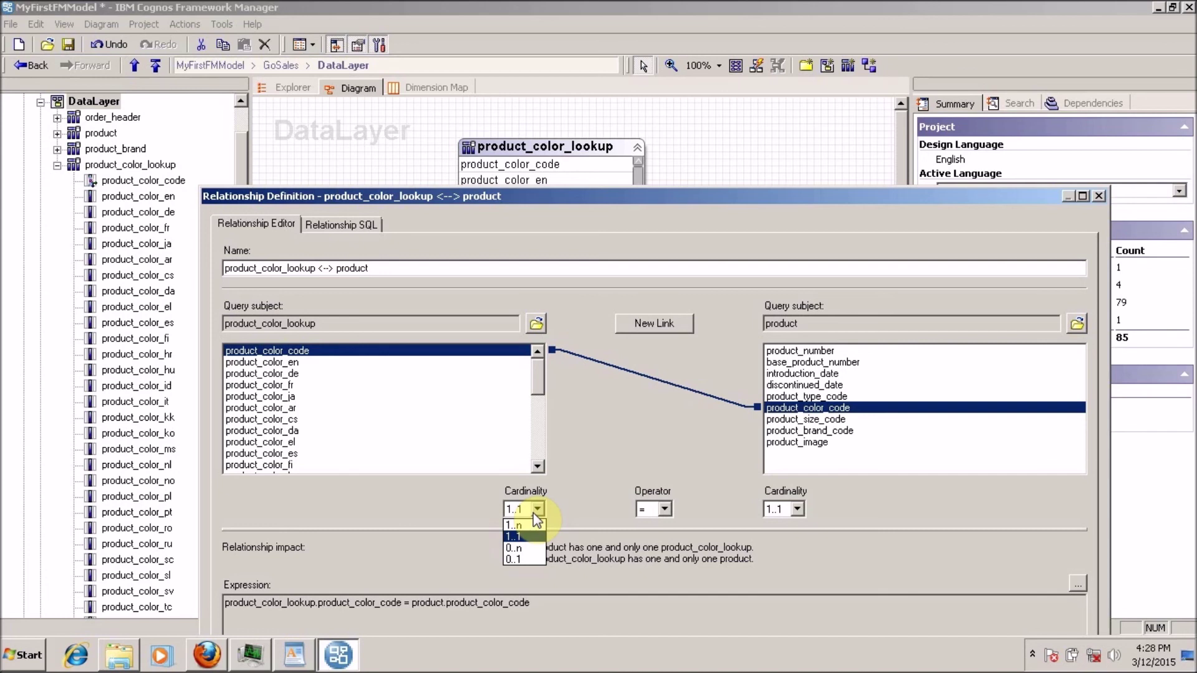
click(531, 547)
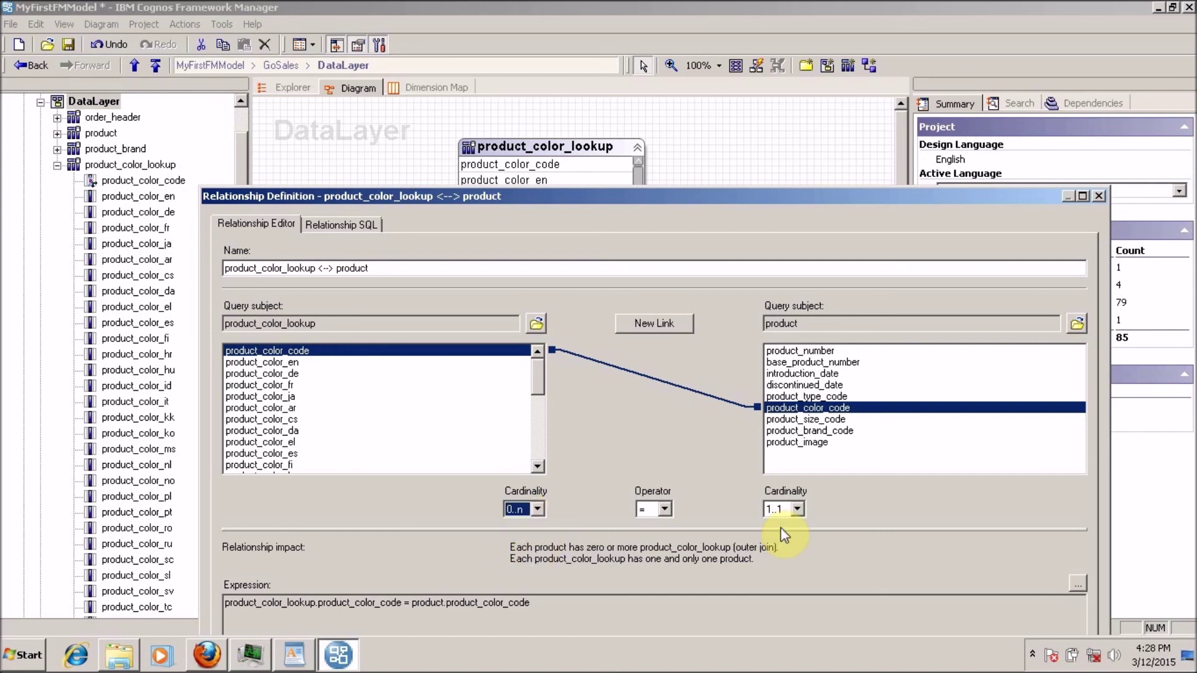
click(790, 510)
click(787, 559)
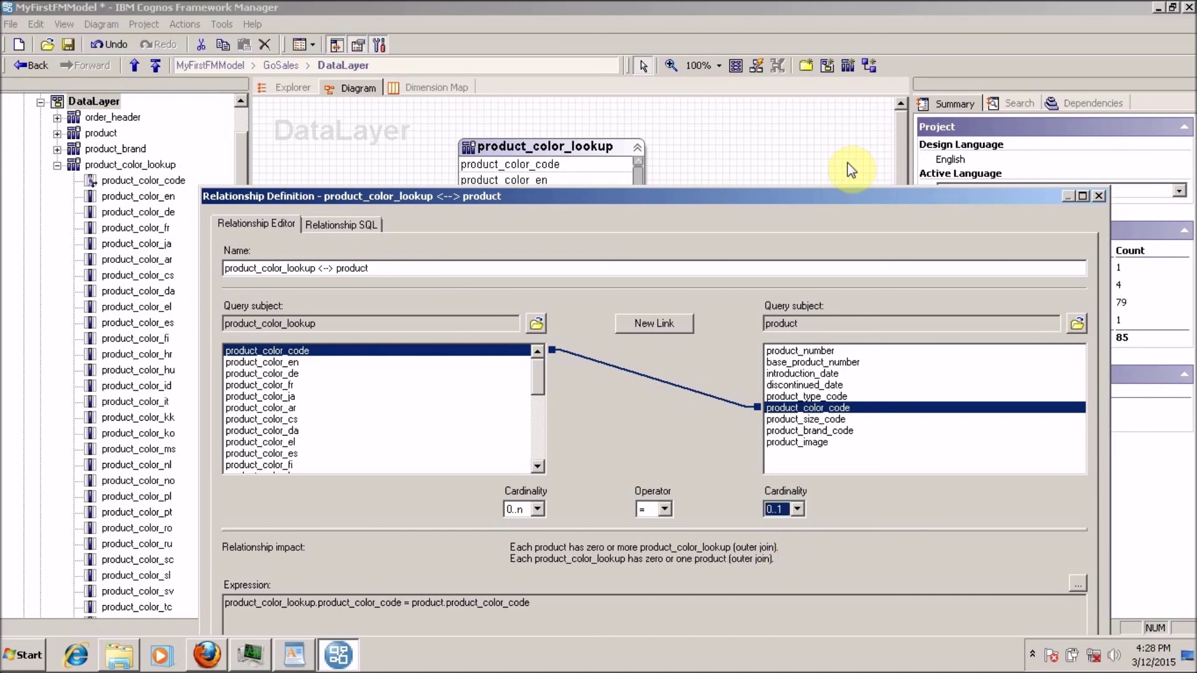
drag(777, 203, 685, 81)
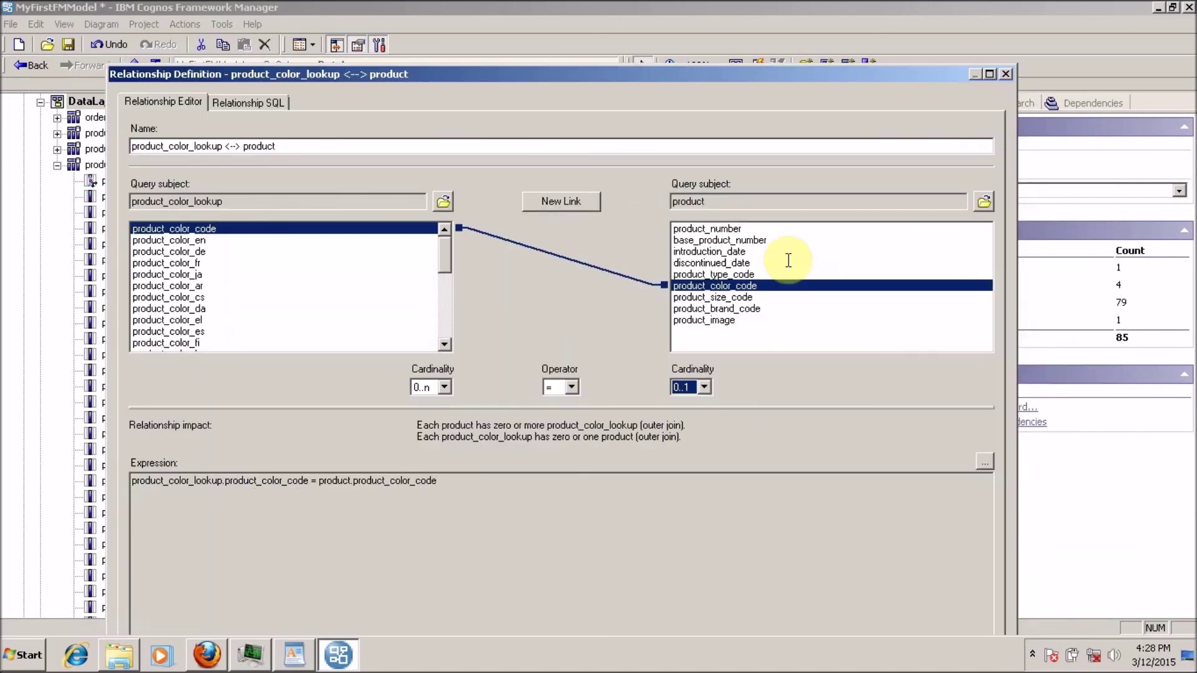
drag(874, 71, 831, 105)
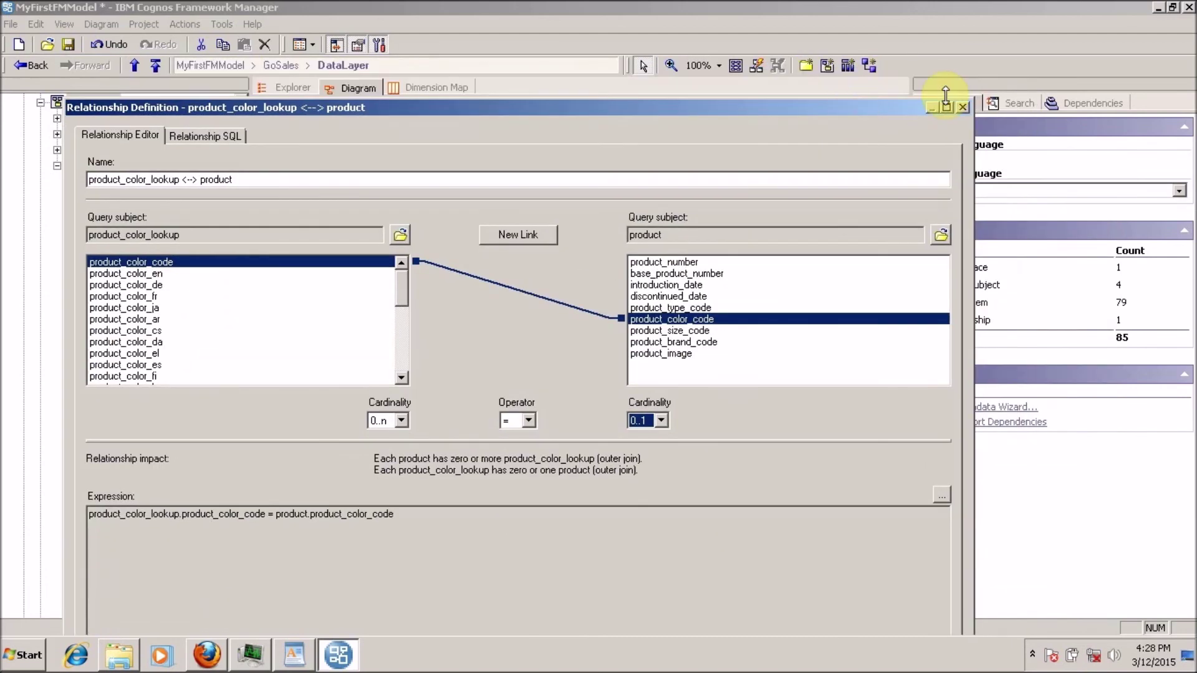
drag(970, 95, 811, 221)
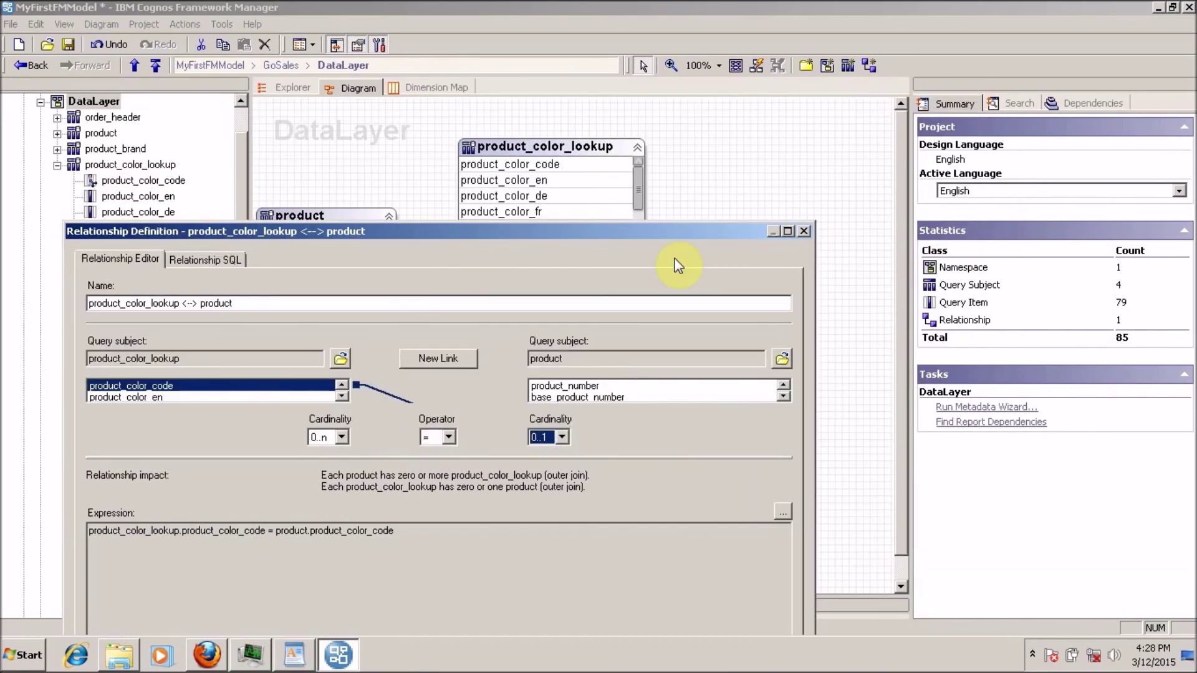
drag(648, 236, 804, 65)
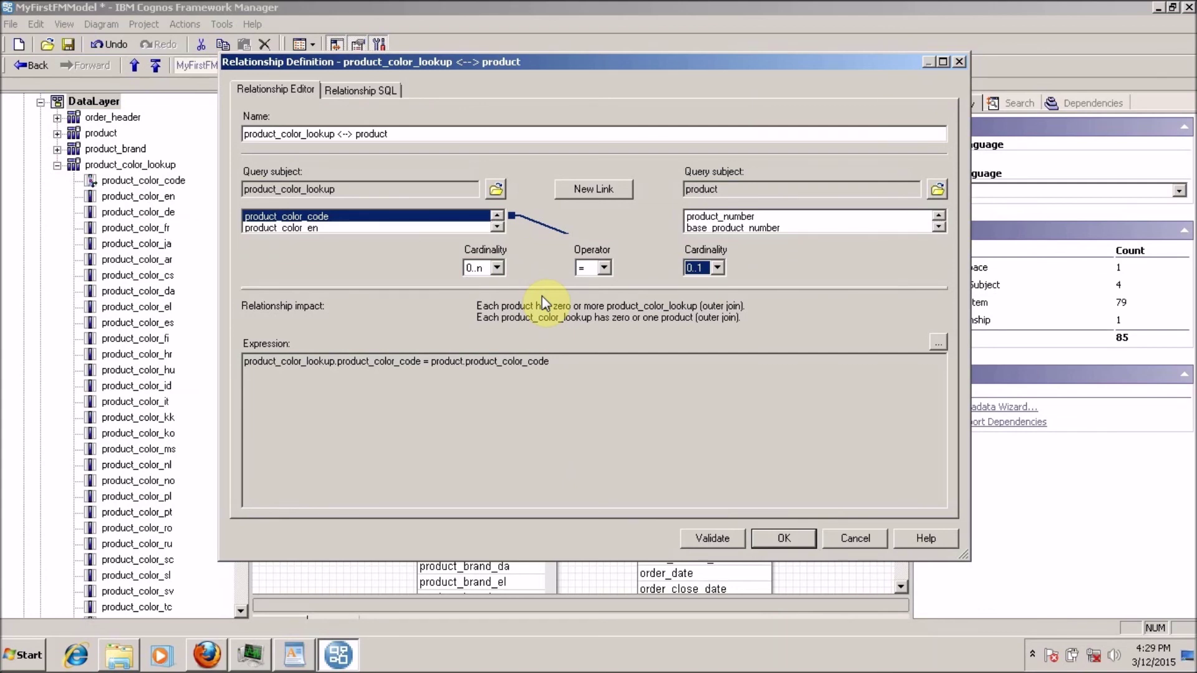
click(779, 544)
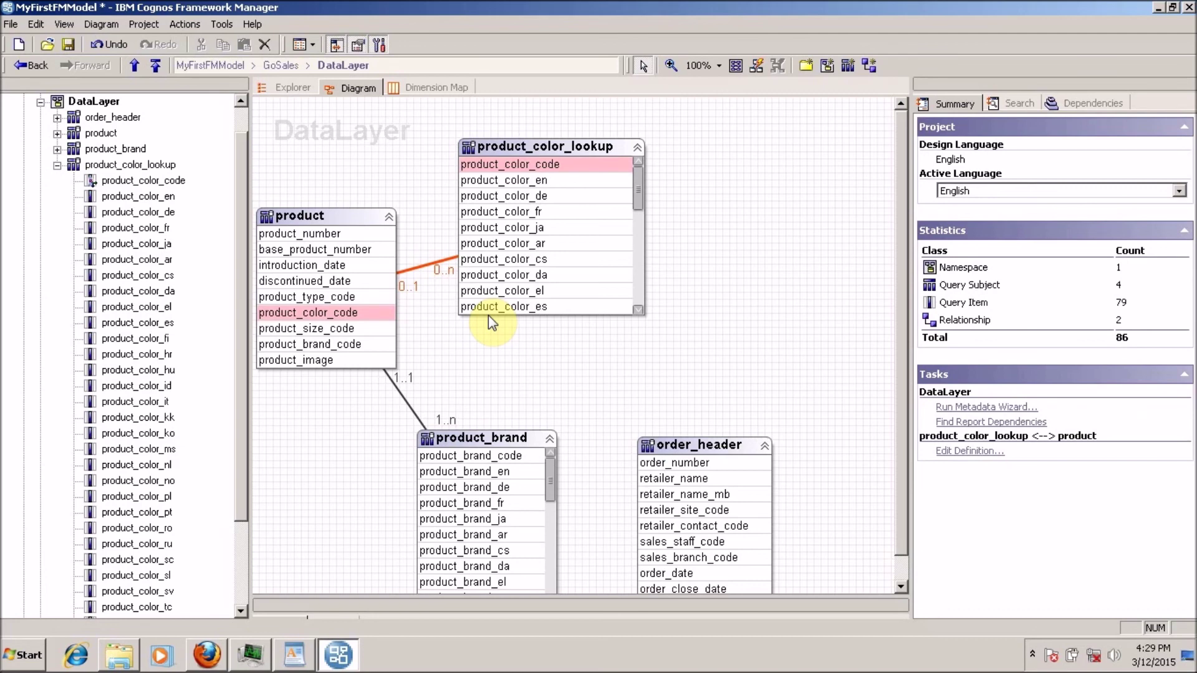
Rearrange the diagram by shifting product_color_lookup slightly up and right and raising order_header to just below it.
drag(533, 146, 570, 126)
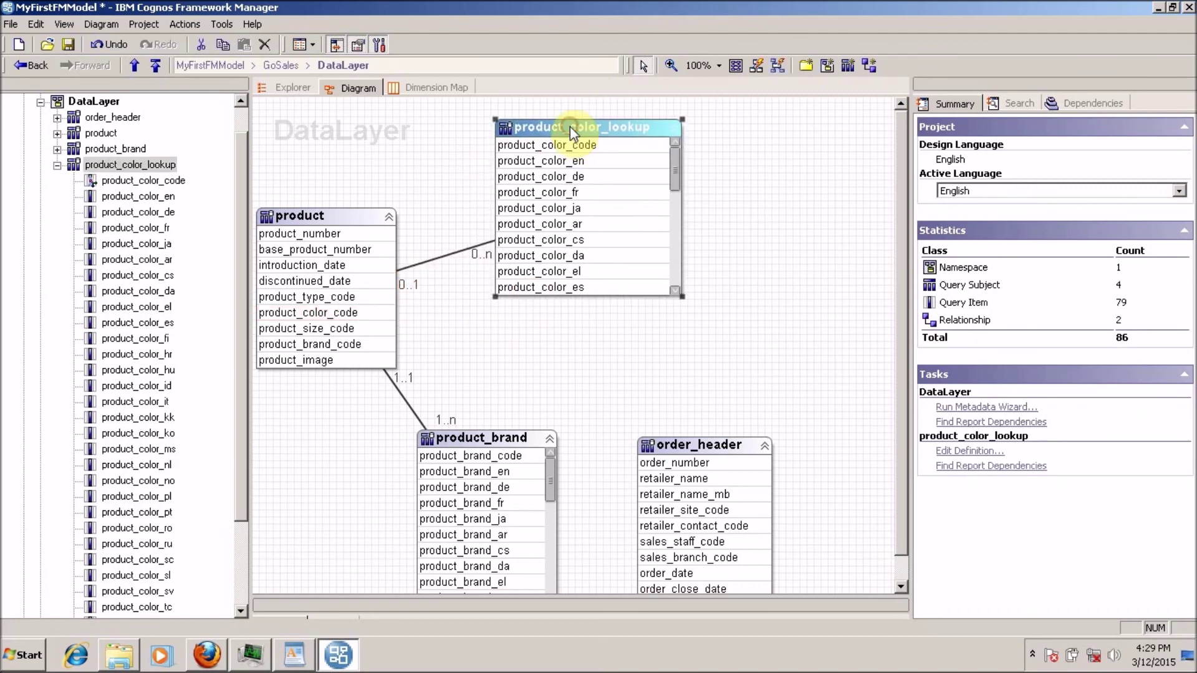
drag(688, 447, 724, 333)
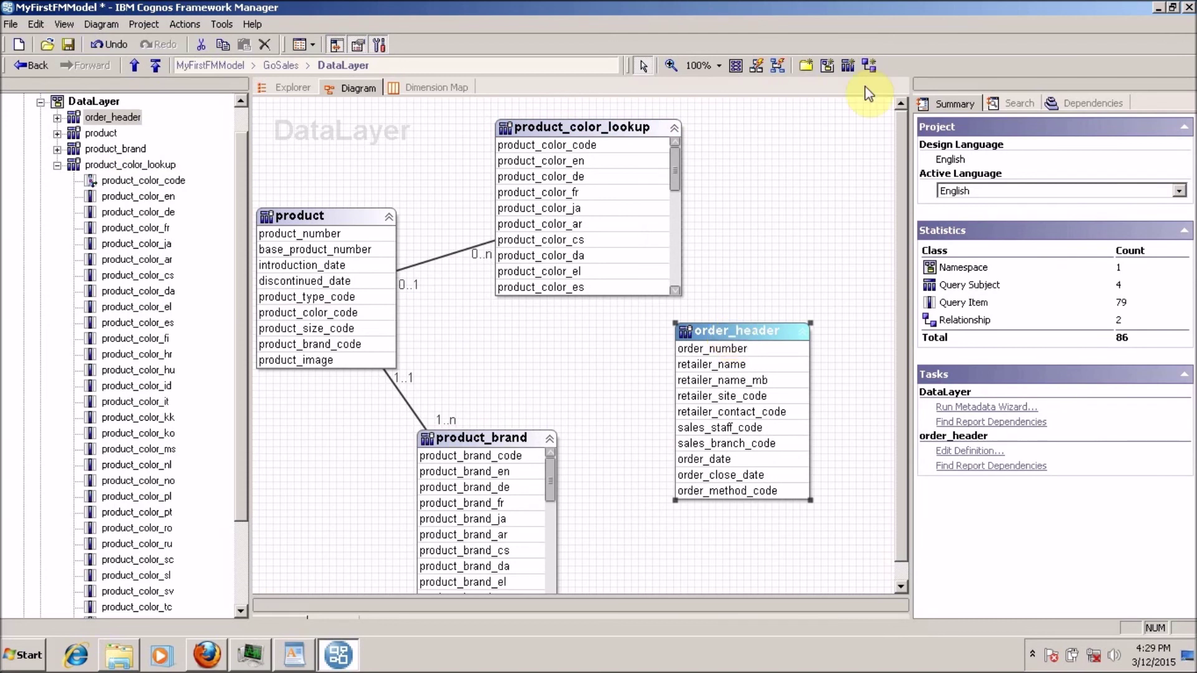
drag(344, 304, 680, 376)
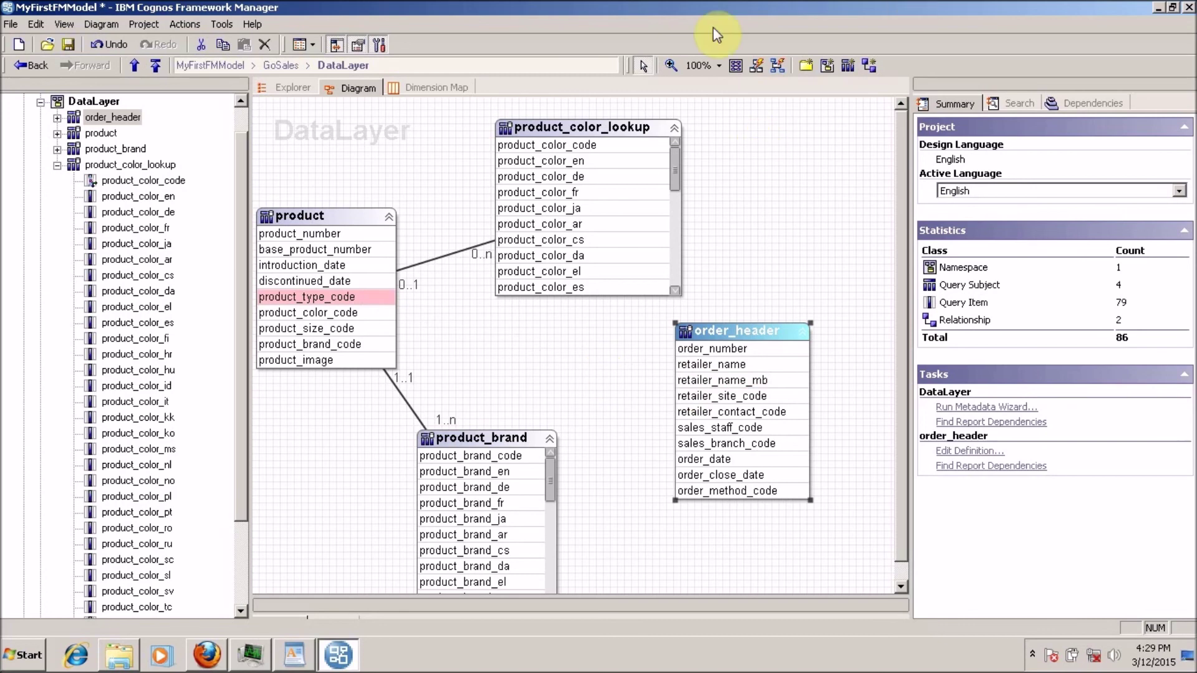
click(195, 26)
mouse_move(199, 43)
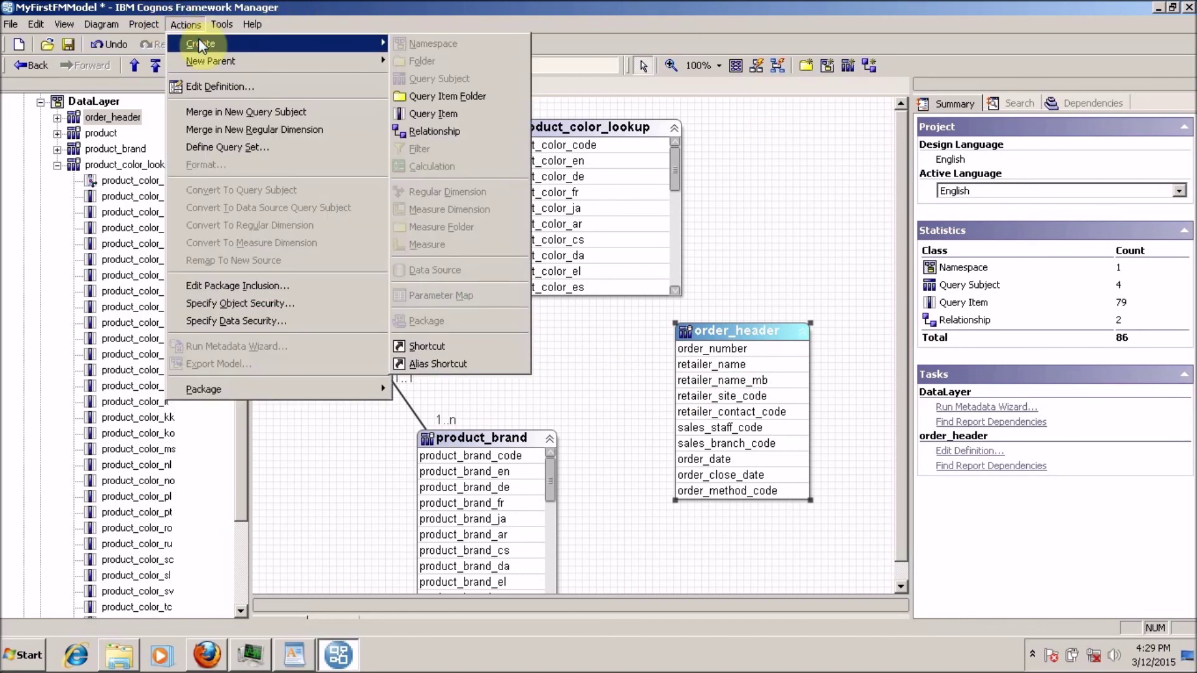
click(227, 26)
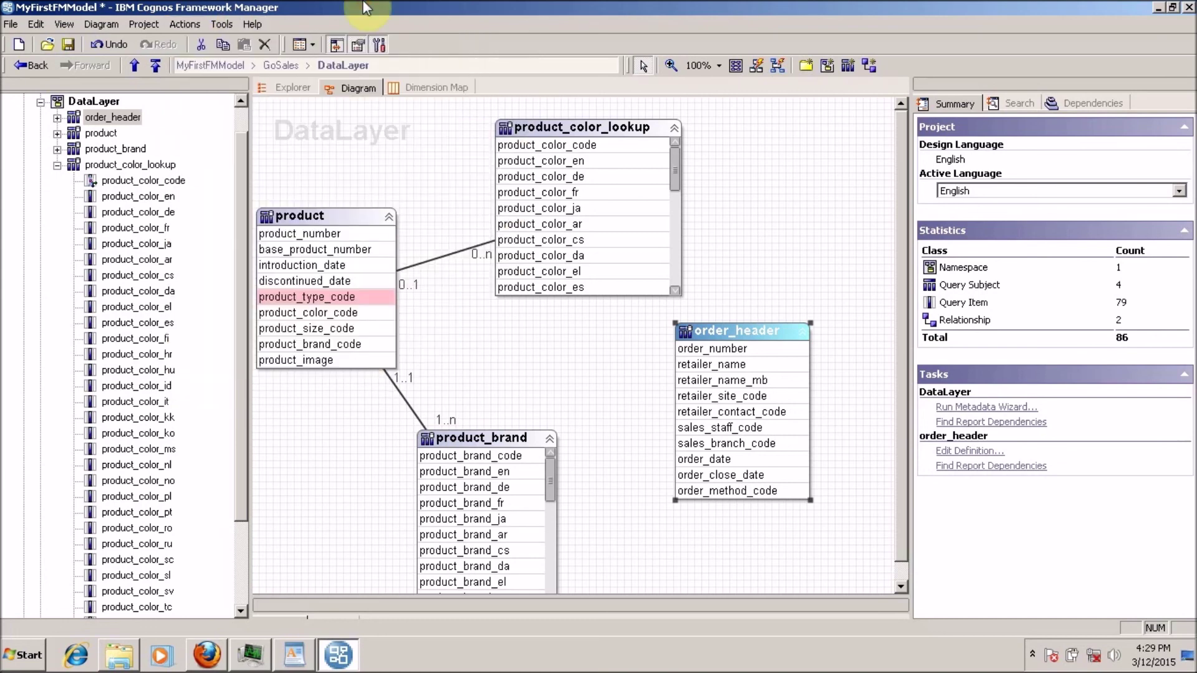
Collapse product_color_lookup and the DataLayer namespace in the project tree.
click(57, 166)
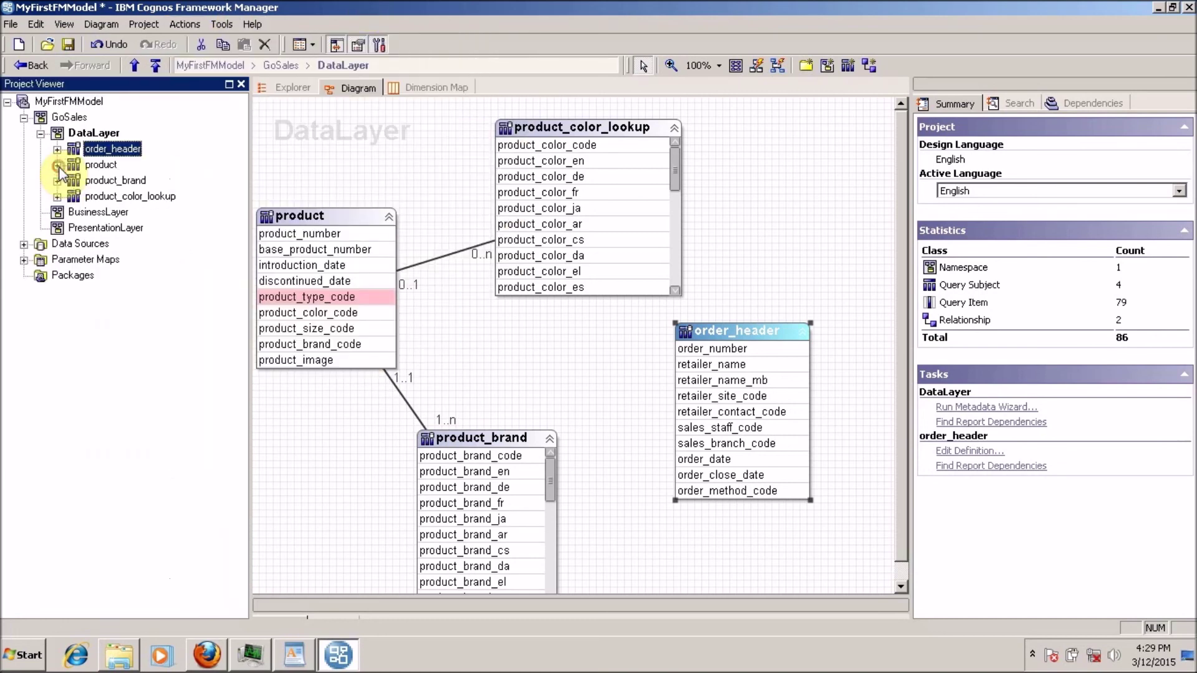
click(40, 134)
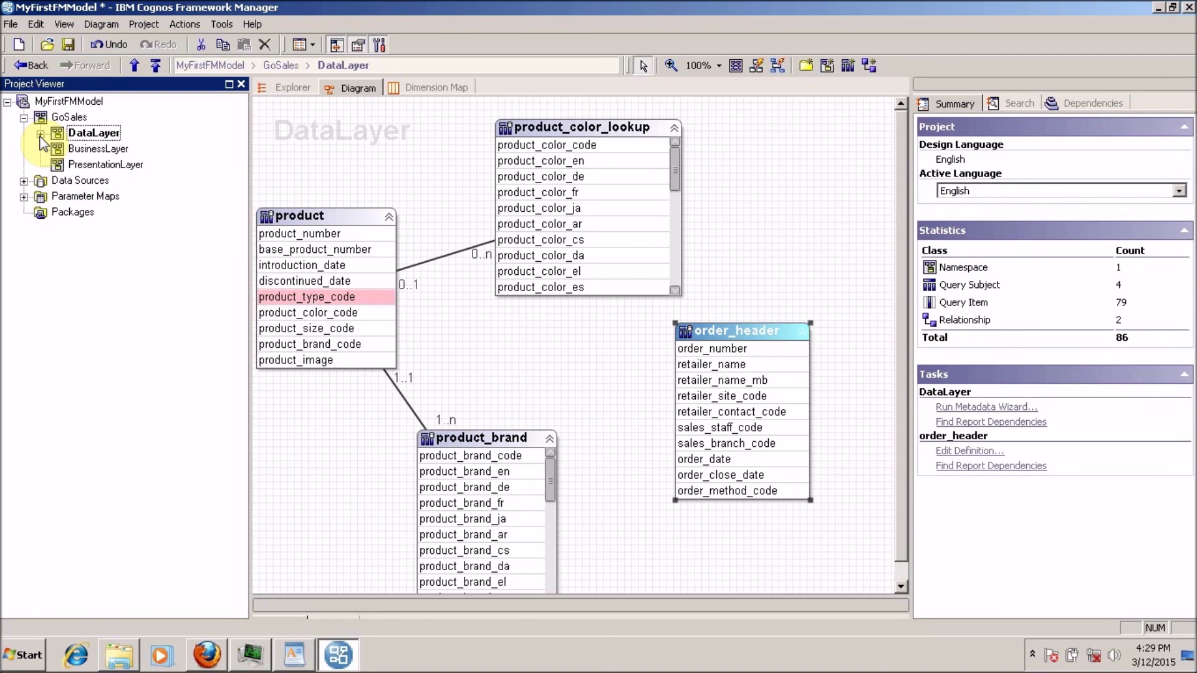